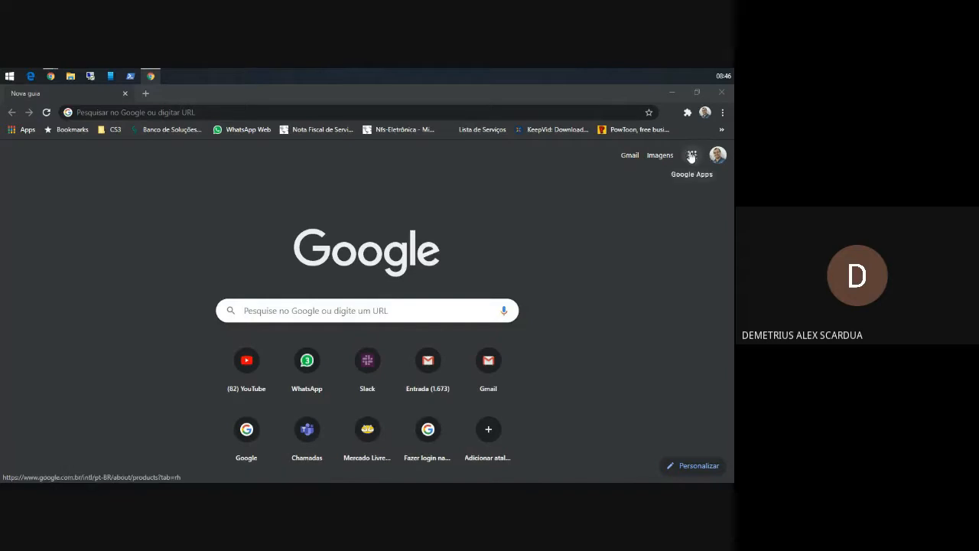
pyautogui.click(691, 156)
pyautogui.scroll(-5, 634, 290)
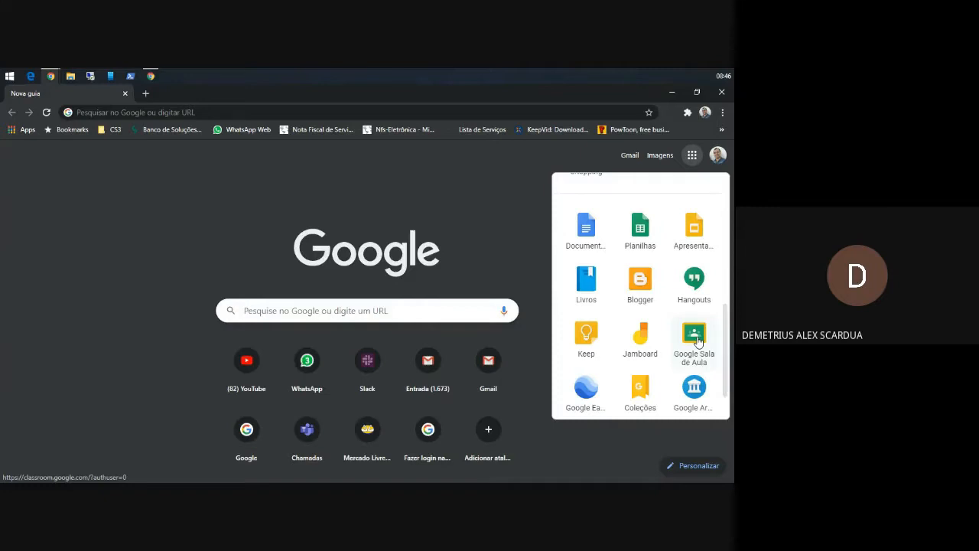
pyautogui.click(513, 179)
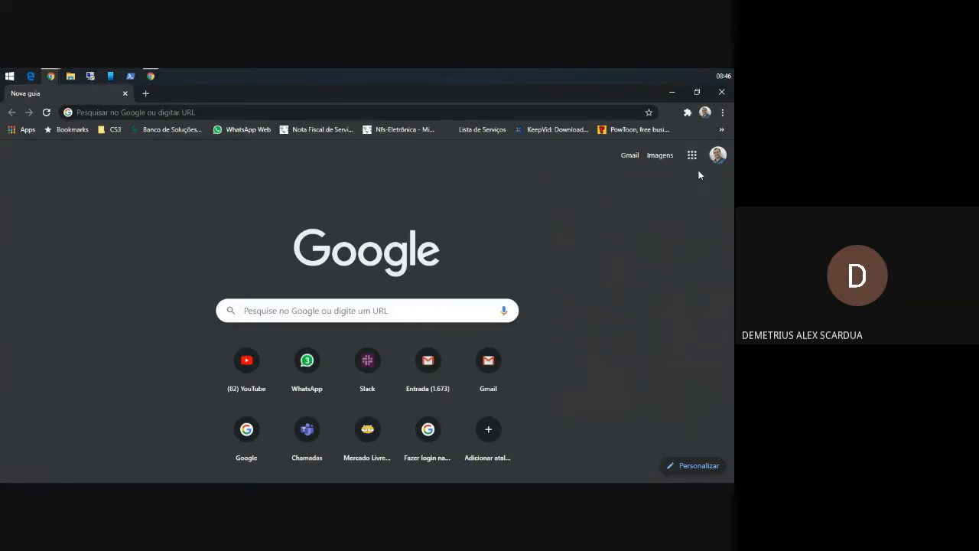
# Switch to the institutional educator Google account and open Google Sala de Aula.
pyautogui.click(717, 156)
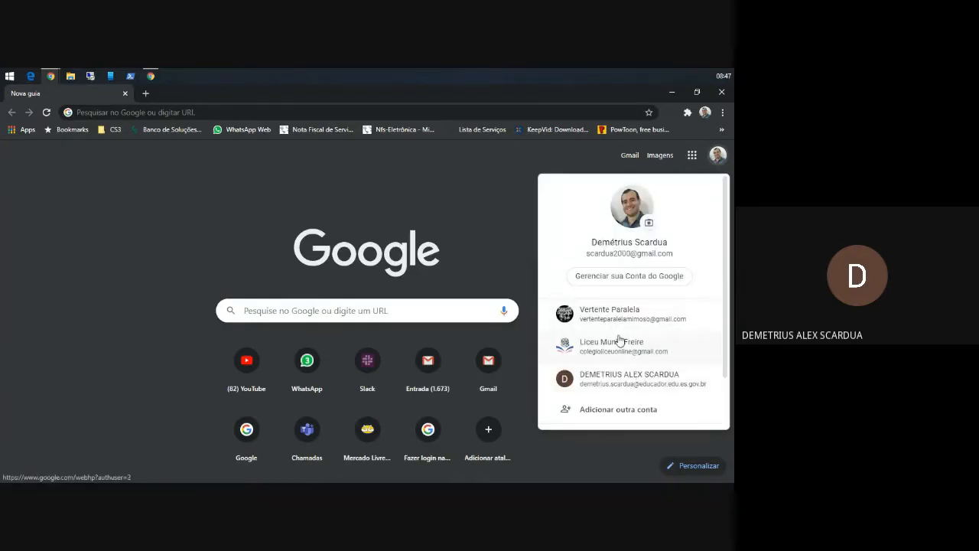
pyautogui.scroll(-1, 627, 372)
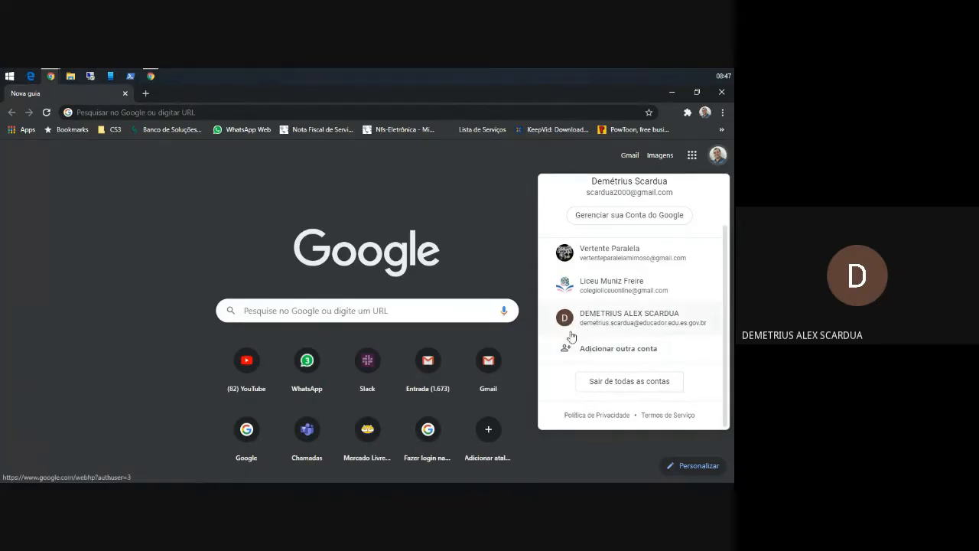
pyautogui.click(616, 323)
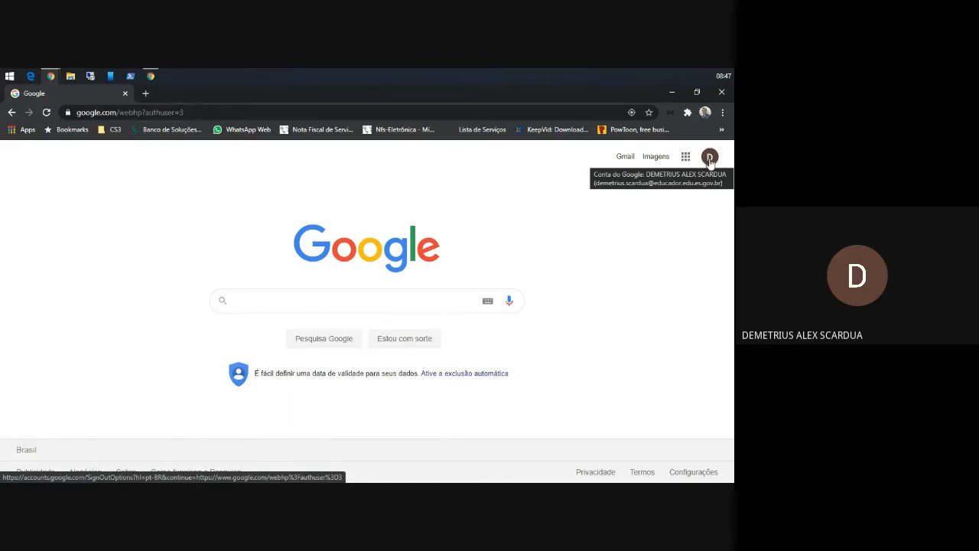
pyautogui.click(686, 157)
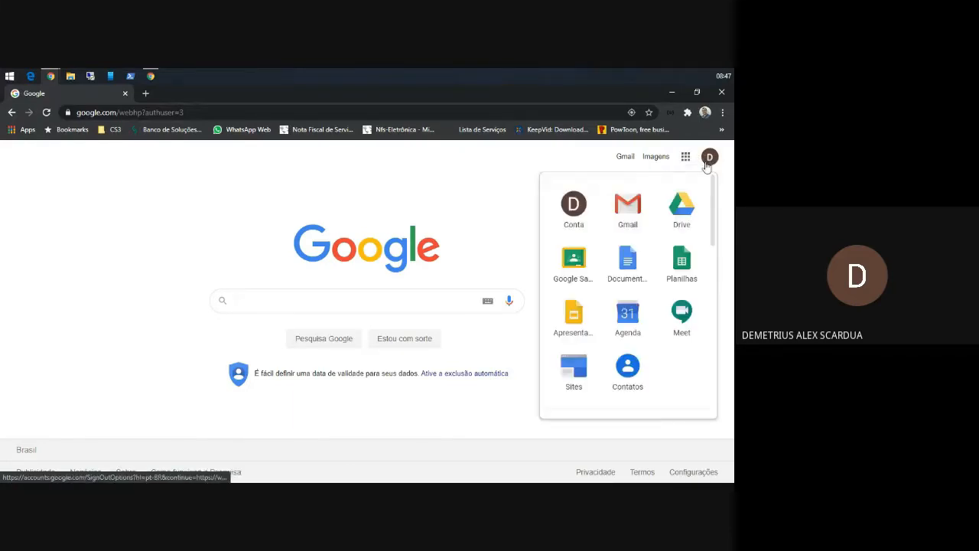
pyautogui.click(575, 264)
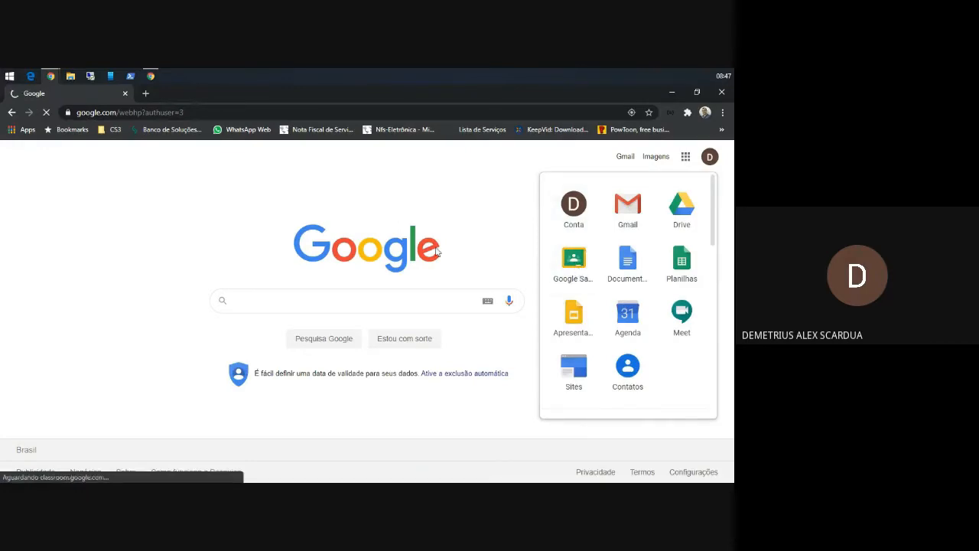
# Open the educator account's Drive in a new browser tab and look through the files in Meu Drive.
pyautogui.click(145, 94)
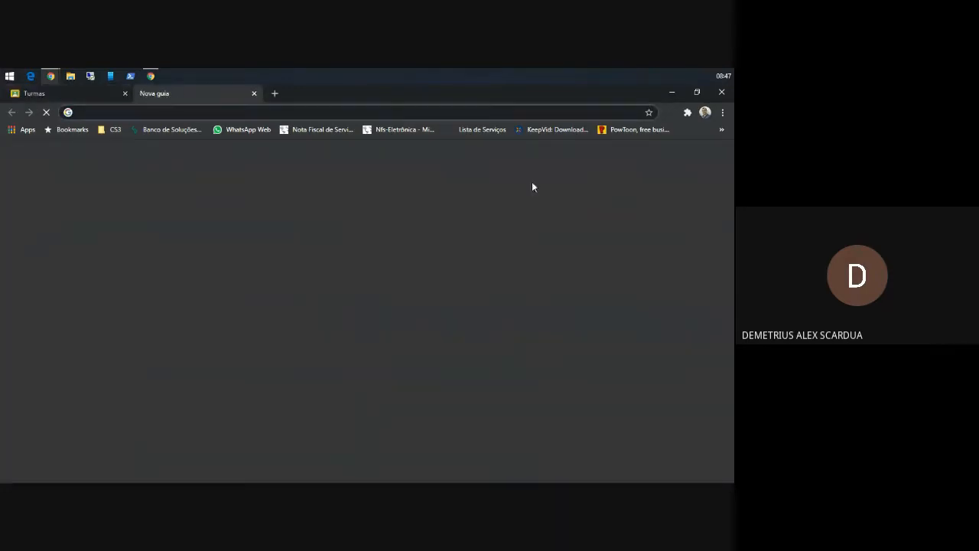
pyautogui.click(692, 155)
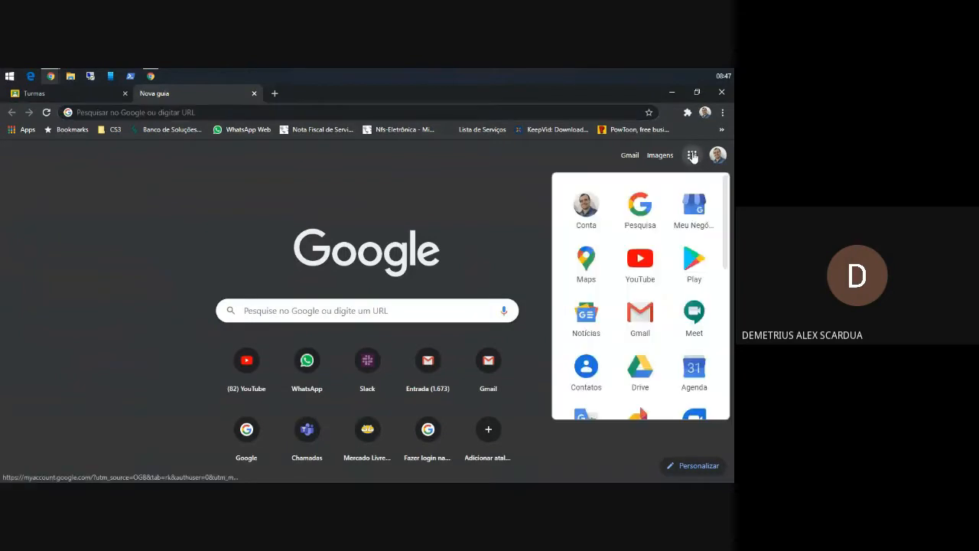
pyautogui.scroll(-2, 641, 268)
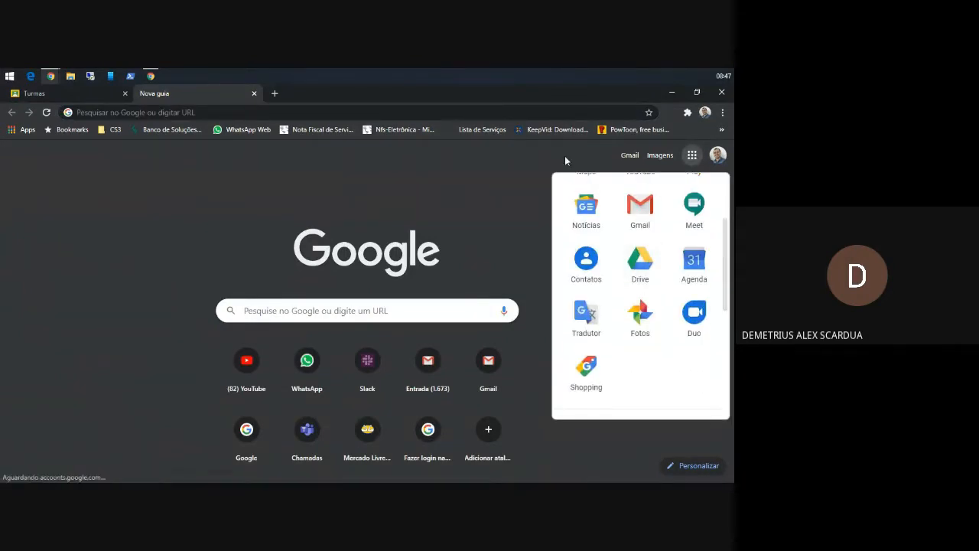
pyautogui.click(691, 157)
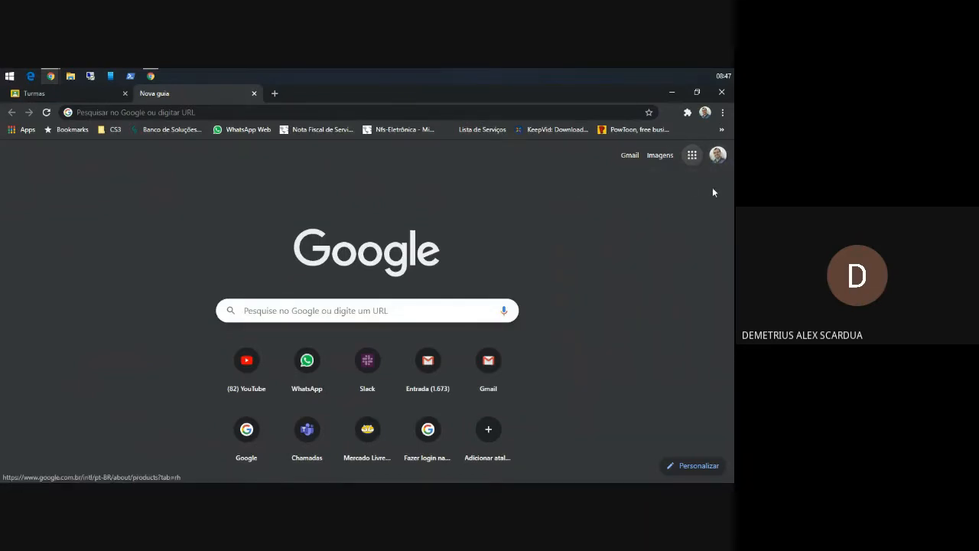
pyautogui.click(717, 155)
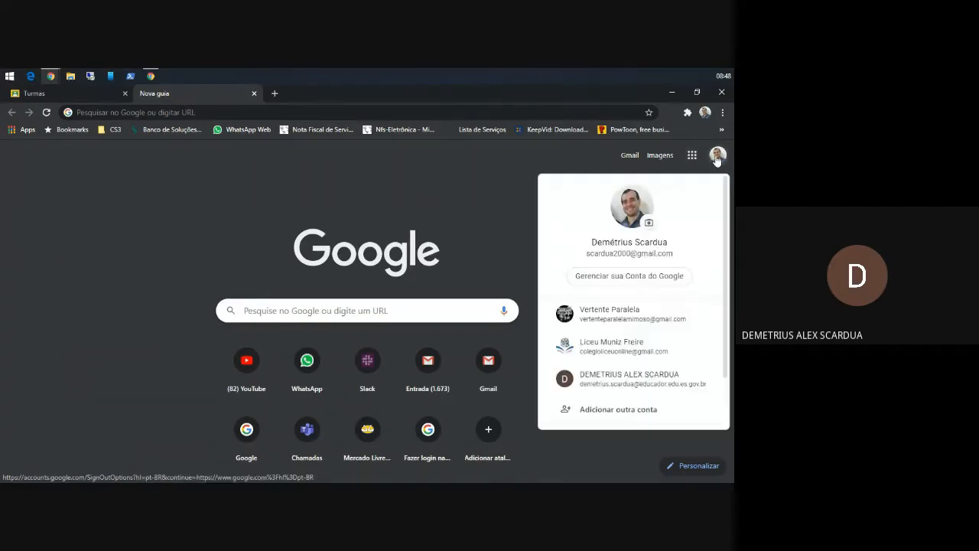
pyautogui.click(604, 382)
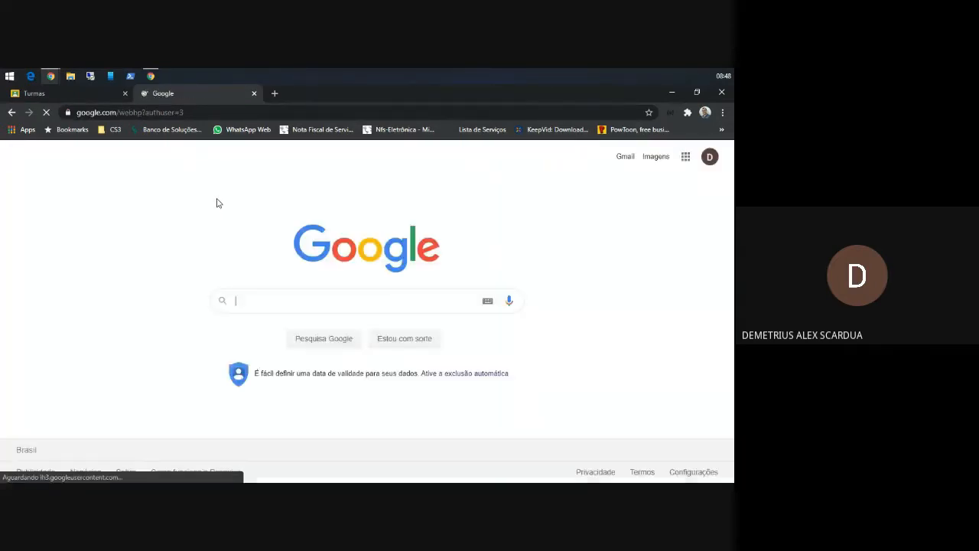
pyautogui.click(685, 156)
pyautogui.click(681, 210)
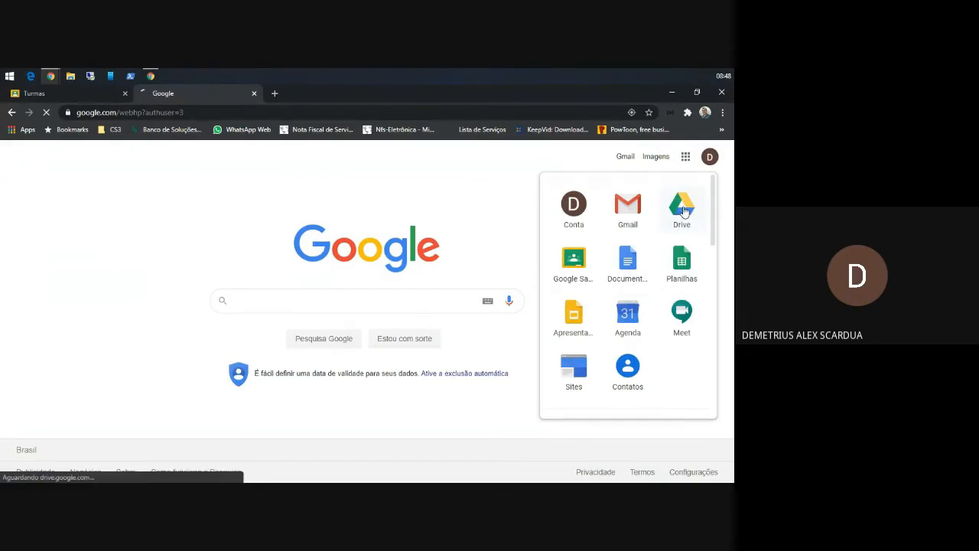
pyautogui.scroll(1, 348, 390)
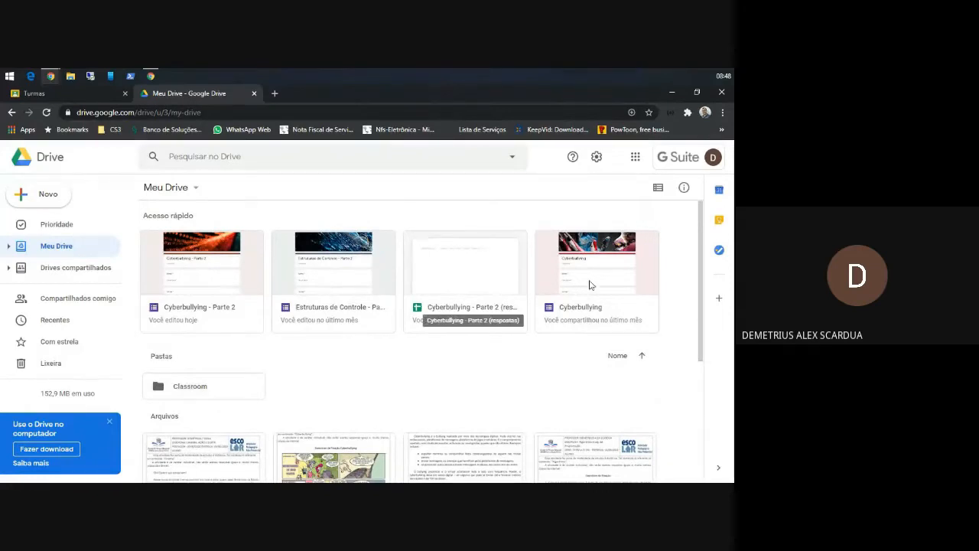
pyautogui.scroll(-3, 300, 317)
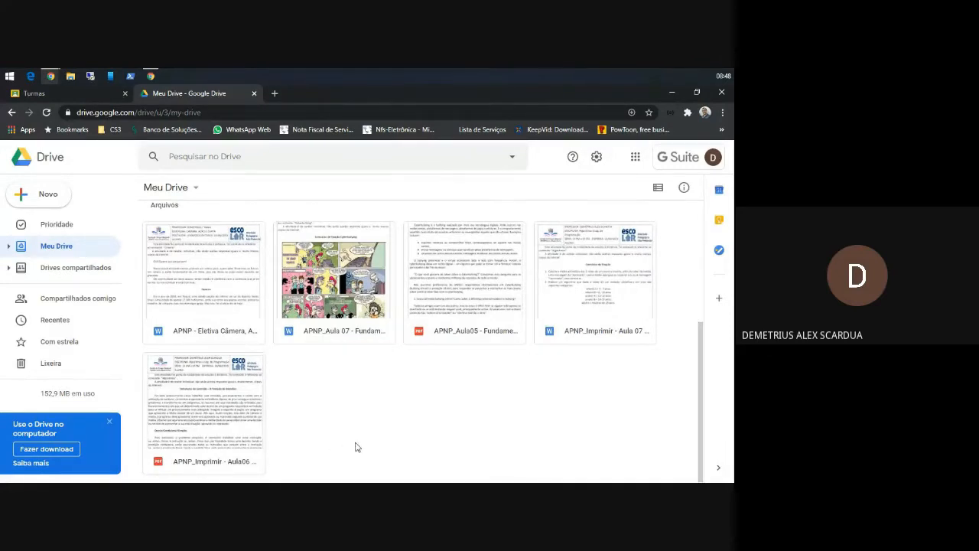
pyautogui.scroll(3, 356, 447)
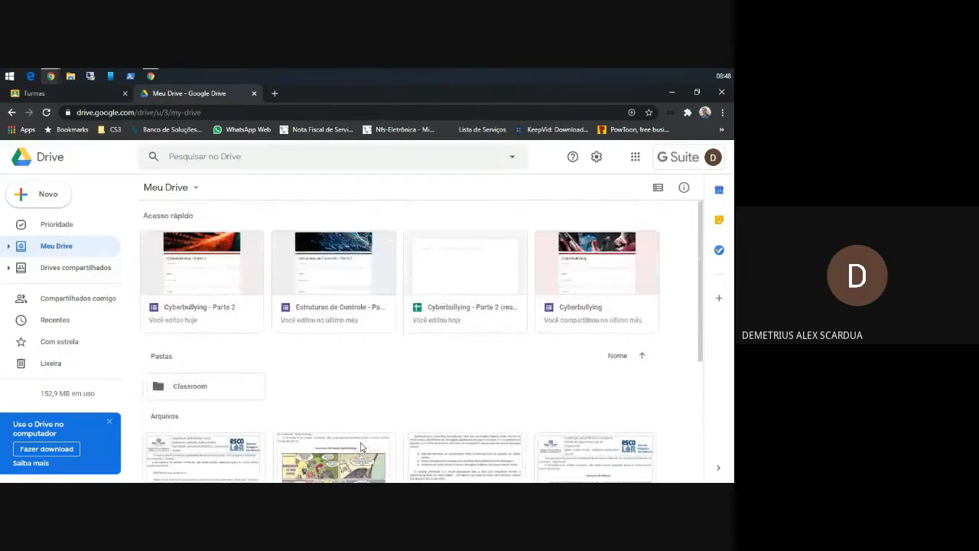
# Return to Google Sala de Aula and open the Atividades page of the class 1ªI1EMINF.
pyautogui.click(68, 94)
pyautogui.click(218, 94)
pyautogui.click(62, 97)
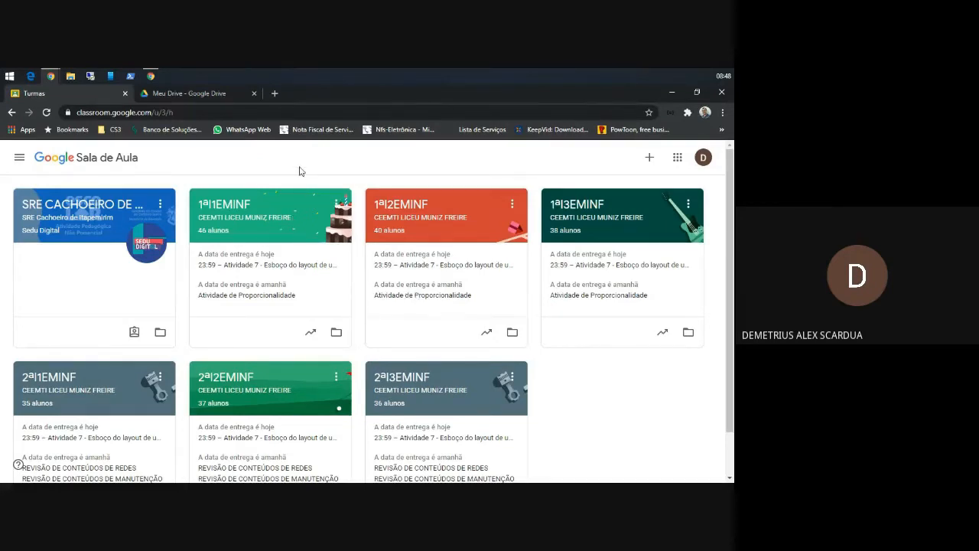
pyautogui.click(231, 208)
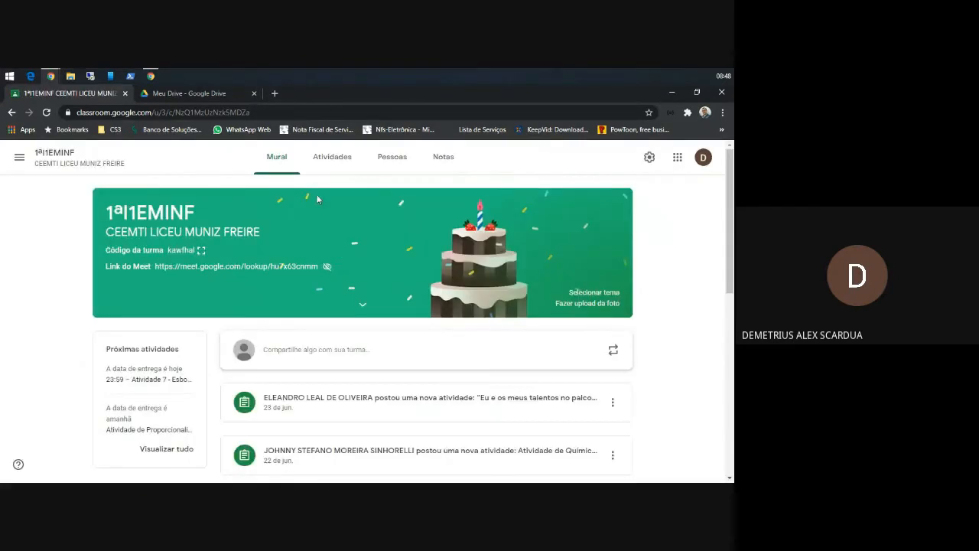
pyautogui.click(332, 158)
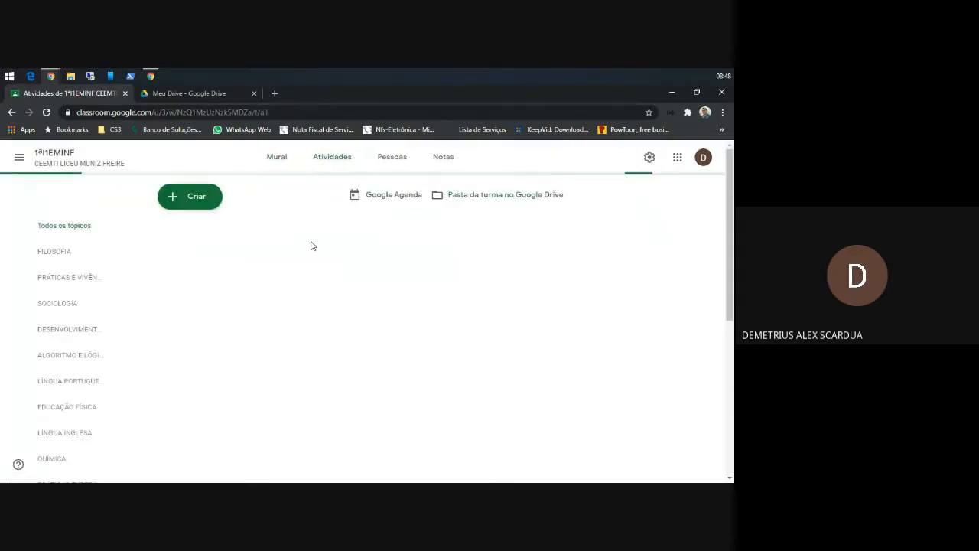
# Create an Atividade com teste in the class and title it "Atividade 1", leaving the instructions empty.
pyautogui.click(191, 196)
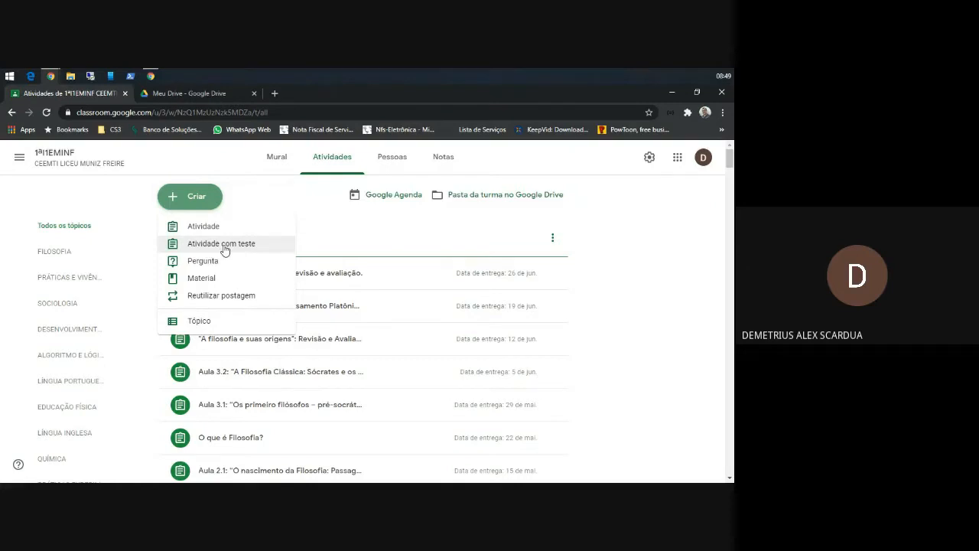
pyautogui.click(224, 246)
pyautogui.click(110, 202)
pyautogui.write('Atividade 1')
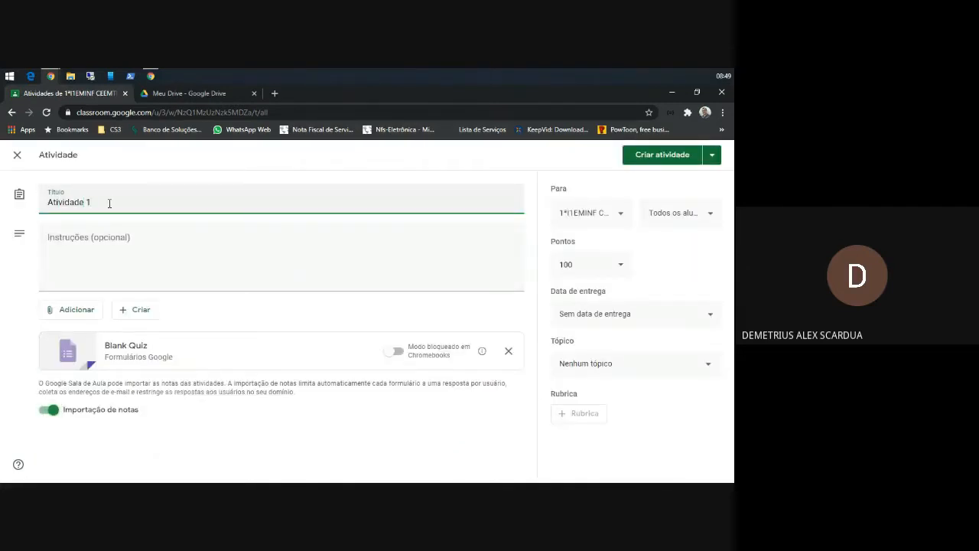
pyautogui.click(110, 245)
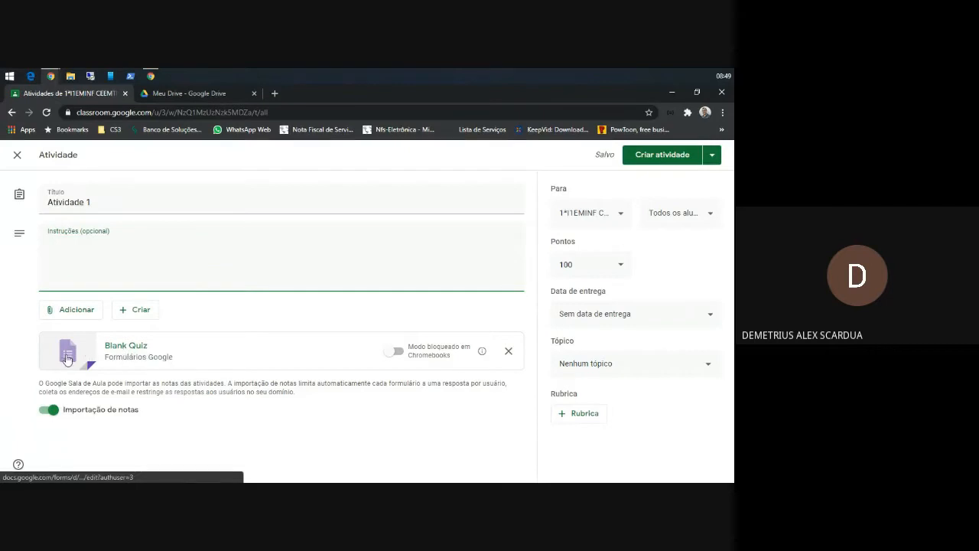
# Open the attached Blank Quiz form and change the form's title to "Cyberbullying".
pyautogui.click(119, 350)
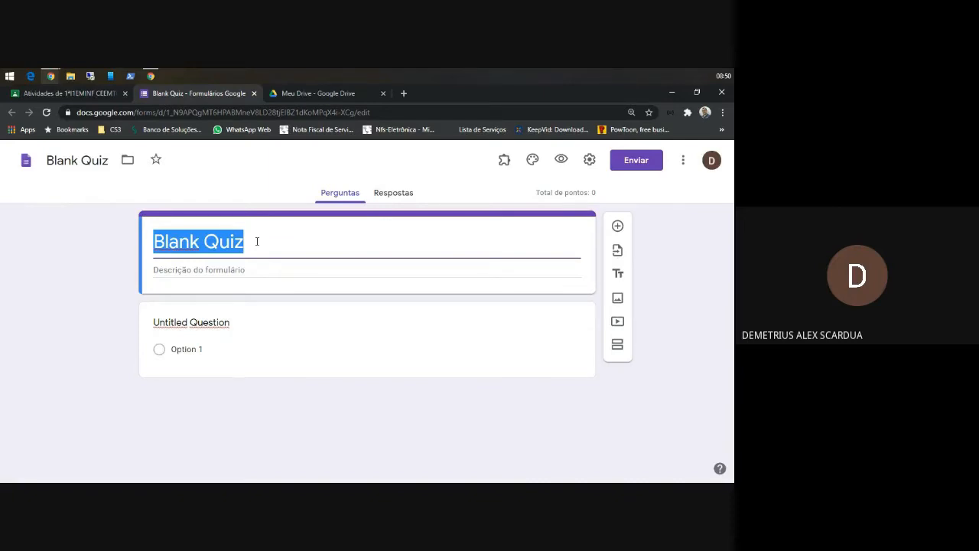
pyautogui.write('Cyber')
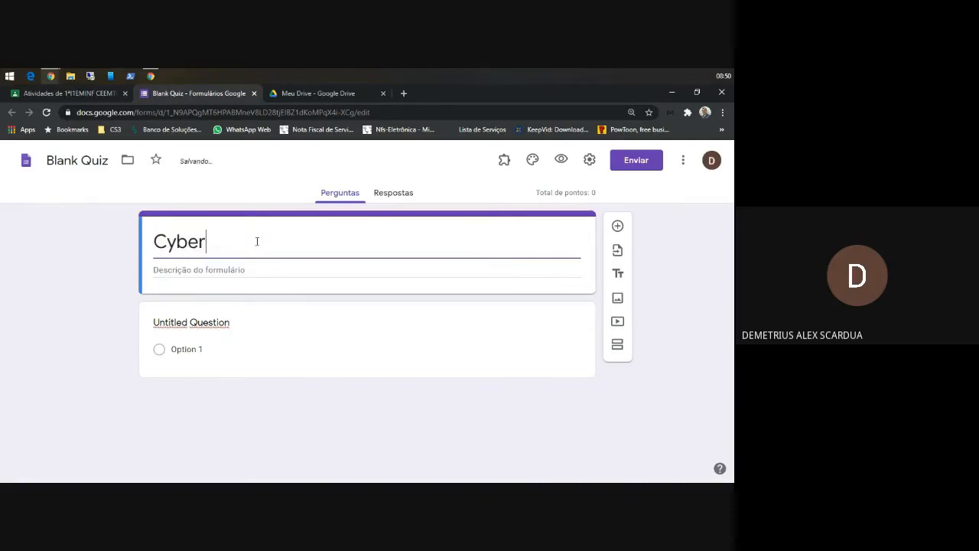
pyautogui.write('bullying')
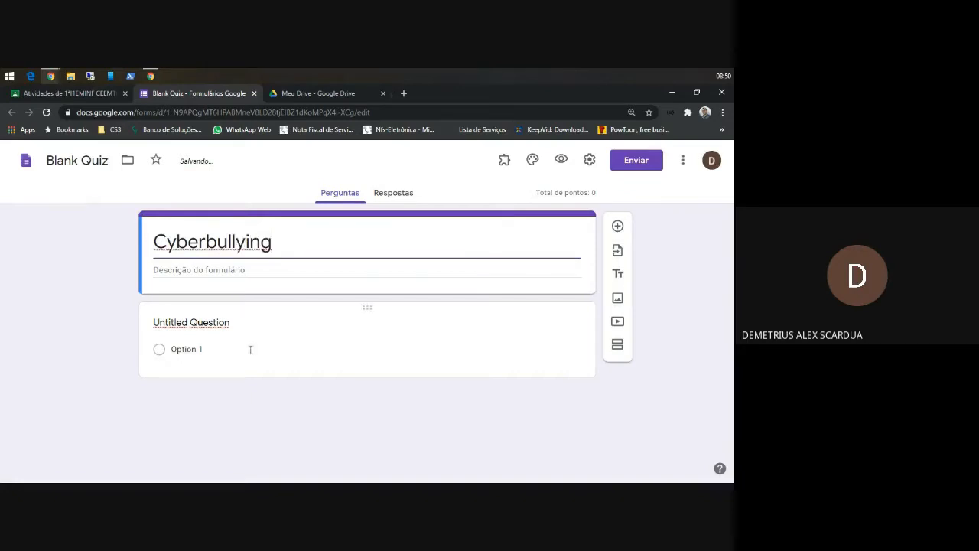
# Replace the first question's placeholder text with "Nome Completo".
pyautogui.click(242, 326)
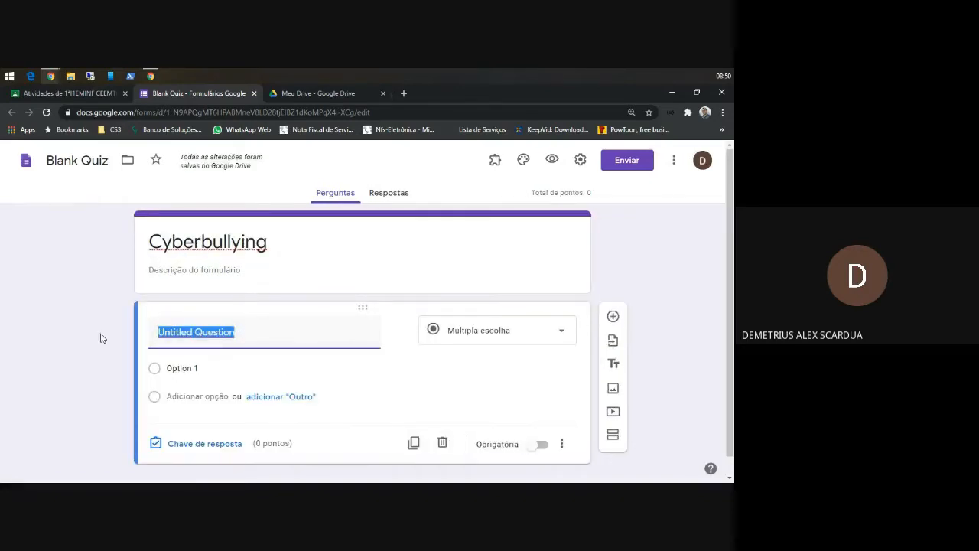
pyautogui.scroll(-1, 88, 354)
pyautogui.scroll(1, 88, 354)
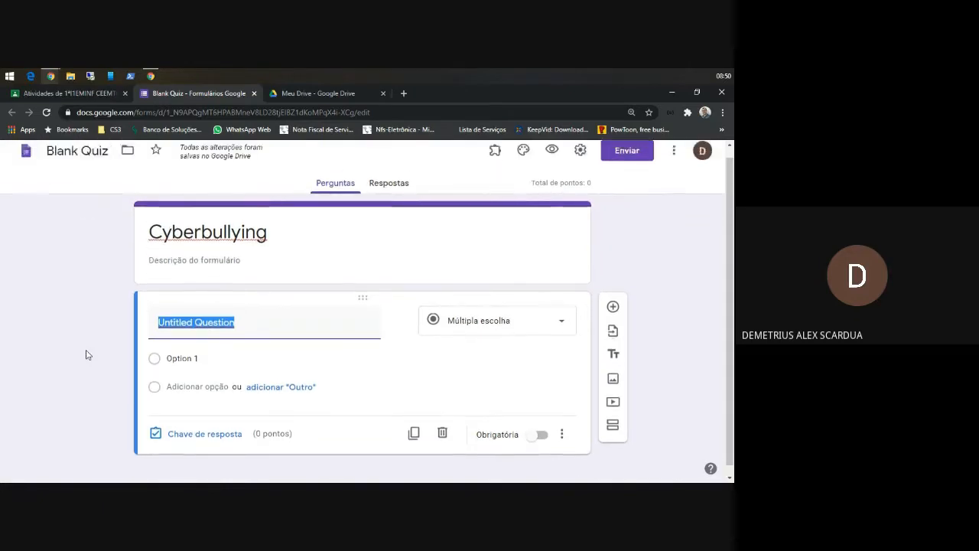
pyautogui.scroll(-1, 88, 355)
pyautogui.scroll(1, 94, 348)
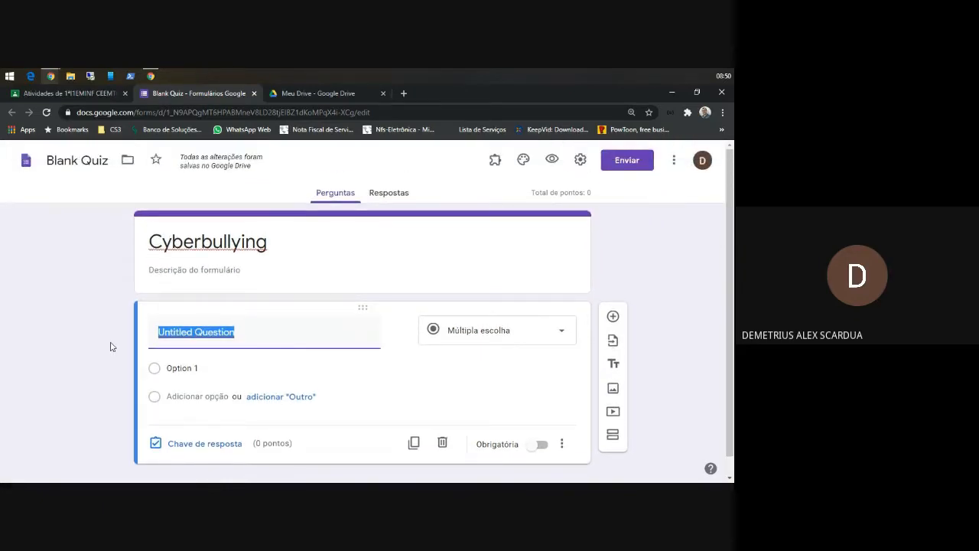
pyautogui.scroll(-1, 110, 346)
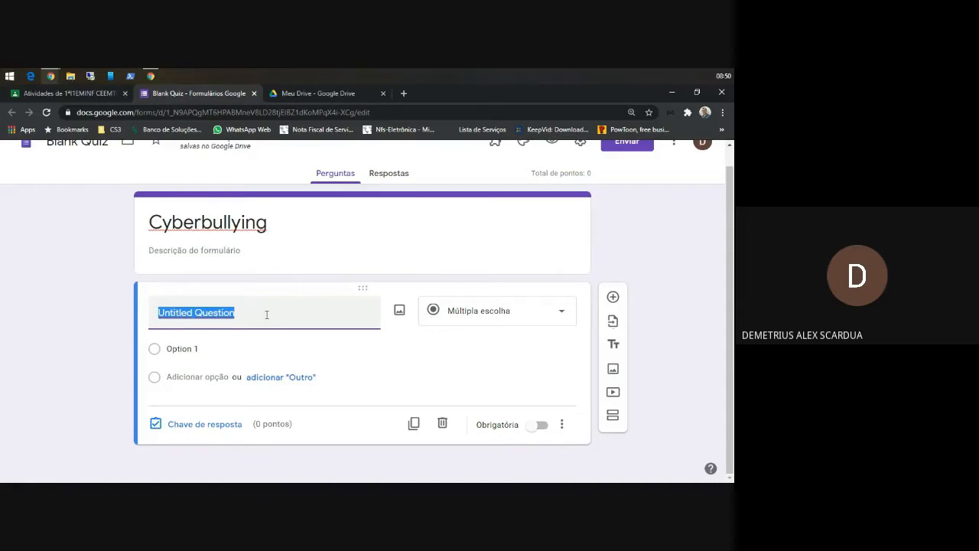
pyautogui.click(266, 314)
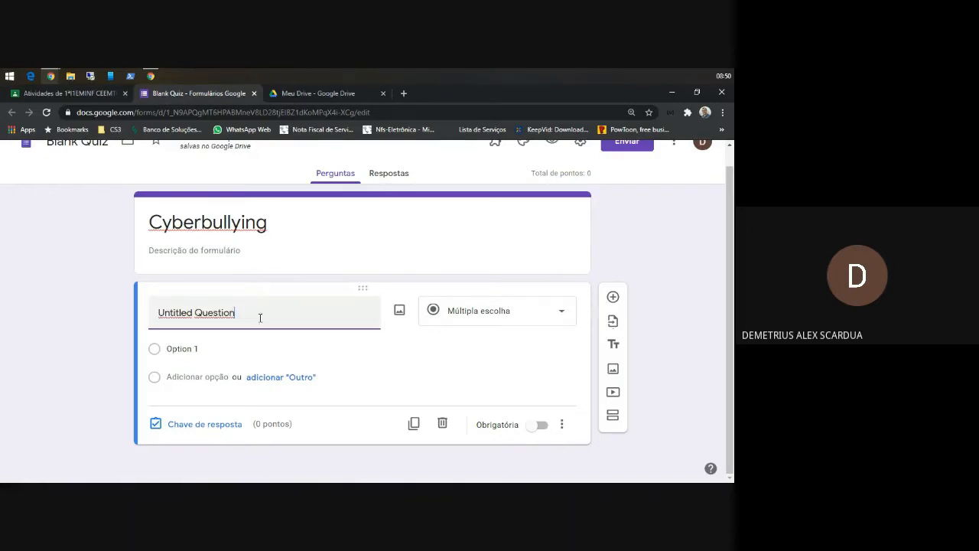
pyautogui.moveTo(260, 317); pyautogui.dragTo(116, 318)
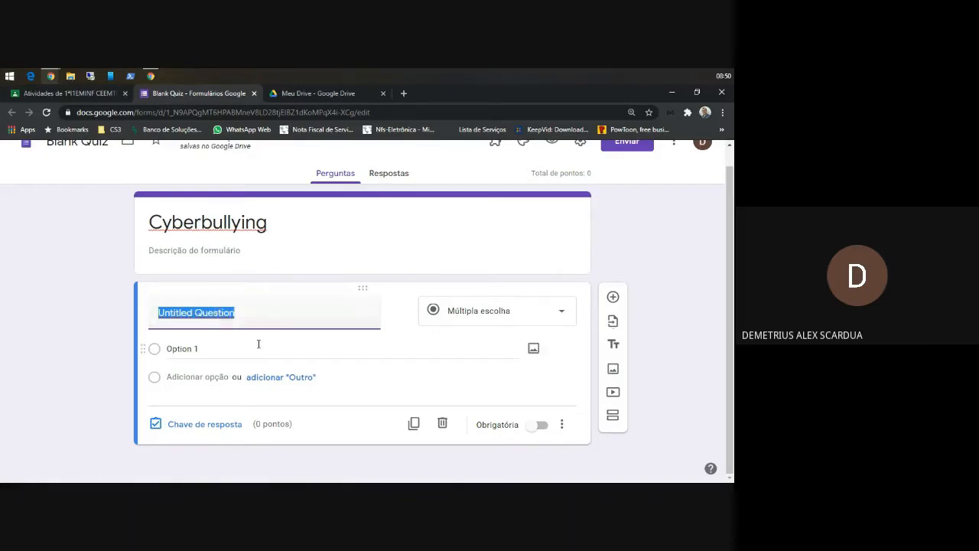
pyautogui.write('Nome')
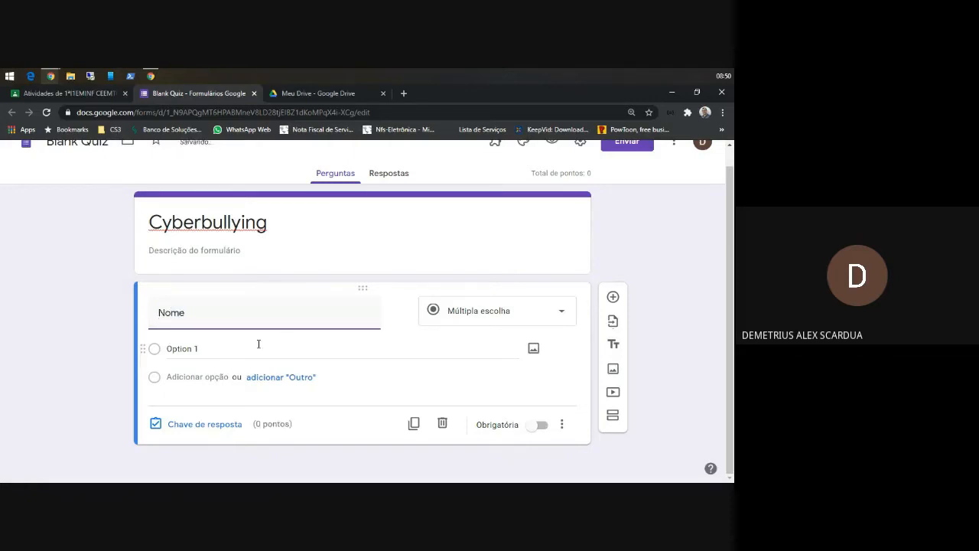
pyautogui.write(' Completo')
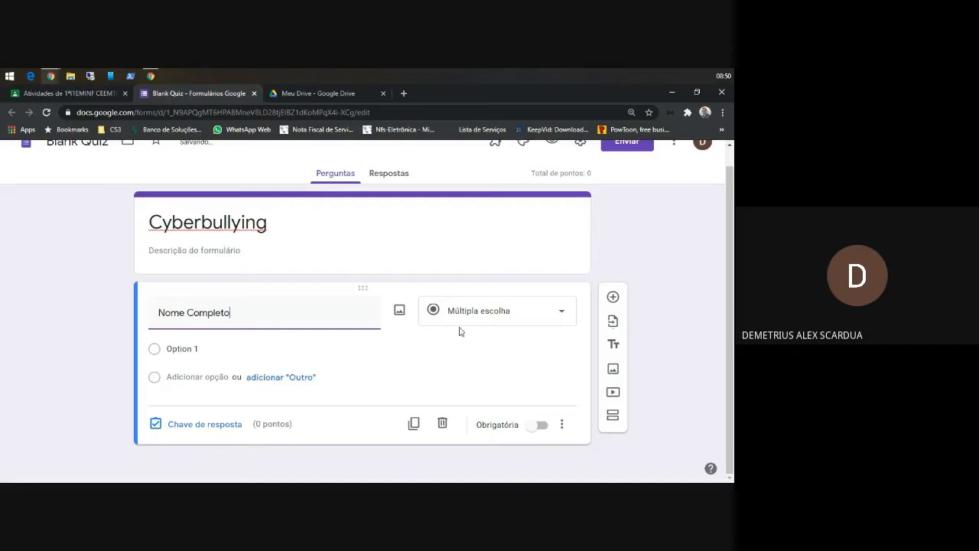
# Change the "Nome Completo" question to the Resposta curta type.
pyautogui.click(559, 315)
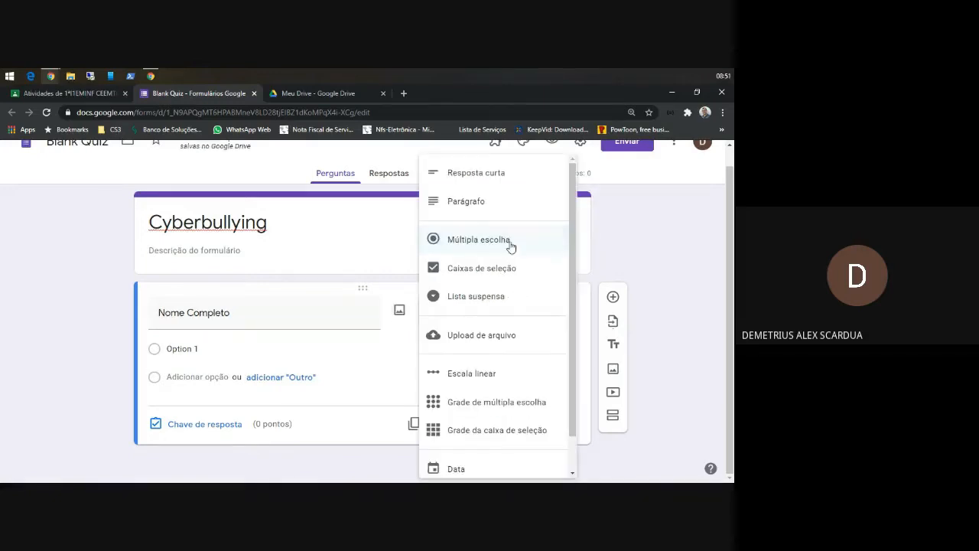
pyautogui.click(470, 175)
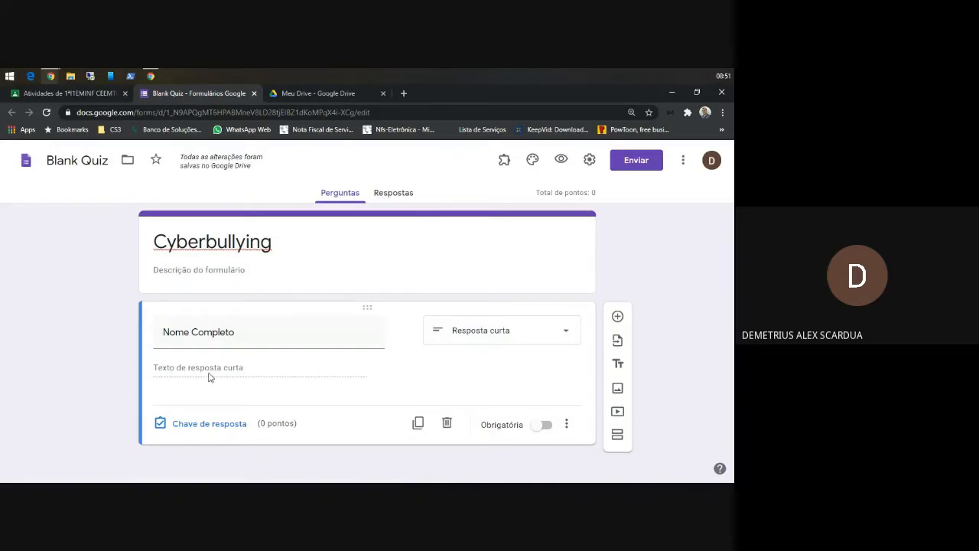
pyautogui.click(563, 332)
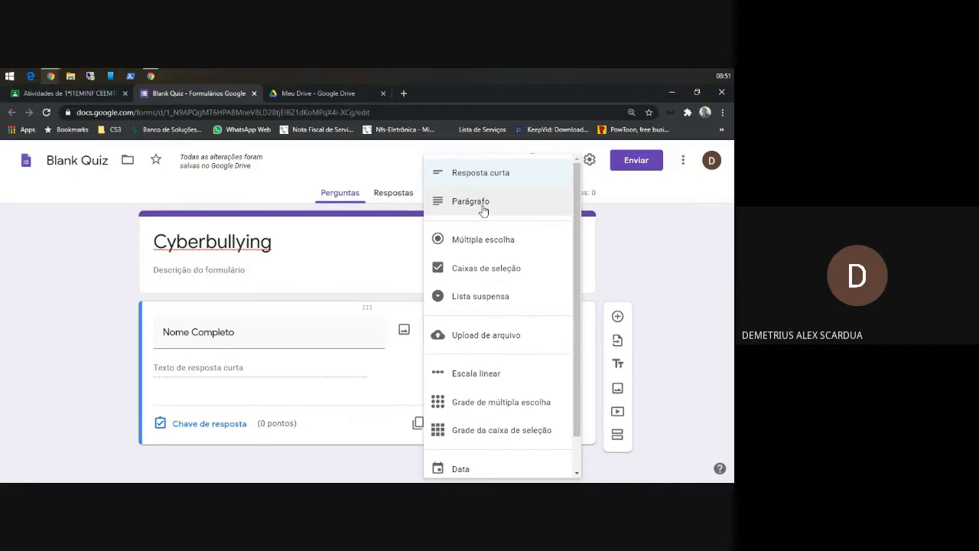
pyautogui.click(618, 423)
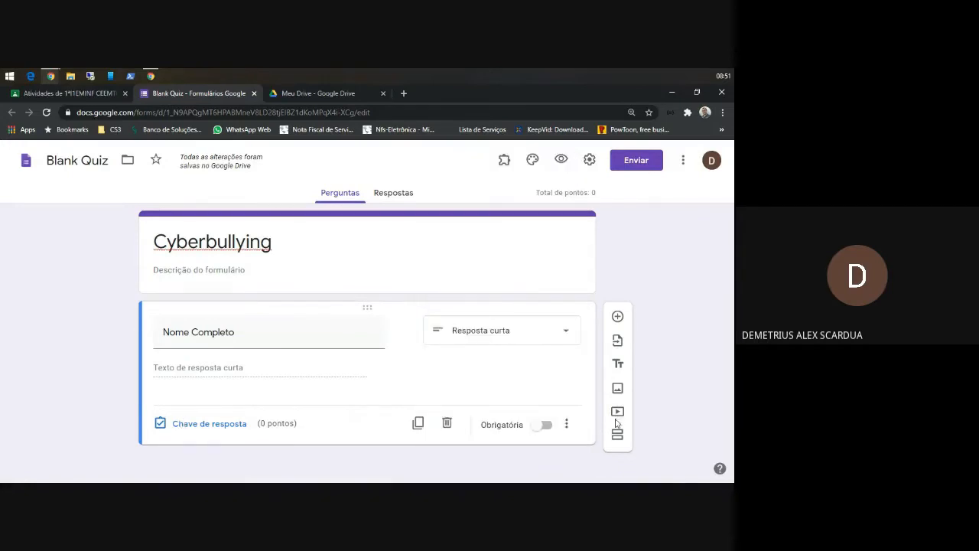
# Add a multiple-choice question titled "Série" with the options "1º EM 1", "1º EM 2" and the suggested "3".
pyautogui.click(617, 317)
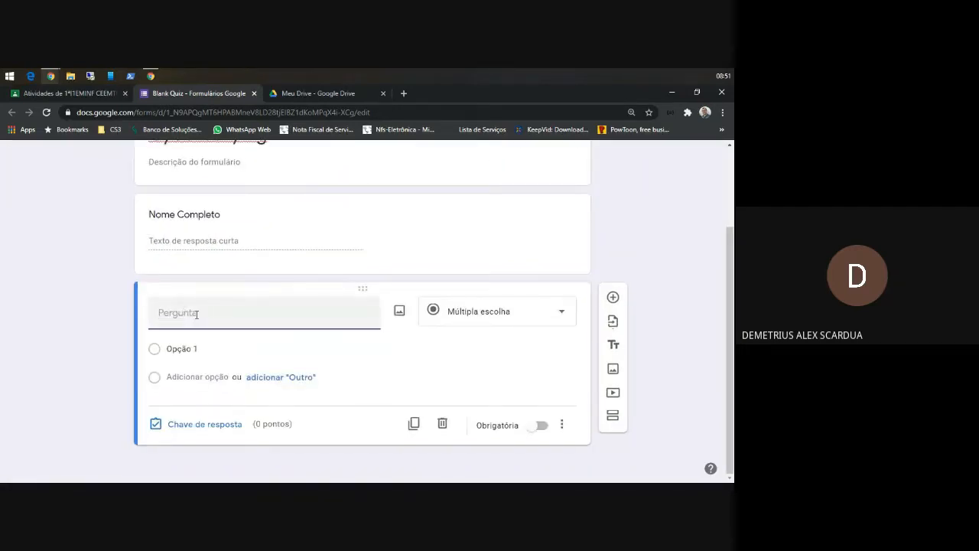
pyautogui.write('Série')
pyautogui.click(182, 349)
pyautogui.write('1º EM 1')
pyautogui.click(198, 396)
pyautogui.write('1º EM 2')
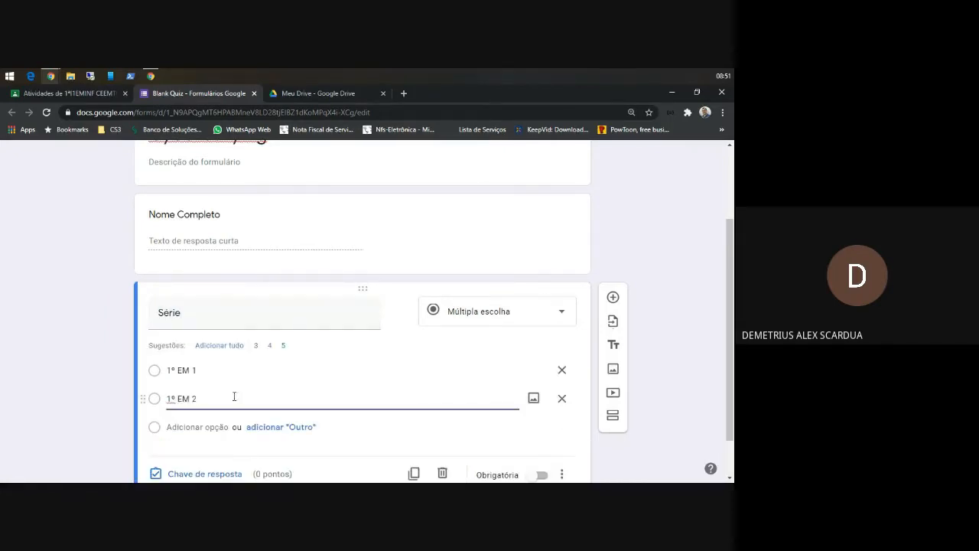
pyautogui.click(191, 425)
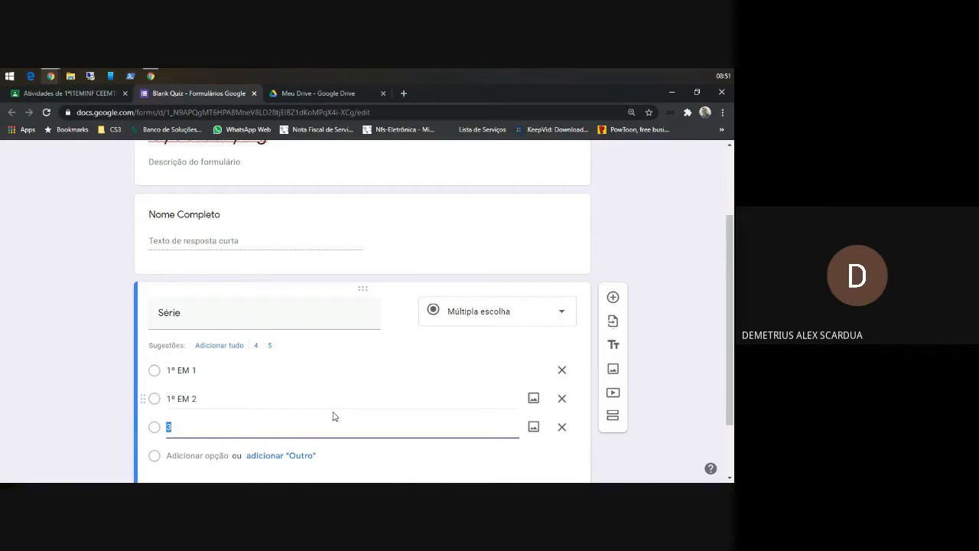
# Make both the "Série" and the "Nome Completo" questions required.
pyautogui.scroll(3, 333, 416)
pyautogui.scroll(-3, 396, 390)
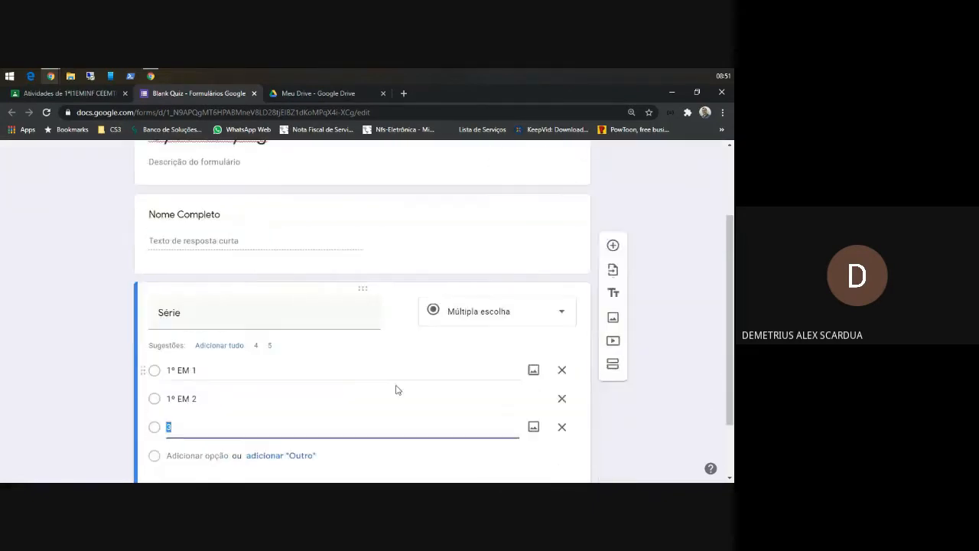
pyautogui.scroll(-2, 459, 390)
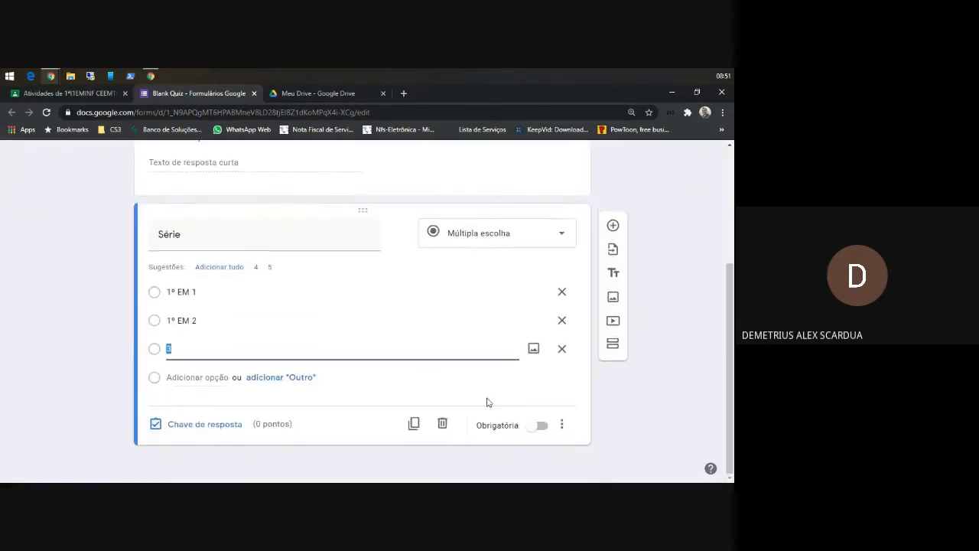
pyautogui.click(537, 426)
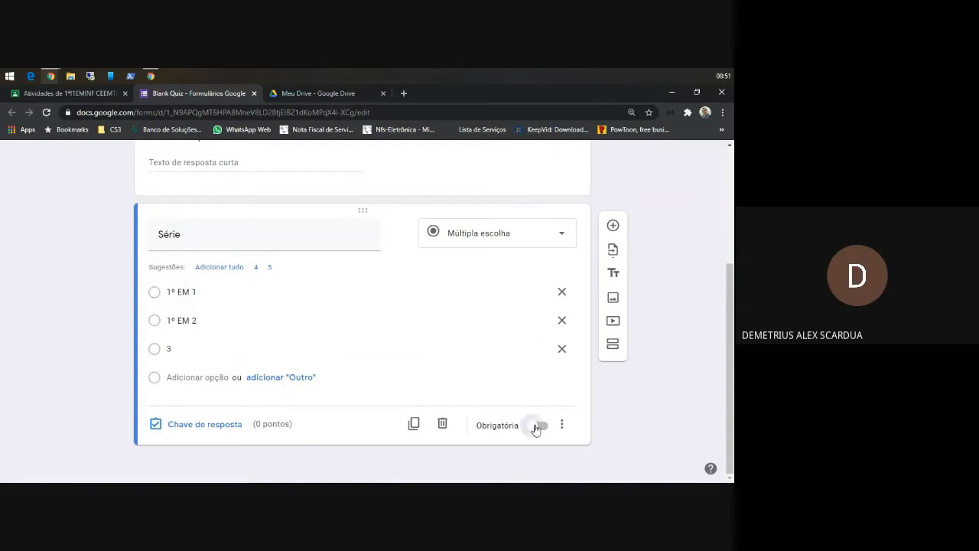
pyautogui.scroll(2, 476, 375)
pyautogui.click(447, 263)
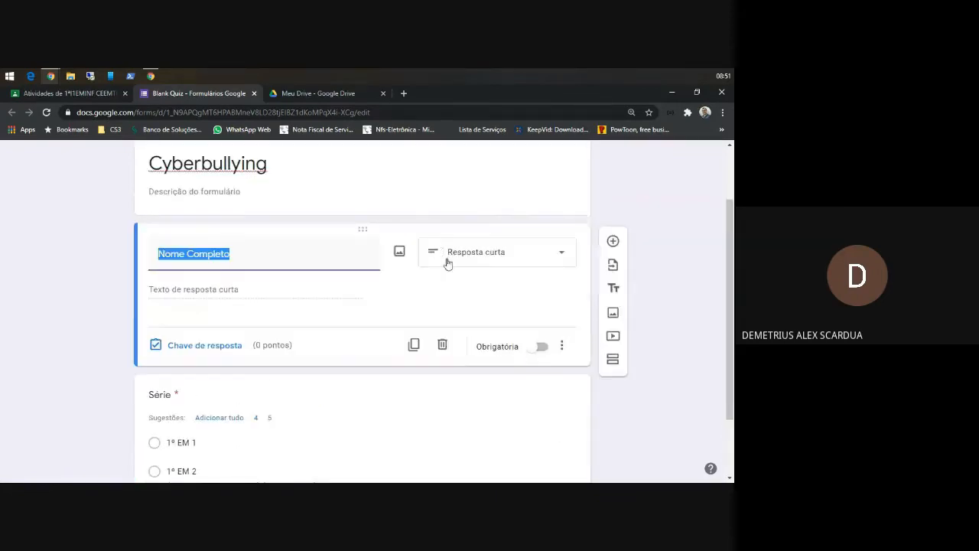
pyautogui.click(534, 348)
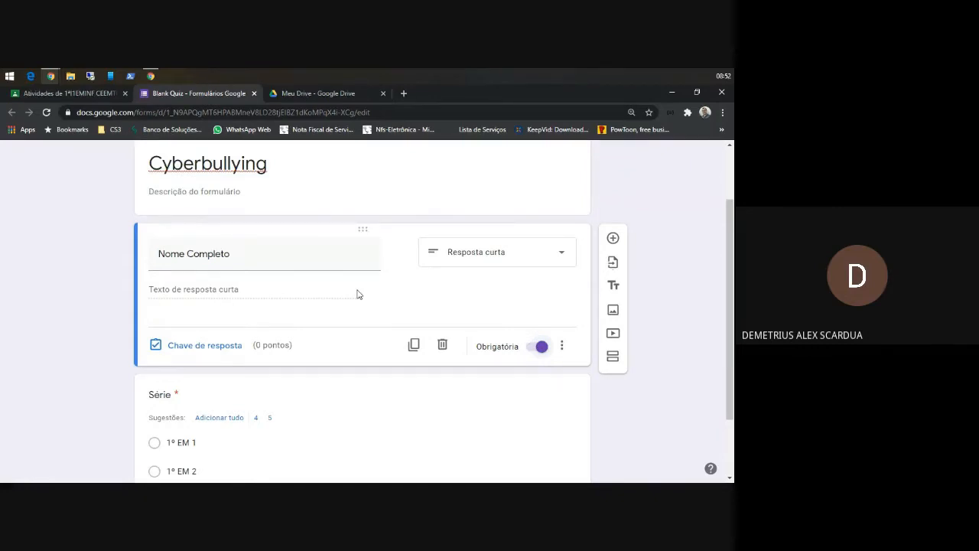
pyautogui.scroll(-2, 437, 294)
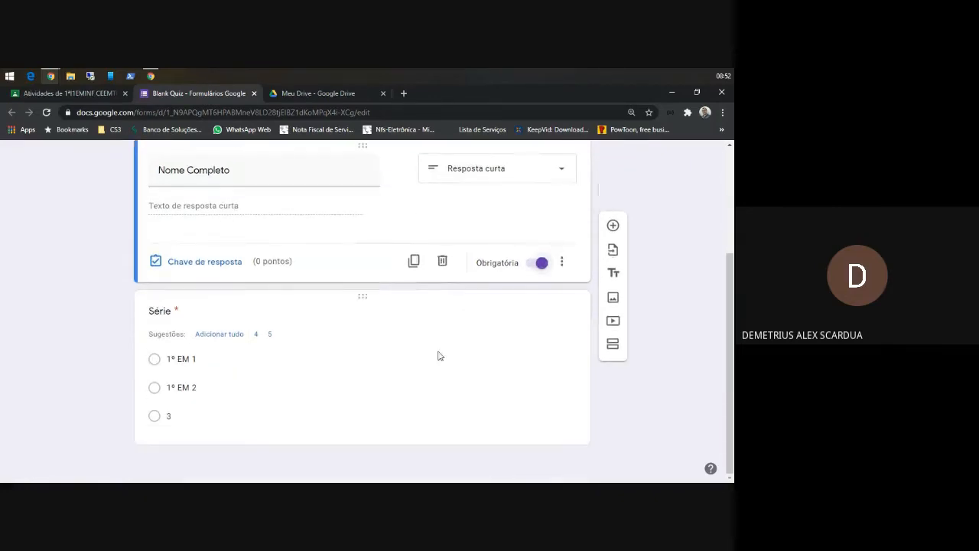
pyautogui.scroll(3, 385, 354)
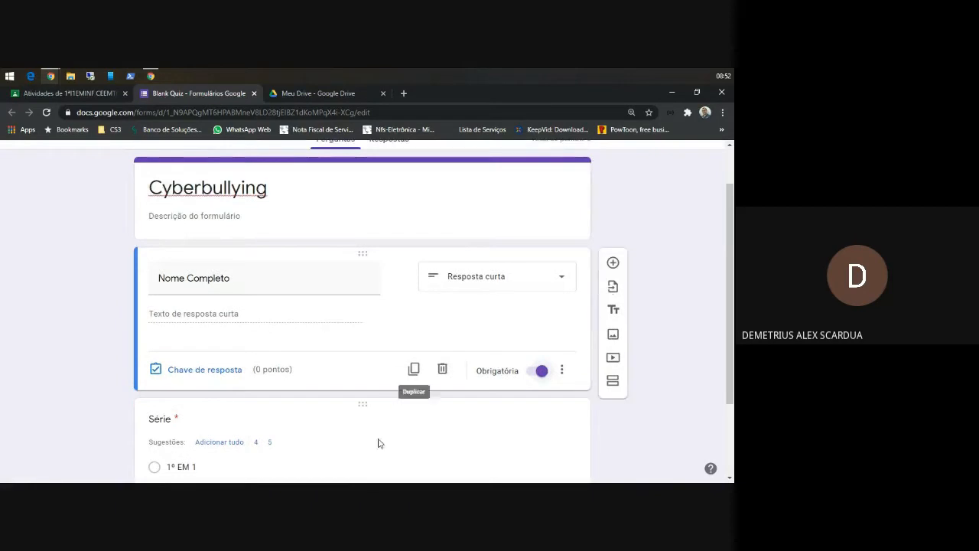
pyautogui.scroll(-3, 364, 374)
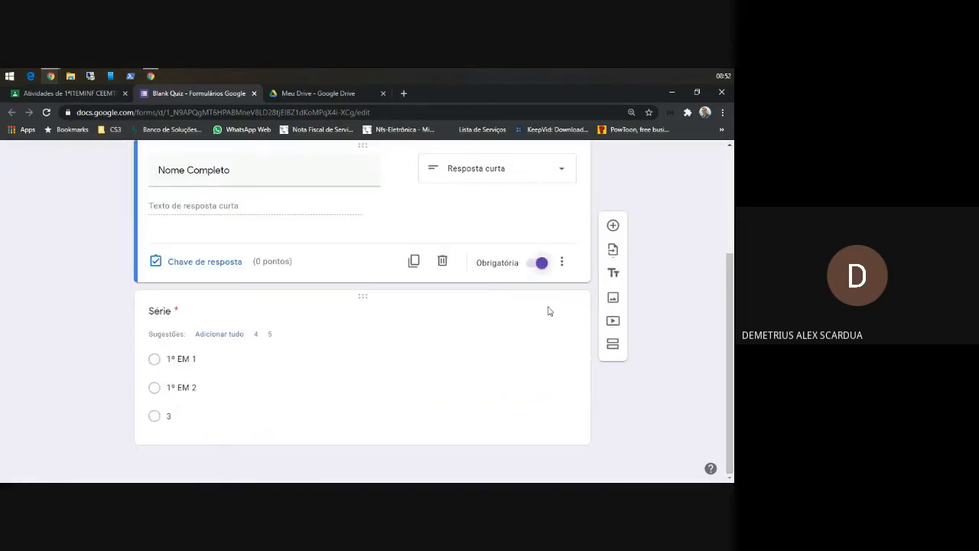
# Delete the "Série" and "Nome Completo" questions, leaving only the form's title block.
pyautogui.click(328, 311)
pyautogui.scroll(2, 417, 339)
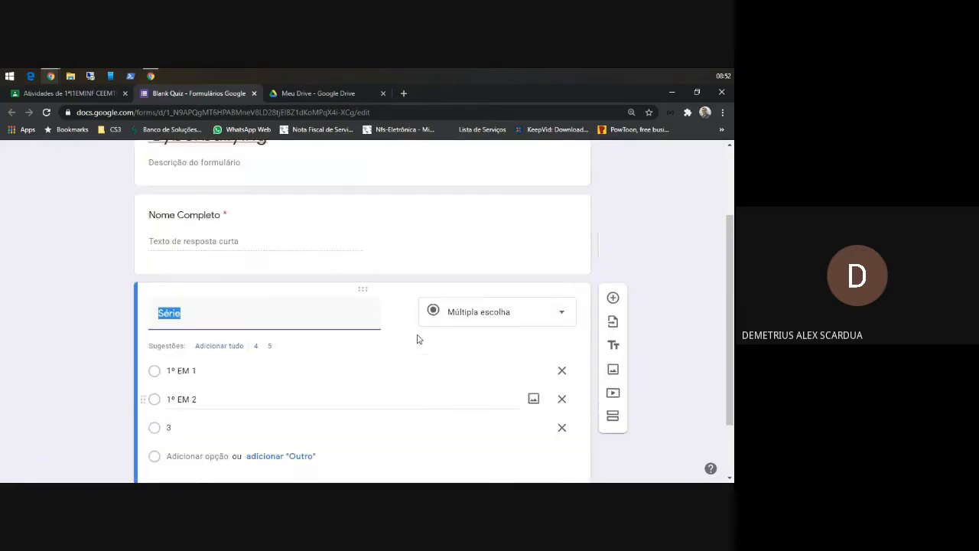
pyautogui.scroll(-2, 417, 339)
pyautogui.scroll(-1, 417, 338)
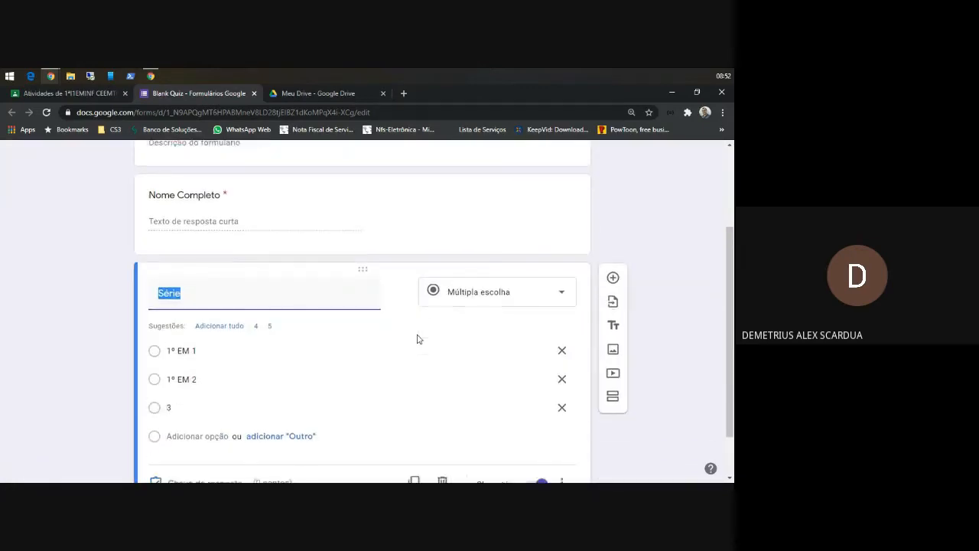
pyautogui.scroll(1, 417, 339)
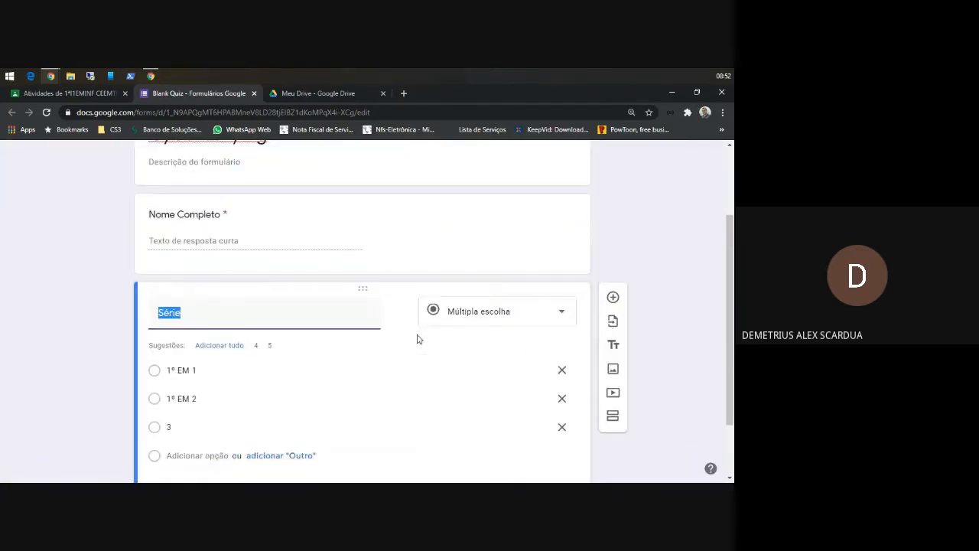
pyautogui.scroll(-1, 123, 354)
pyautogui.scroll(1, 114, 198)
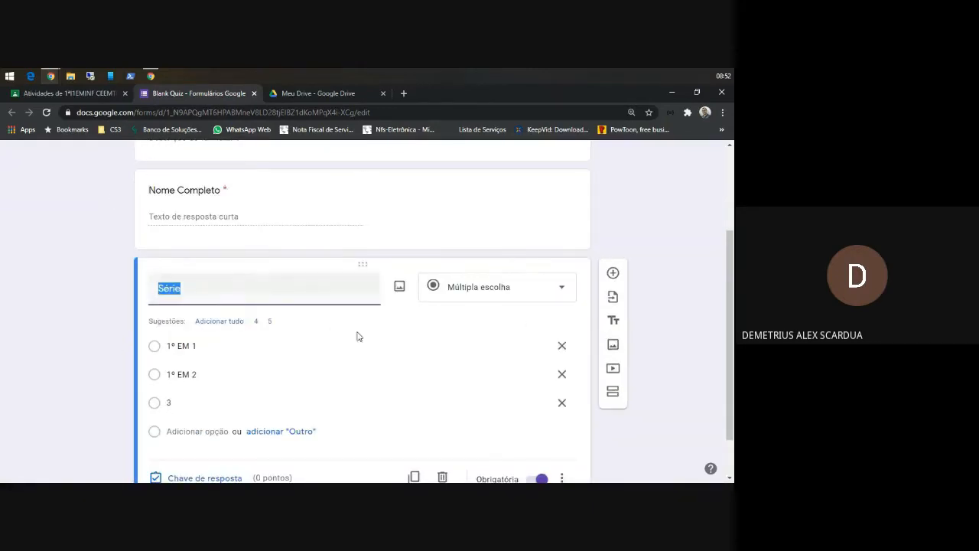
pyautogui.scroll(-1, 478, 345)
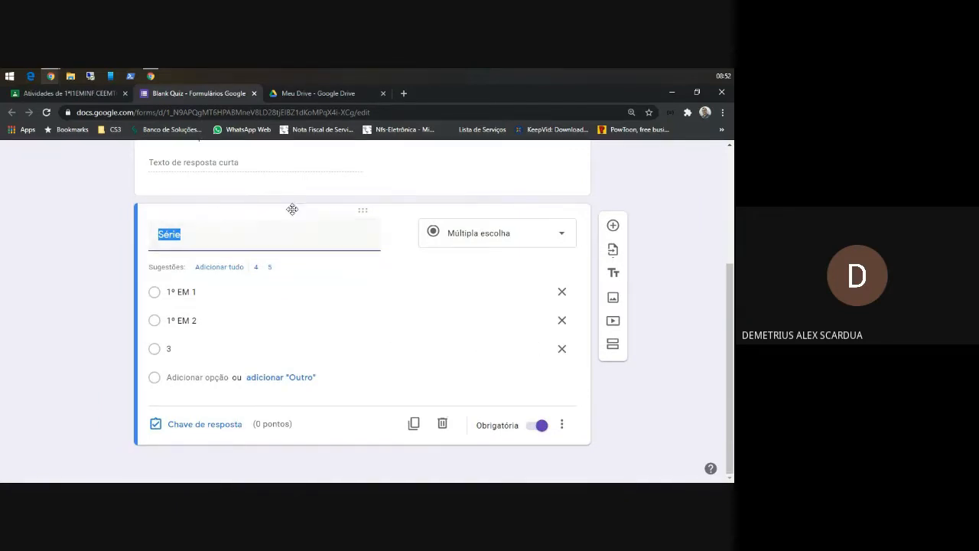
pyautogui.click(442, 425)
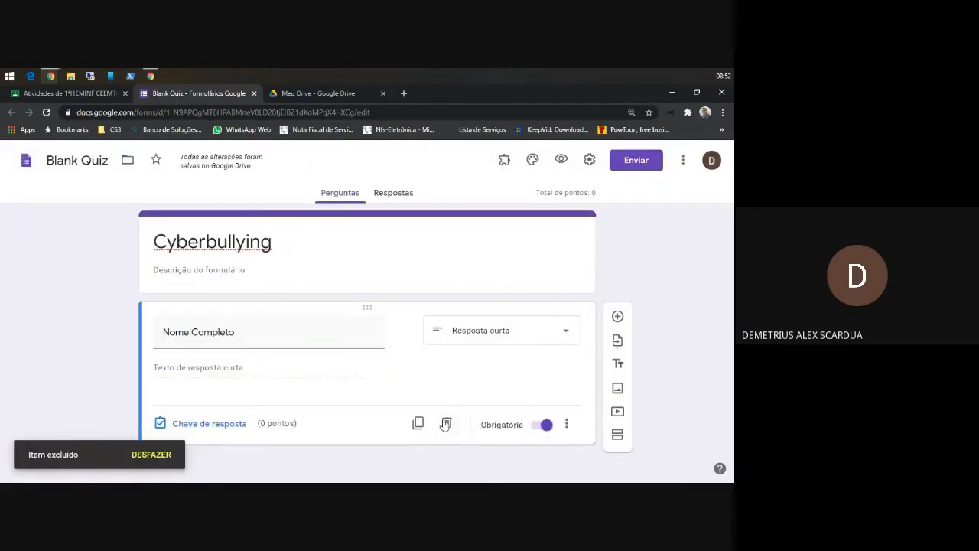
pyautogui.click(447, 425)
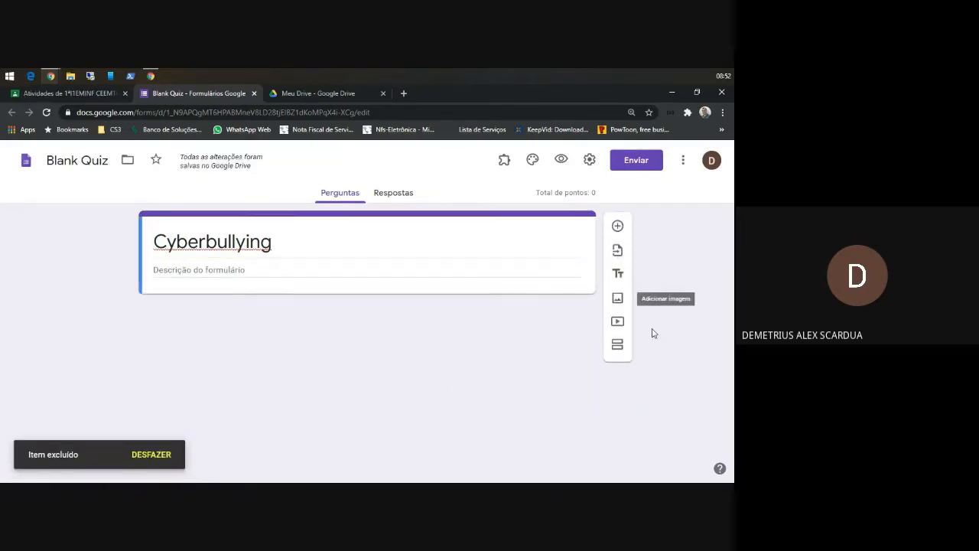
# Start importing questions and choose the existing form "Cyberbullying - Parte 2" as their source.
pyautogui.click(617, 252)
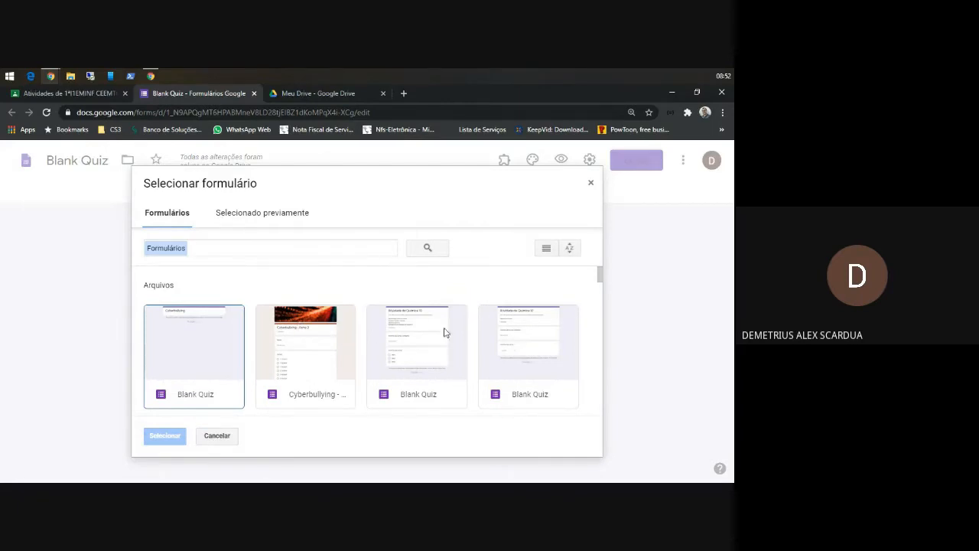
pyautogui.scroll(-10, 533, 348)
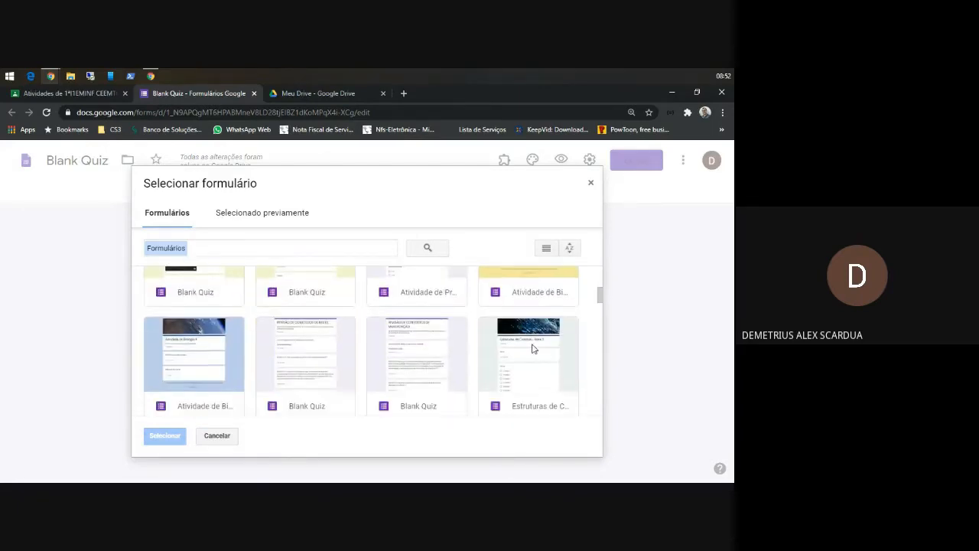
pyautogui.scroll(-4, 533, 348)
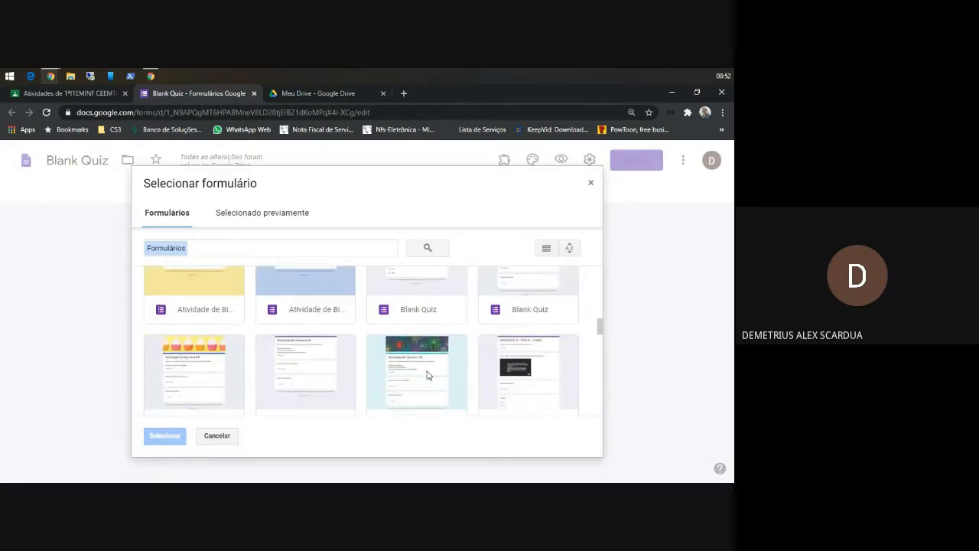
pyautogui.scroll(-5, 427, 374)
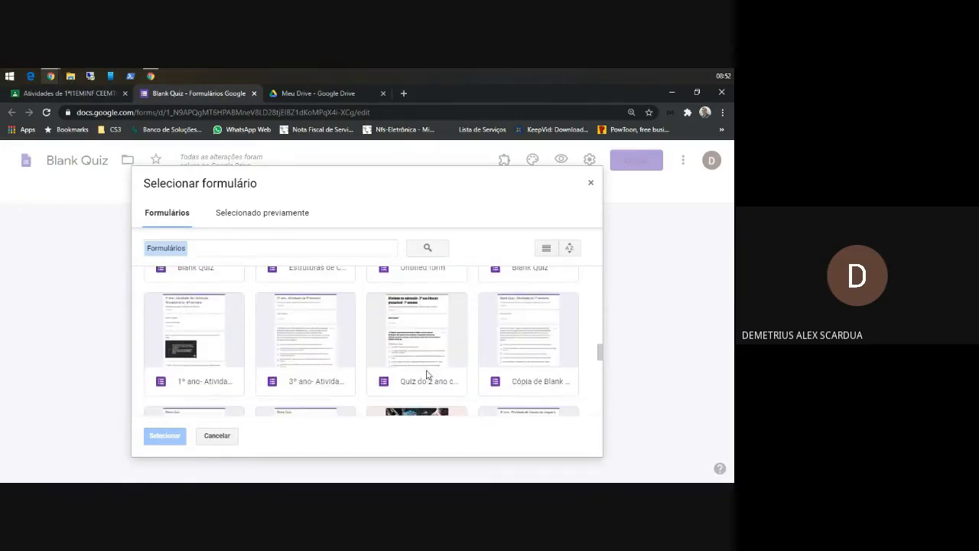
pyautogui.scroll(-8, 428, 375)
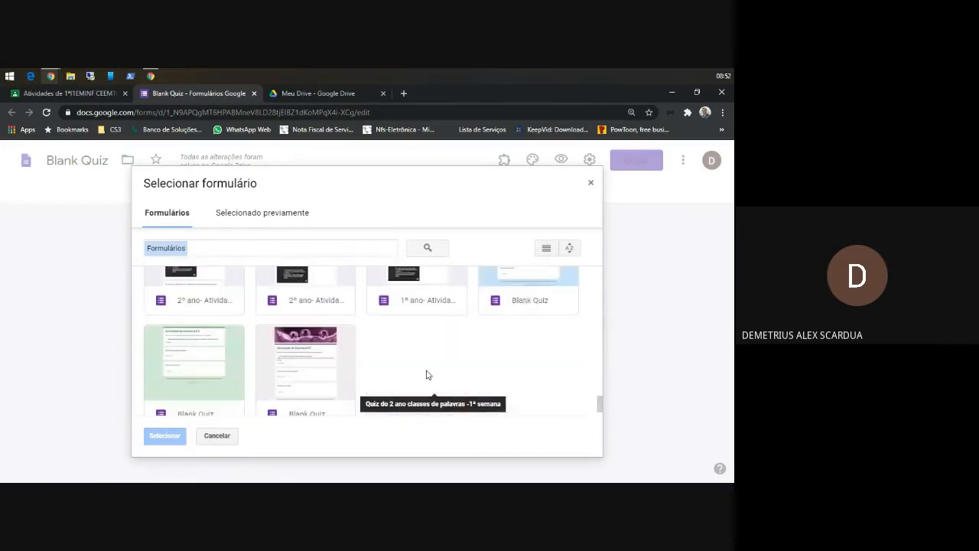
pyautogui.scroll(15, 428, 375)
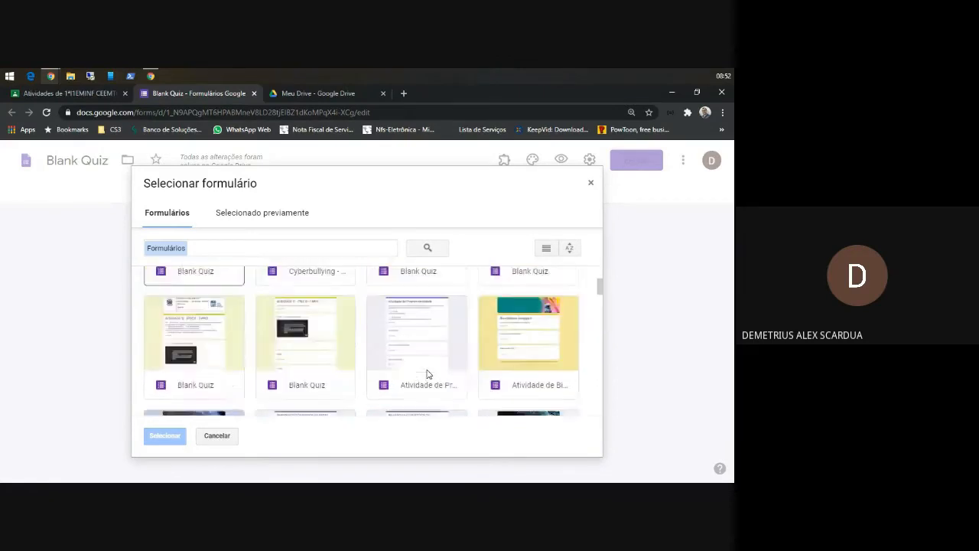
pyautogui.scroll(-1, 428, 373)
pyautogui.scroll(1, 427, 373)
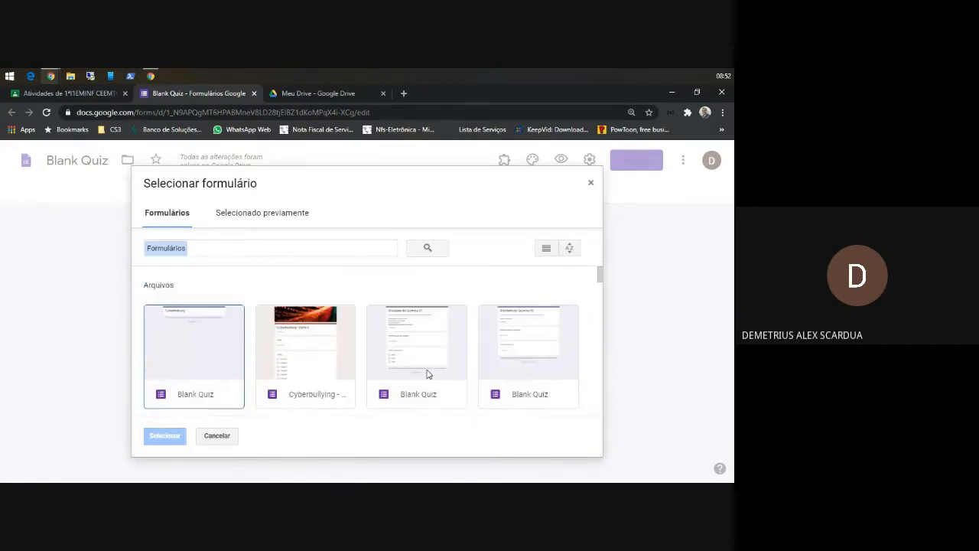
pyautogui.scroll(-1, 428, 373)
pyautogui.scroll(1, 426, 371)
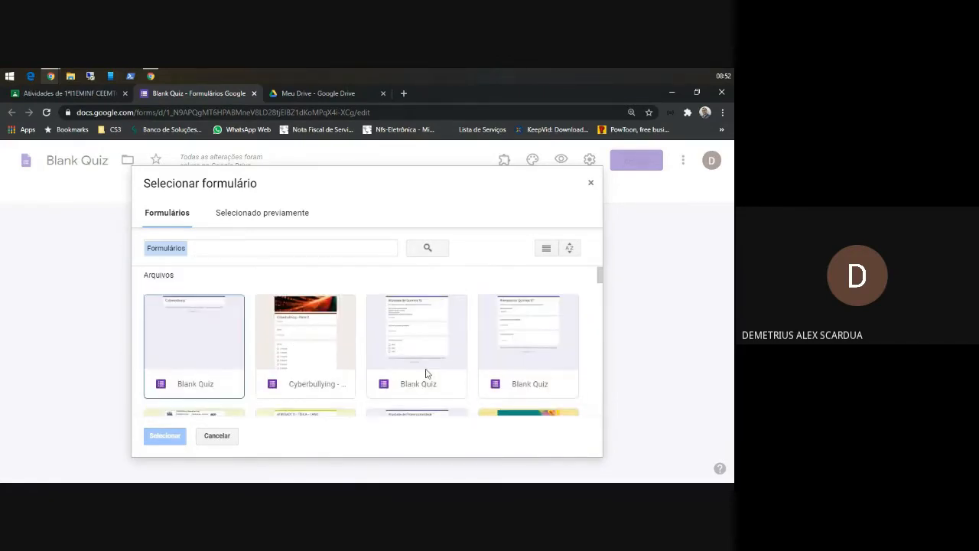
pyautogui.click(304, 347)
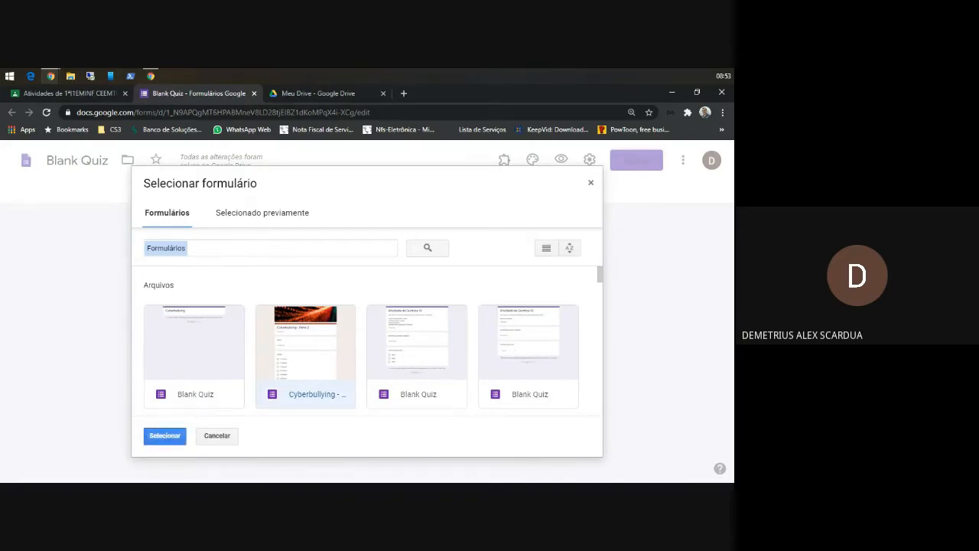
pyautogui.click(169, 435)
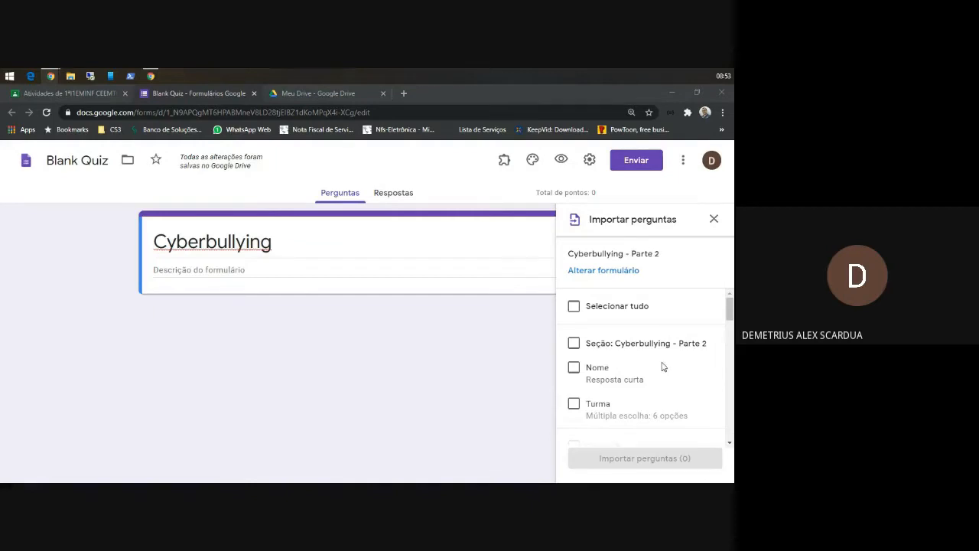
# Look through the sections and questions of "Cyberbullying - Parte 2" that are available for import.
pyautogui.scroll(-2, 662, 361)
pyautogui.scroll(2, 662, 361)
pyautogui.scroll(-3, 645, 329)
pyautogui.scroll(3, 641, 334)
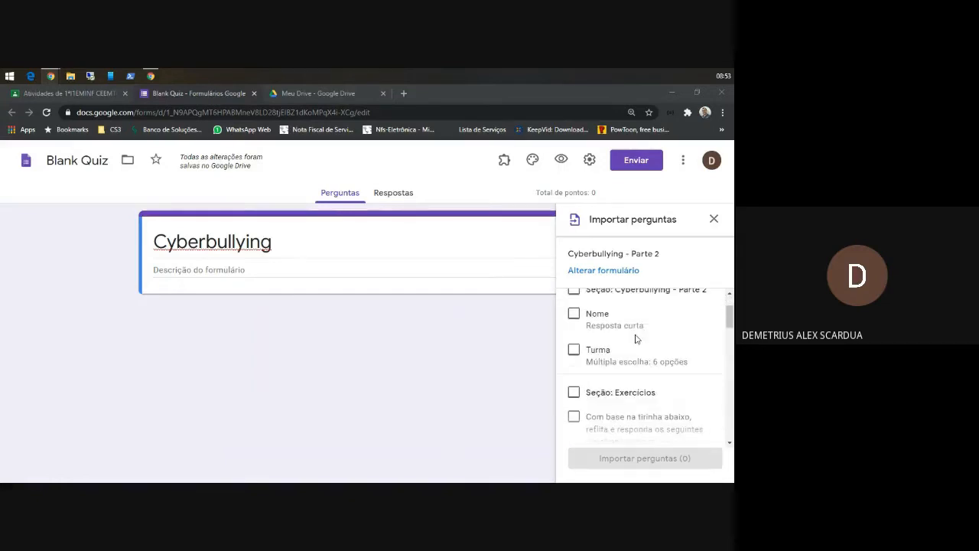
pyautogui.scroll(-6, 635, 338)
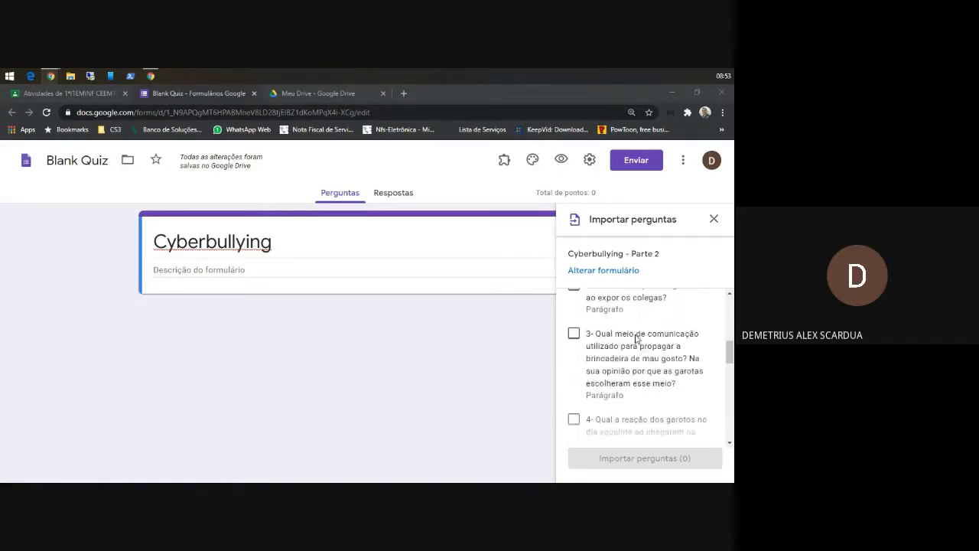
pyautogui.scroll(-5, 635, 338)
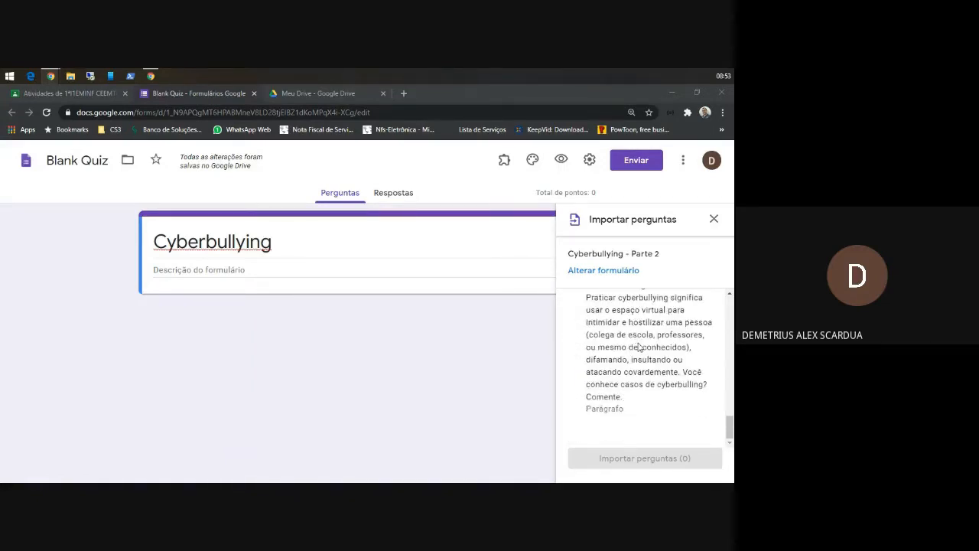
# Import only the "Nome" and "Turma" questions from "Cyberbullying - Parte 2" into the form.
pyautogui.scroll(10, 641, 360)
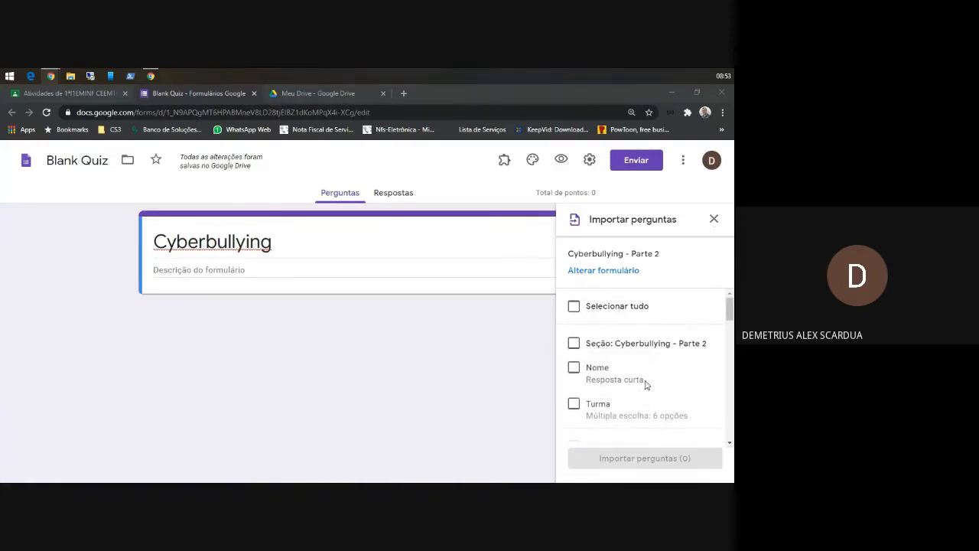
pyautogui.scroll(-1, 646, 384)
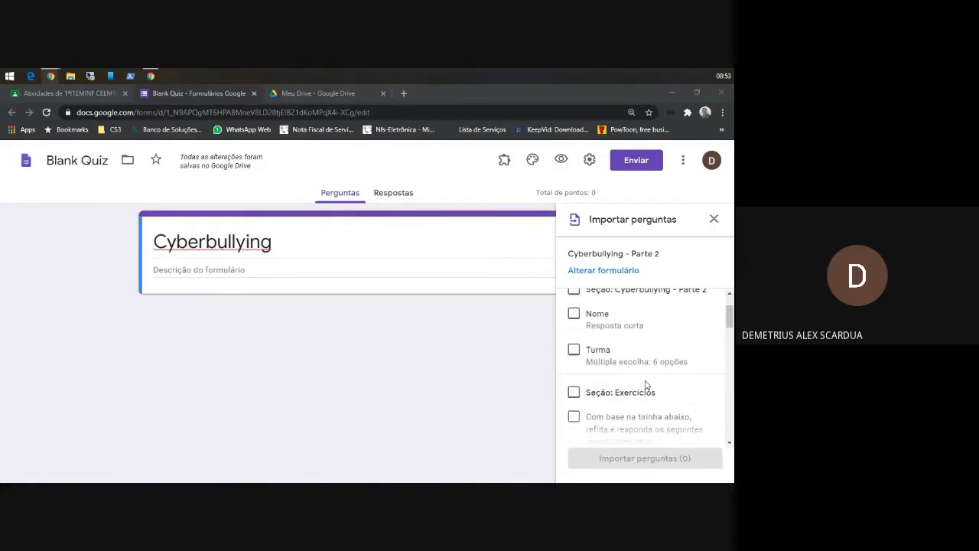
pyautogui.click(574, 315)
pyautogui.click(574, 350)
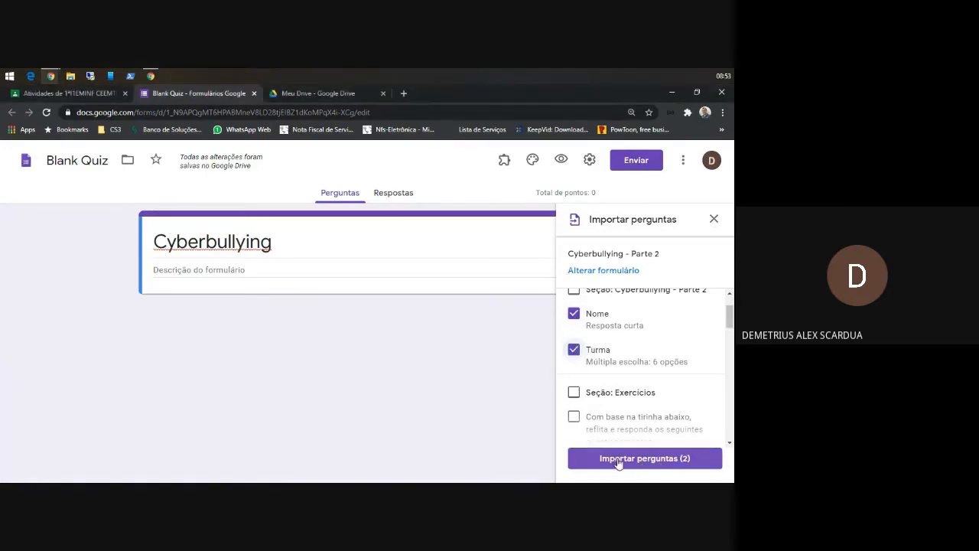
pyautogui.click(683, 462)
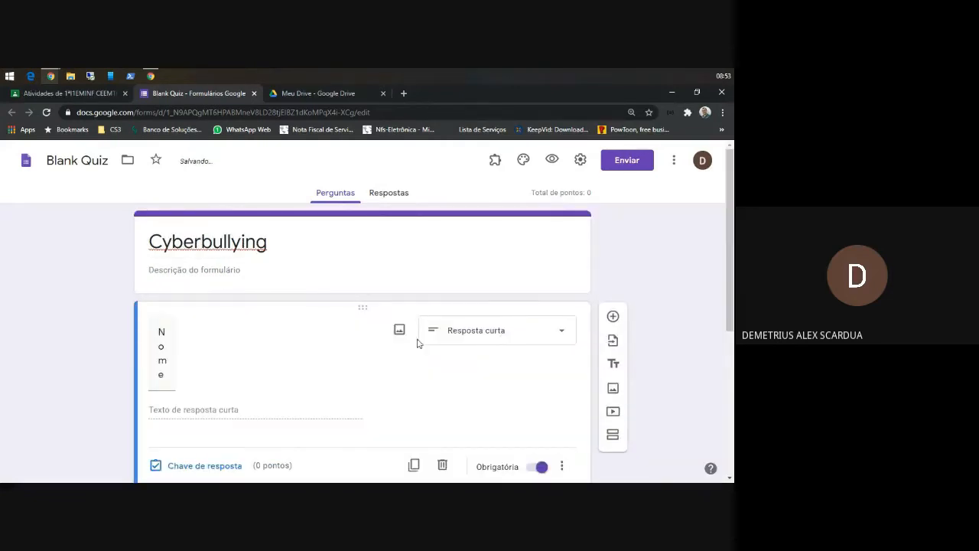
# Review the imported "Nome" and "Turma" questions, checking their question types, class options and required settings.
pyautogui.scroll(-4, 438, 378)
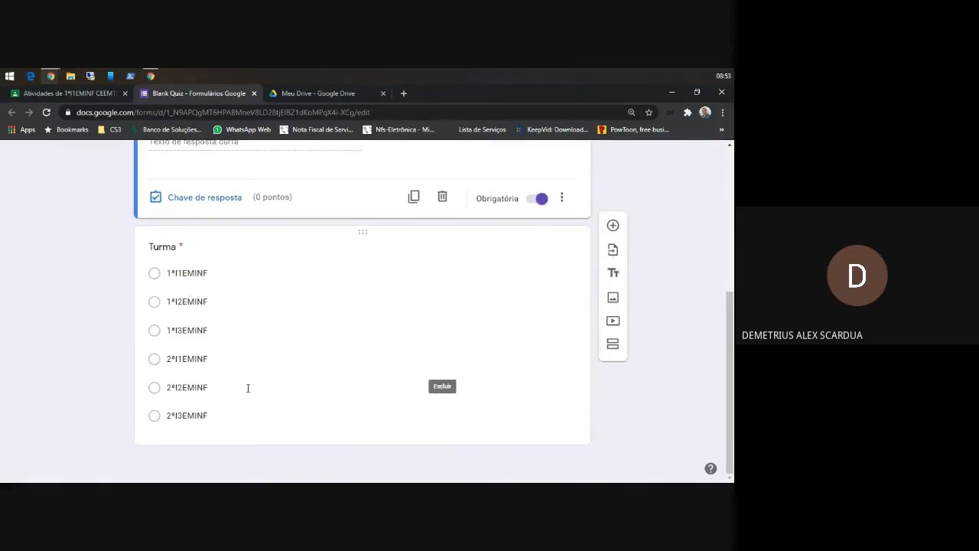
pyautogui.scroll(4, 284, 388)
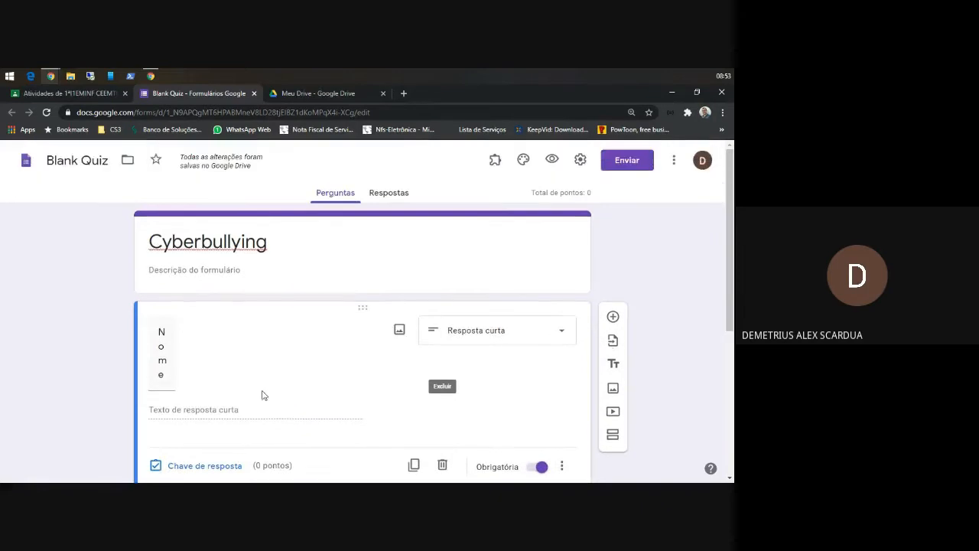
pyautogui.click(172, 337)
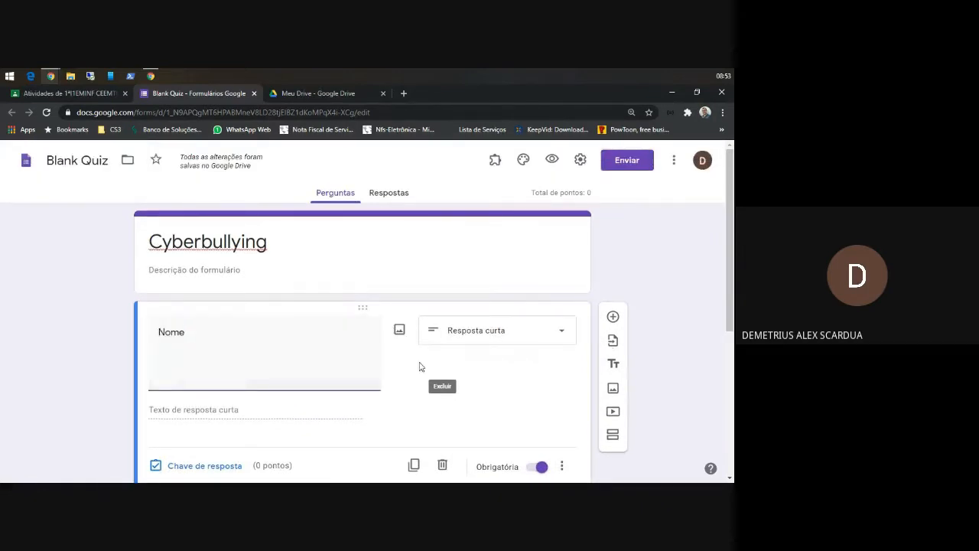
pyautogui.scroll(-5, 416, 366)
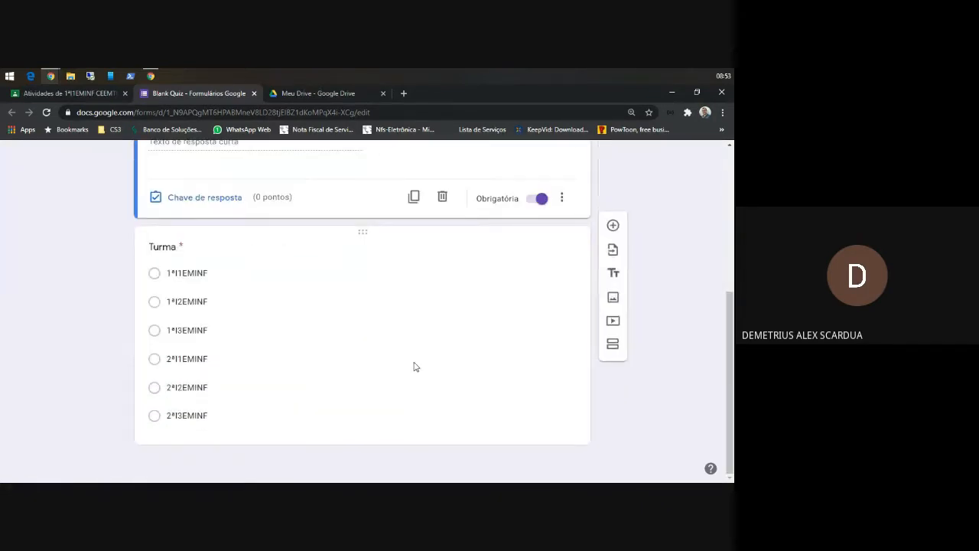
pyautogui.click(459, 258)
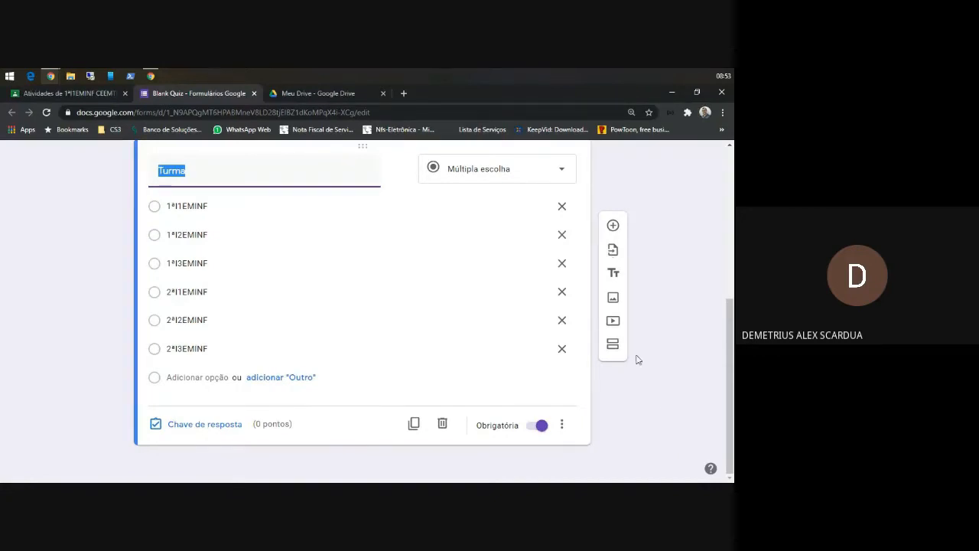
pyautogui.scroll(5, 372, 392)
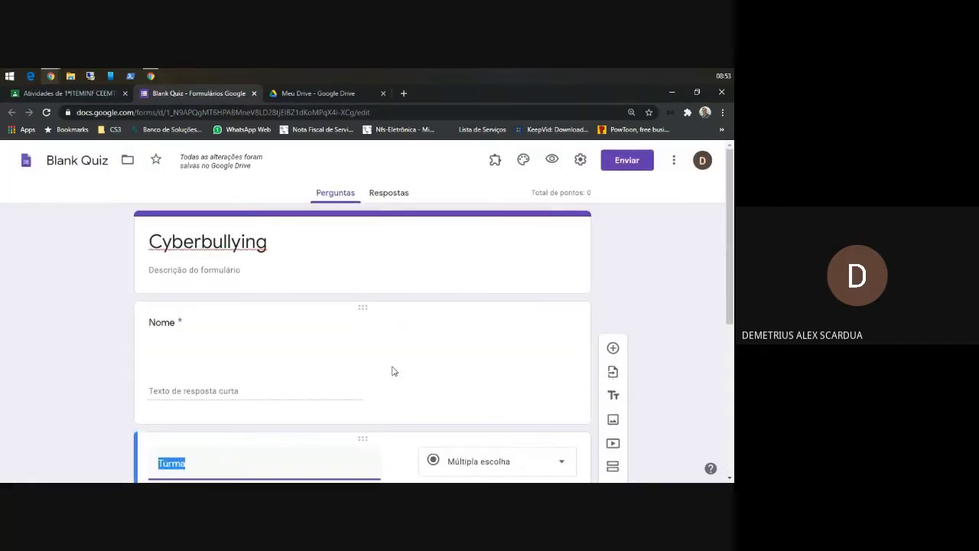
pyautogui.scroll(-3, 395, 365)
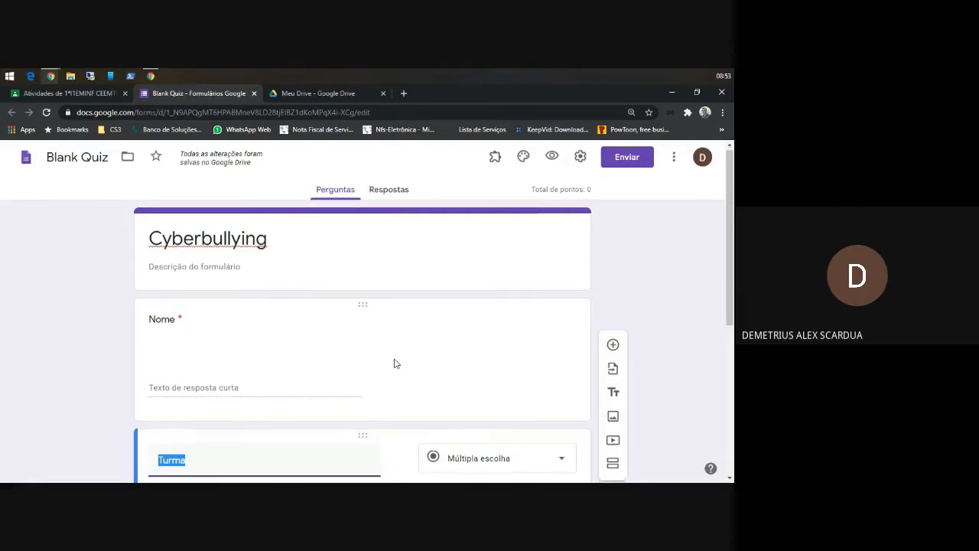
pyautogui.scroll(2, 396, 354)
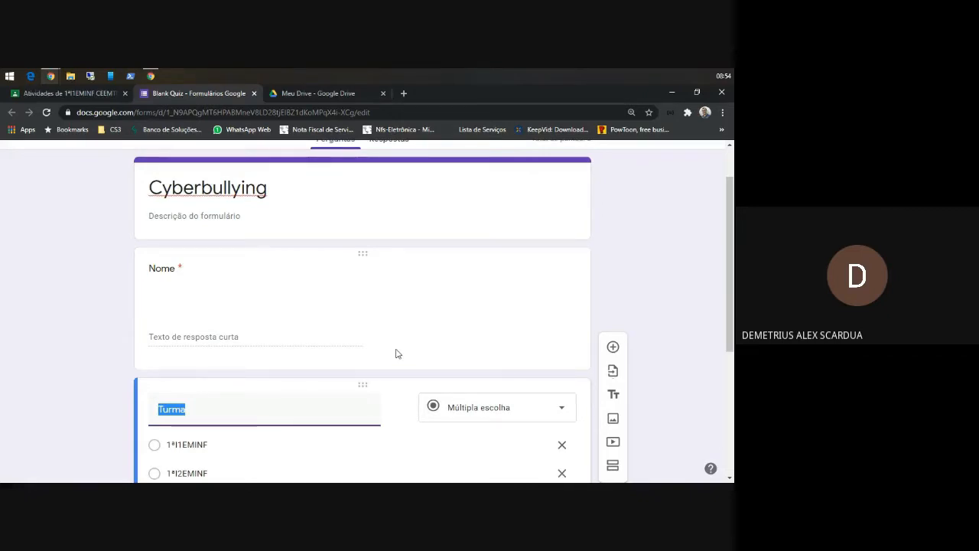
pyautogui.scroll(1, 366, 253)
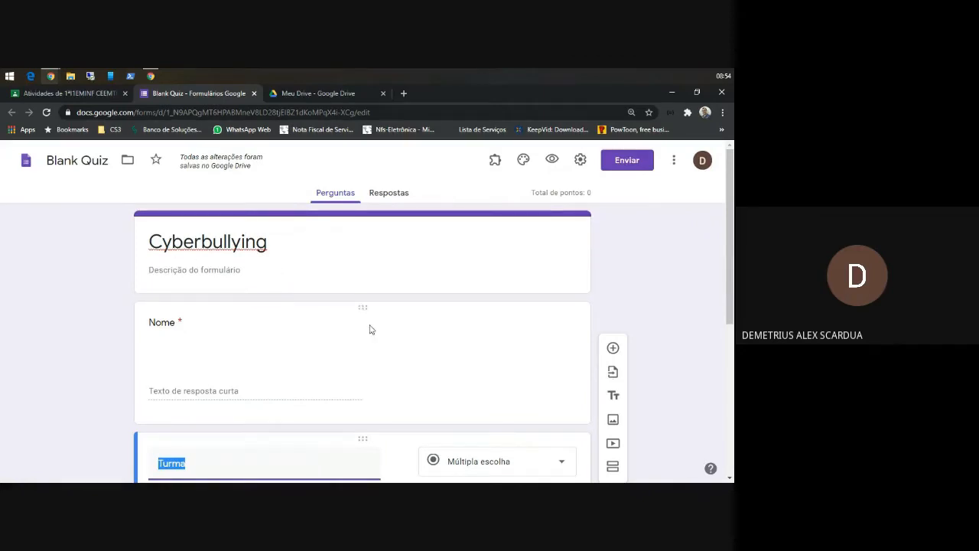
pyautogui.scroll(-3, 369, 328)
pyautogui.scroll(-2, 365, 286)
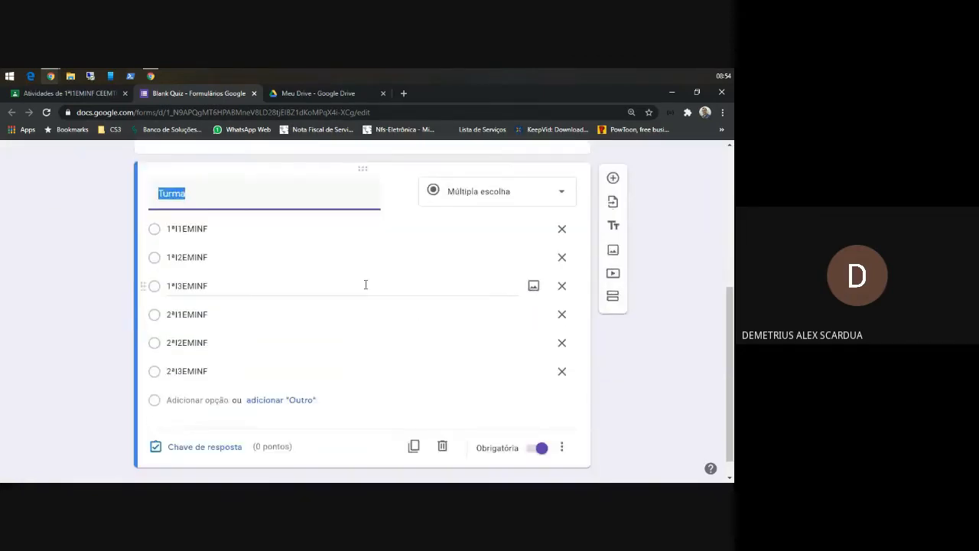
pyautogui.scroll(2, 354, 269)
pyautogui.scroll(-1, 303, 264)
pyautogui.scroll(-1, 303, 264)
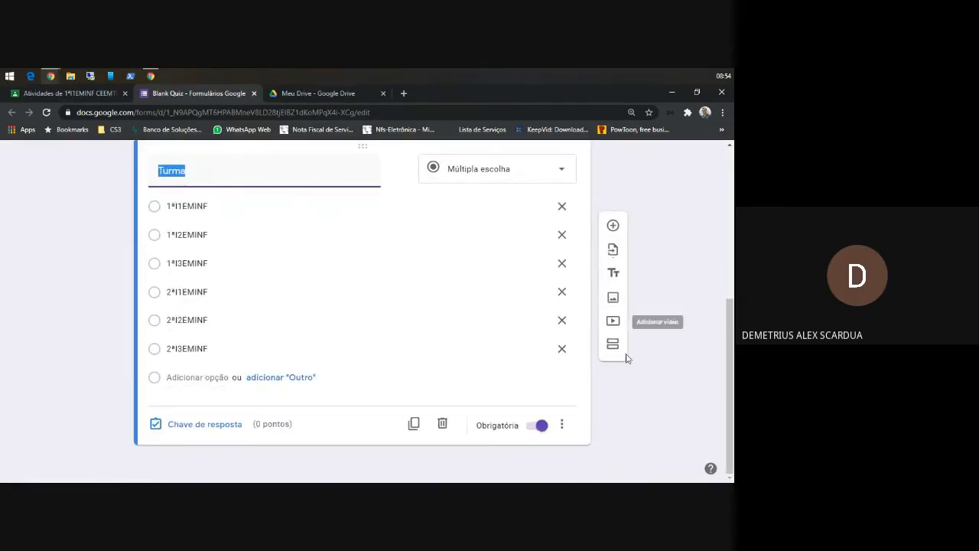
pyautogui.scroll(3, 376, 345)
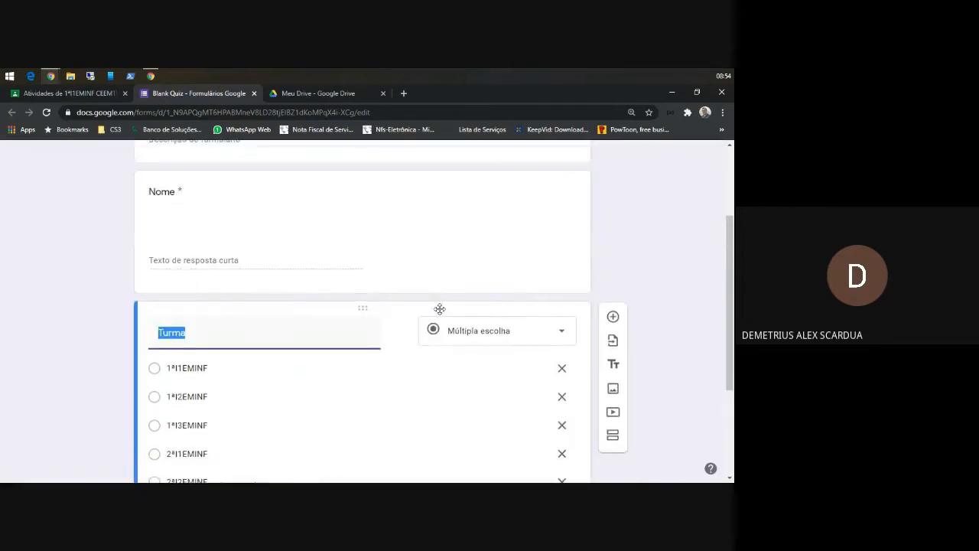
pyautogui.scroll(-3, 406, 372)
pyautogui.scroll(1, 413, 367)
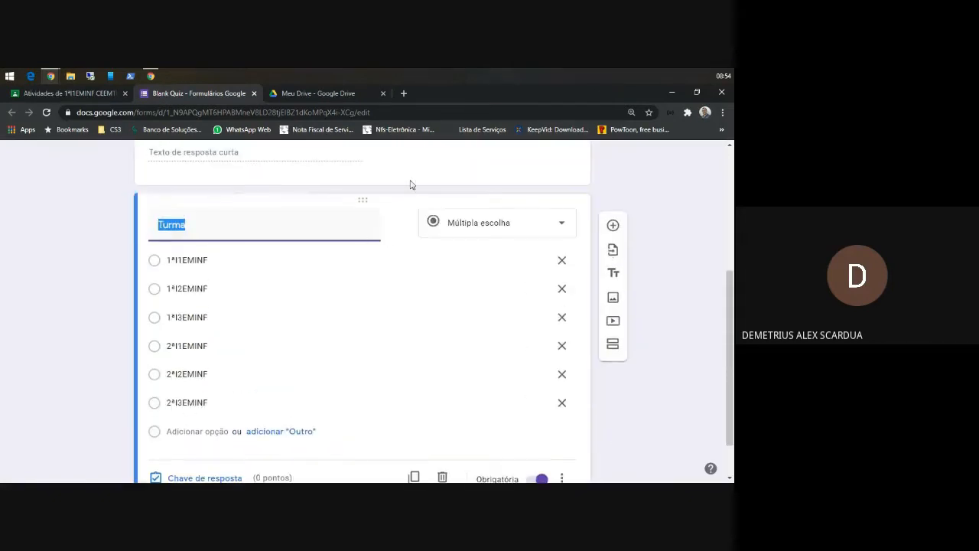
pyautogui.scroll(-1, 463, 361)
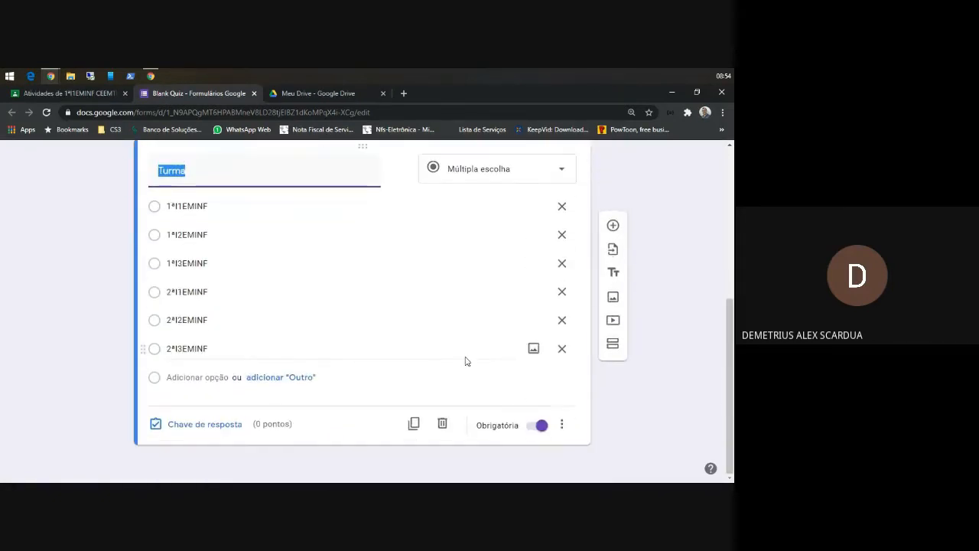
# Add a new section after the "Turma" question and title it "Exercícios".
pyautogui.click(614, 347)
pyautogui.scroll(-1, 295, 362)
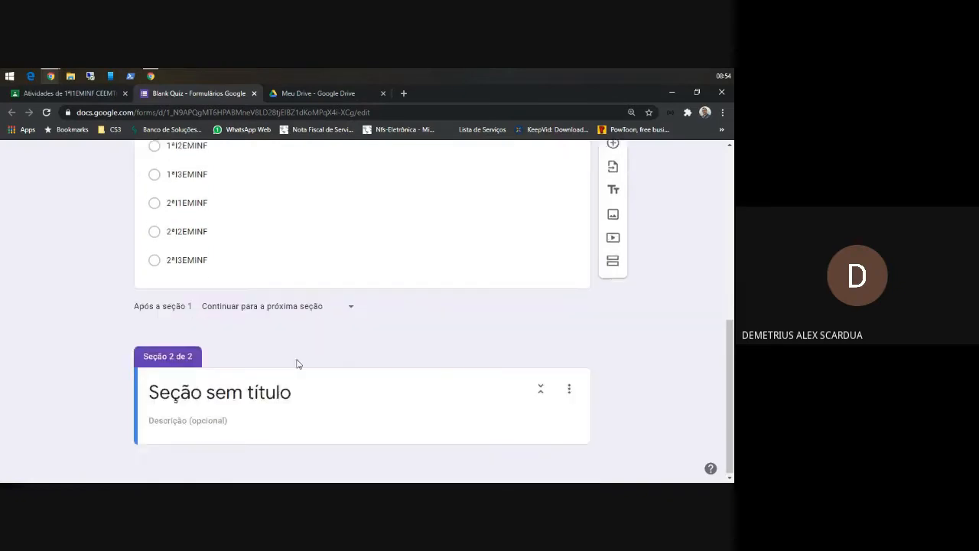
pyautogui.scroll(4, 295, 363)
pyautogui.scroll(-1, 268, 329)
pyautogui.scroll(-3, 265, 326)
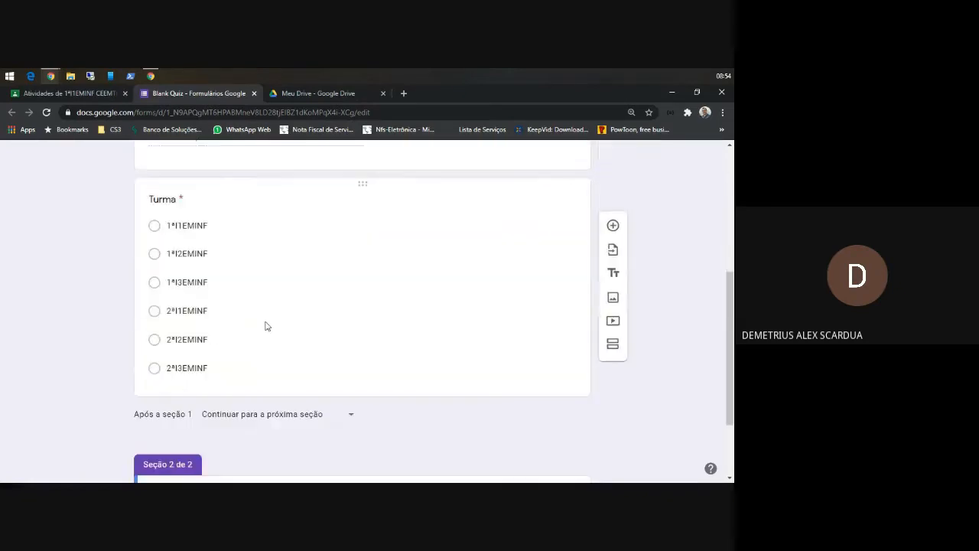
pyautogui.scroll(-2, 263, 352)
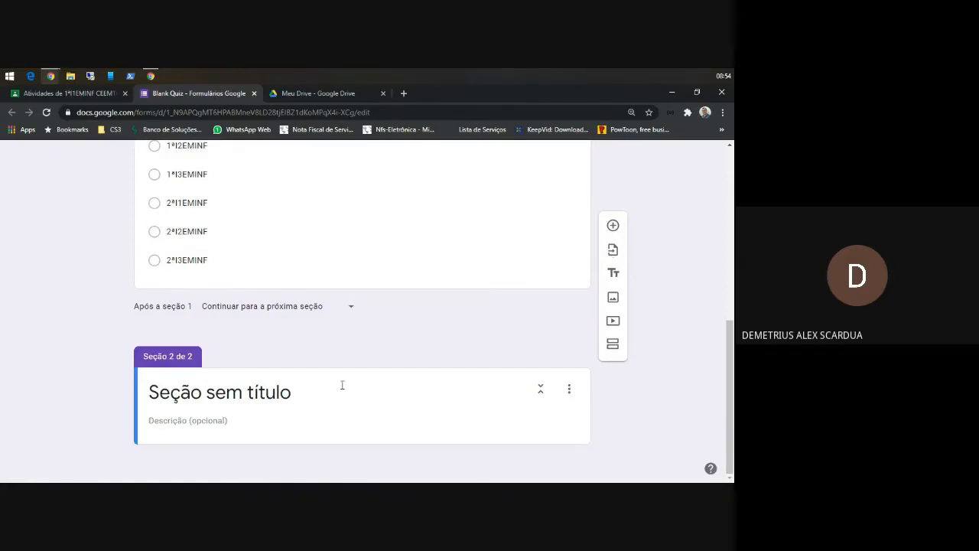
pyautogui.click(289, 393)
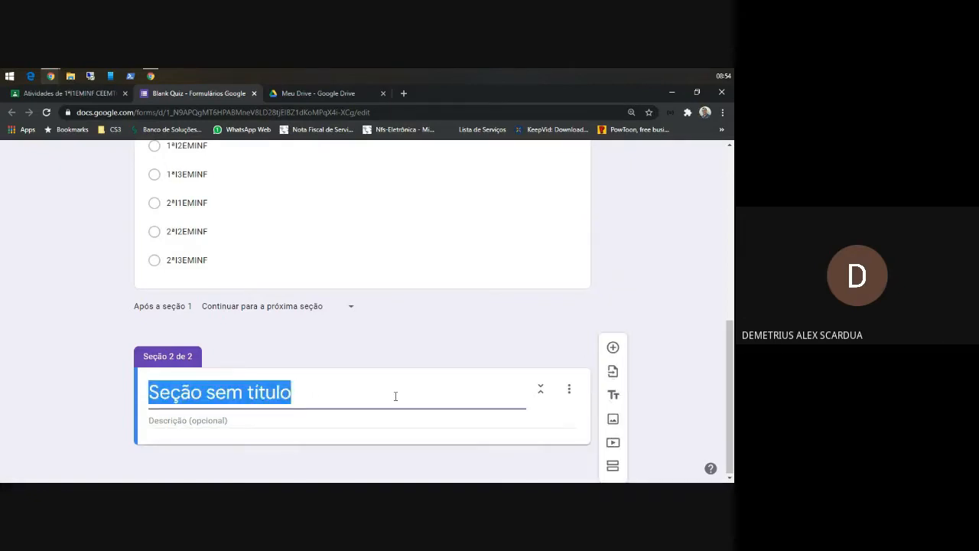
pyautogui.write('Ex')
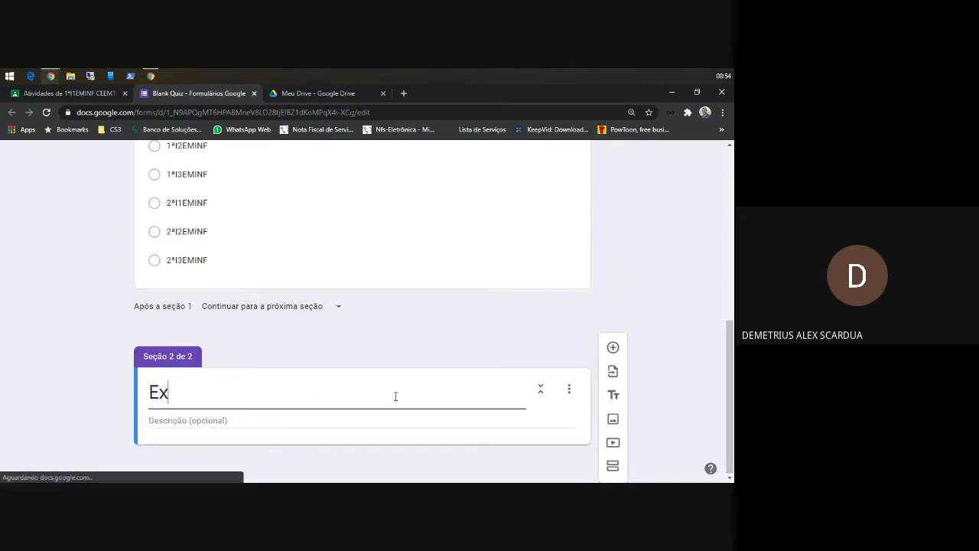
pyautogui.write('ercícios')
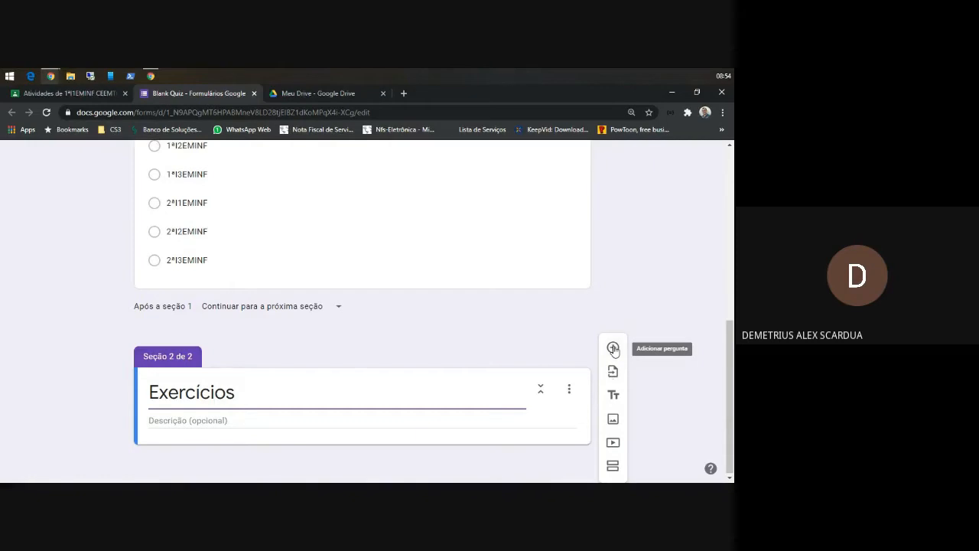
# Add a blank multiple-choice question to the "Exercícios" section and make it the selected item.
pyautogui.click(612, 348)
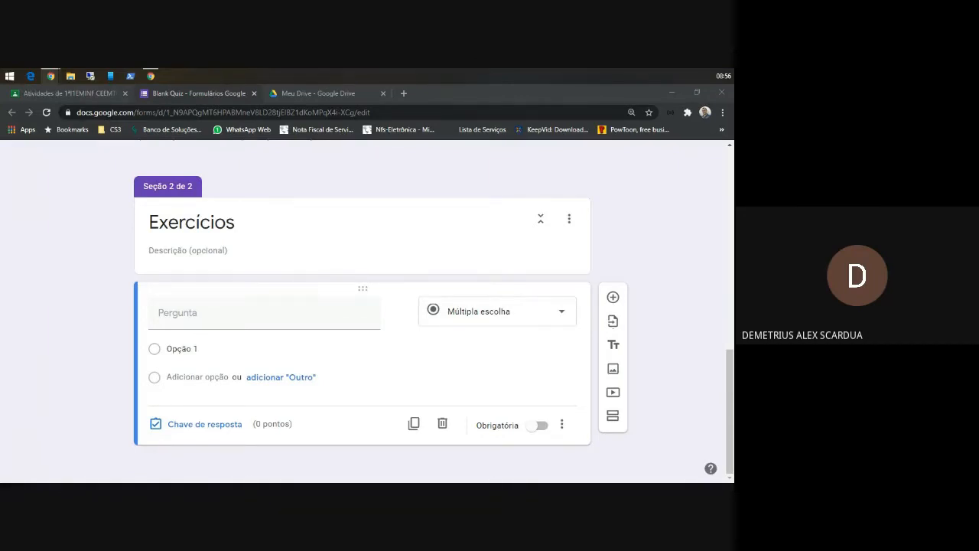
pyautogui.click(577, 263)
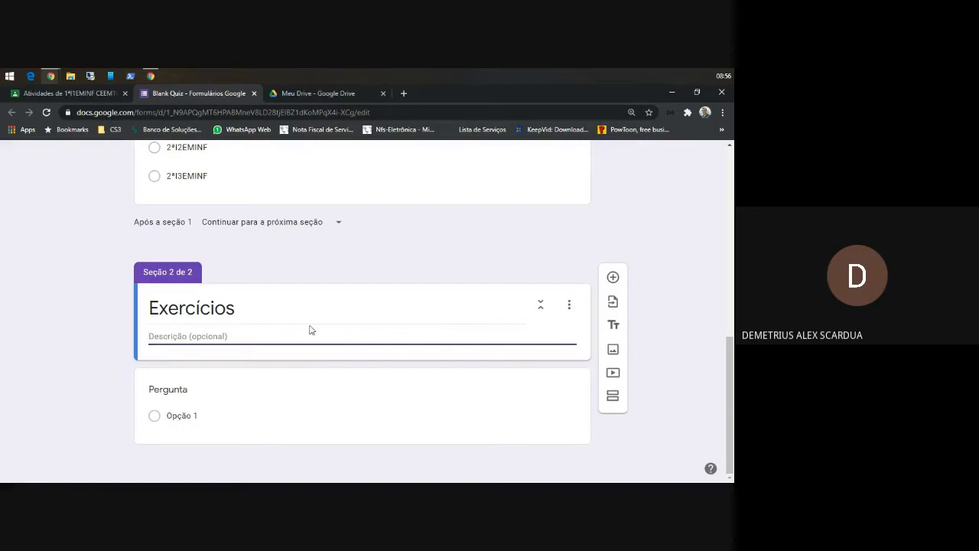
pyautogui.click(326, 373)
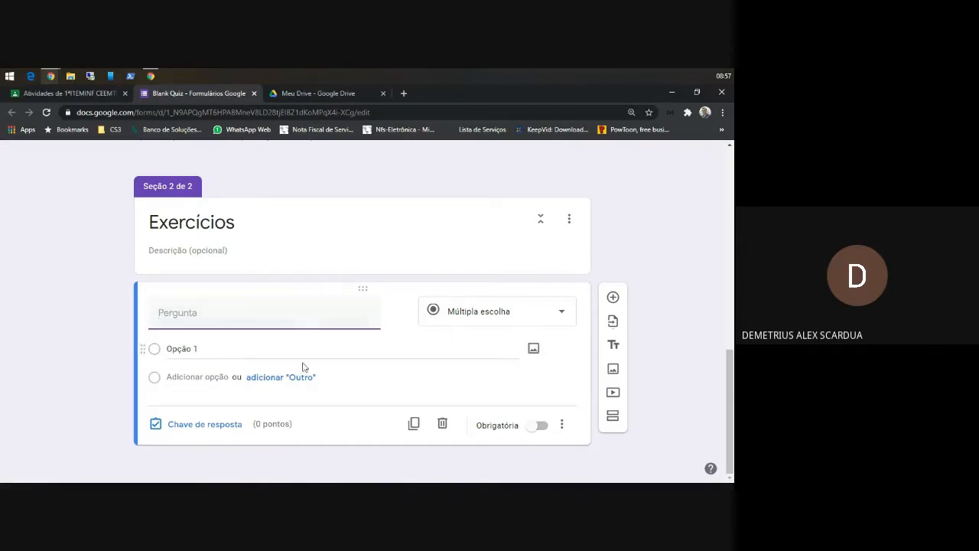
# Start inserting an image below the new question and choose to supply it by URL.
pyautogui.click(612, 371)
pyautogui.click(612, 371)
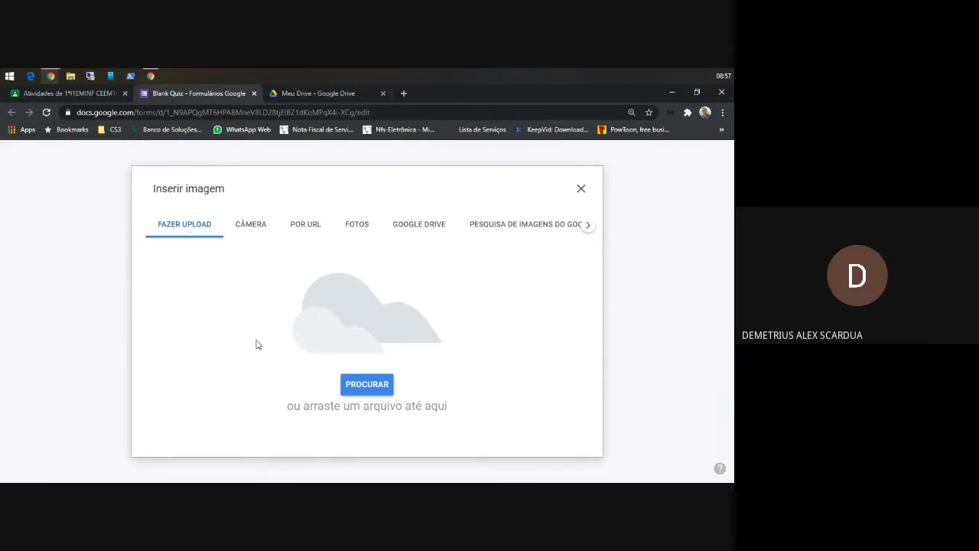
pyautogui.click(252, 227)
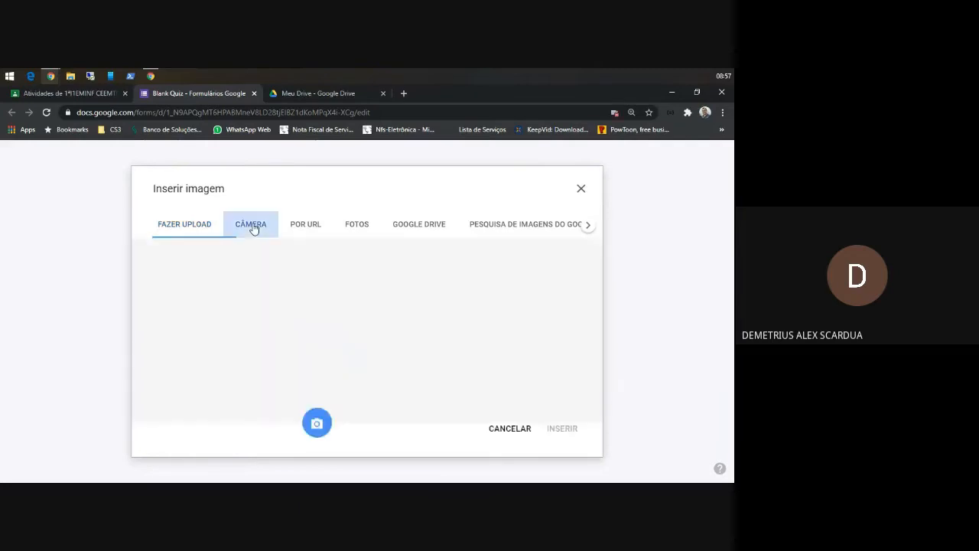
pyautogui.click(305, 228)
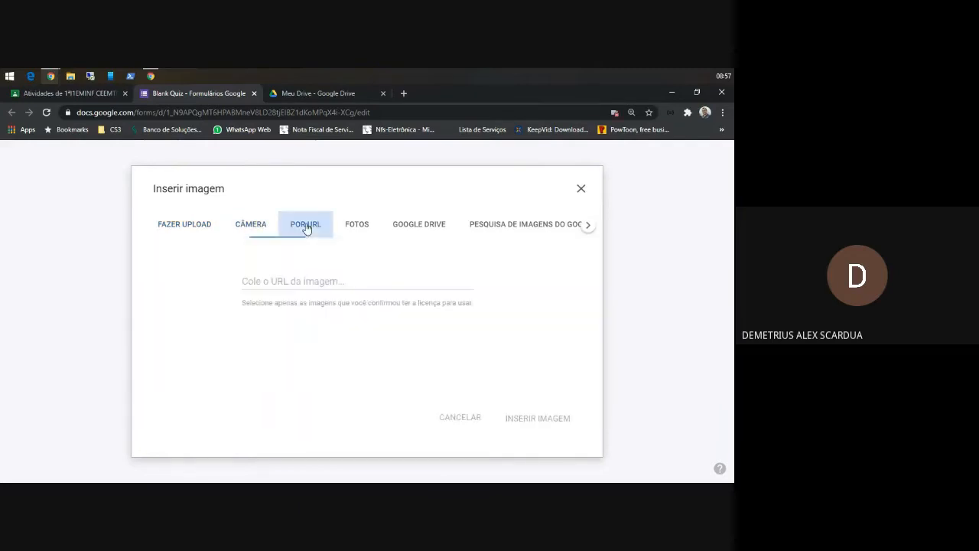
pyautogui.click(255, 283)
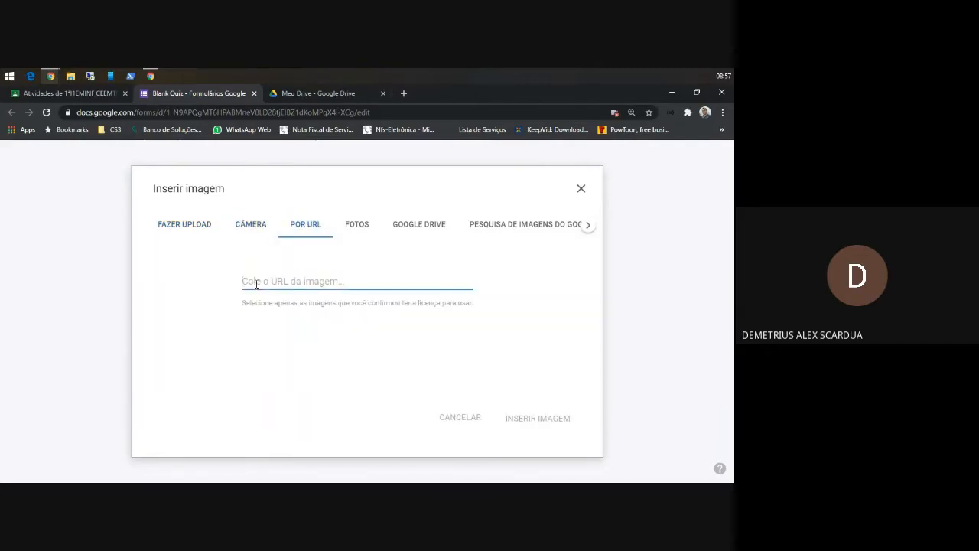
# Search Google for "imagem cyberbullying" in a new browser tab and switch to the image results.
pyautogui.click(405, 93)
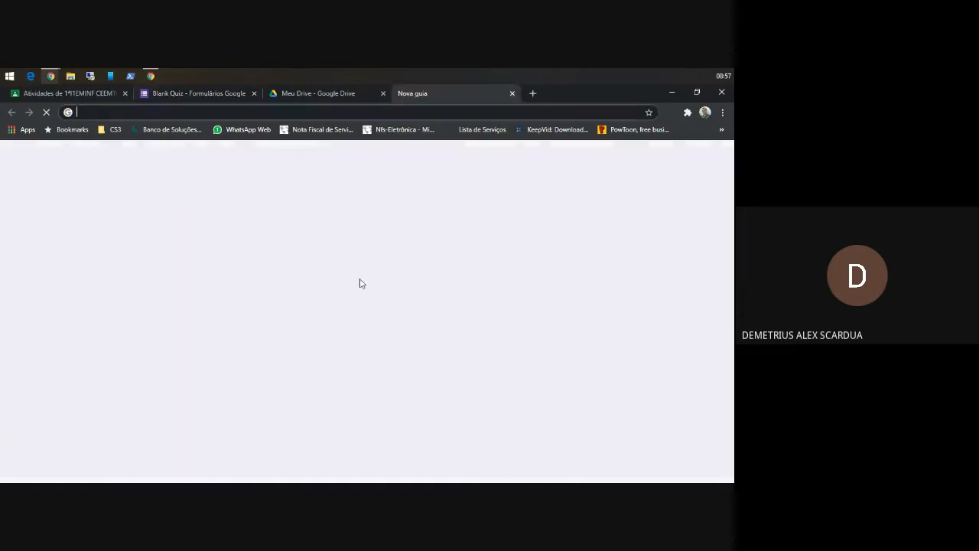
pyautogui.write('ima')
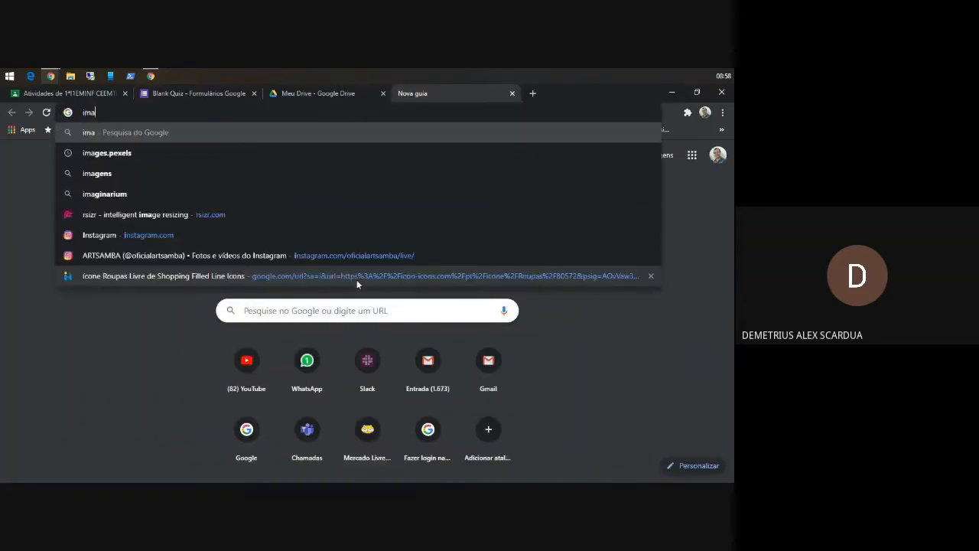
pyautogui.write('gem cyberbullying')
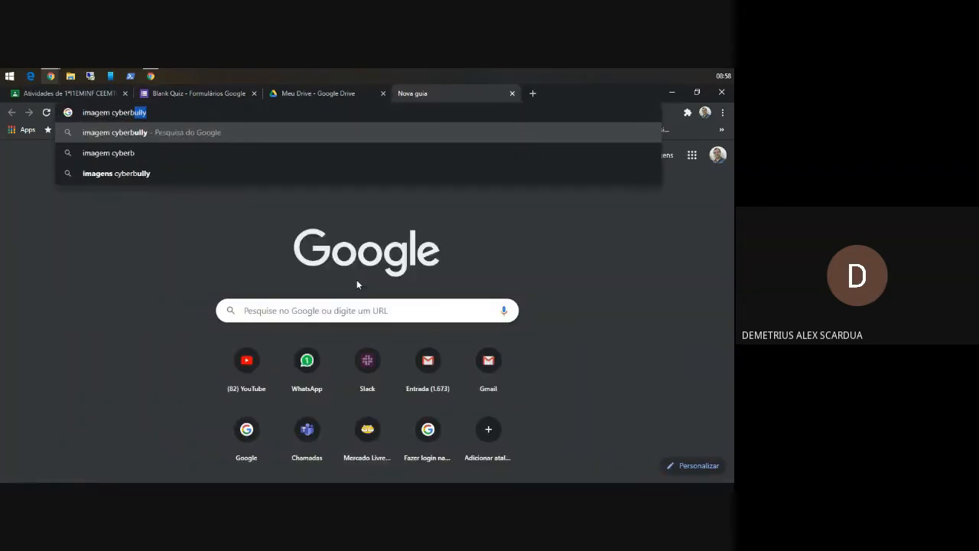
pyautogui.press('Return')
pyautogui.click(164, 193)
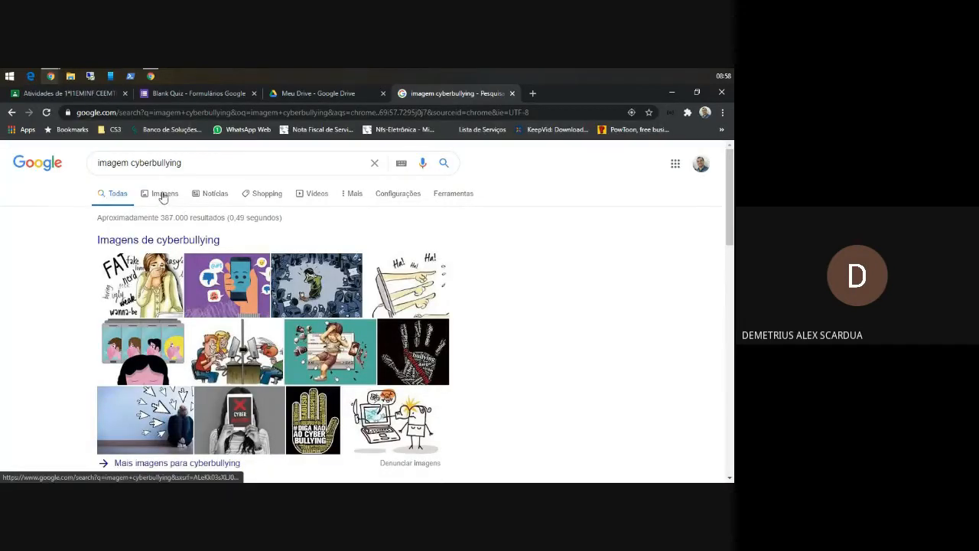
# Copy the image address of Nova Escola's "Cyberbullying: a violência virtual" picture and paste it as the URL of the image to insert.
pyautogui.click(82, 256)
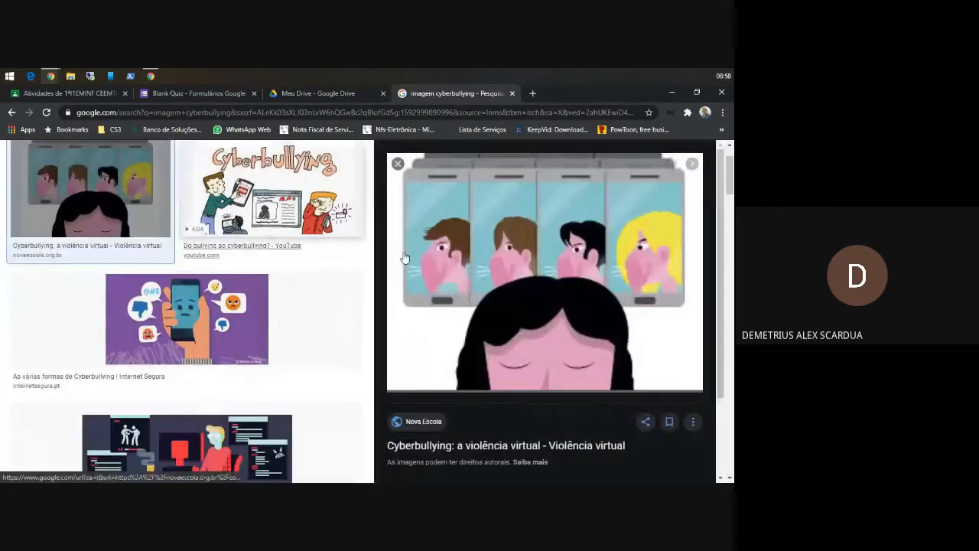
pyautogui.rightClick(509, 269)
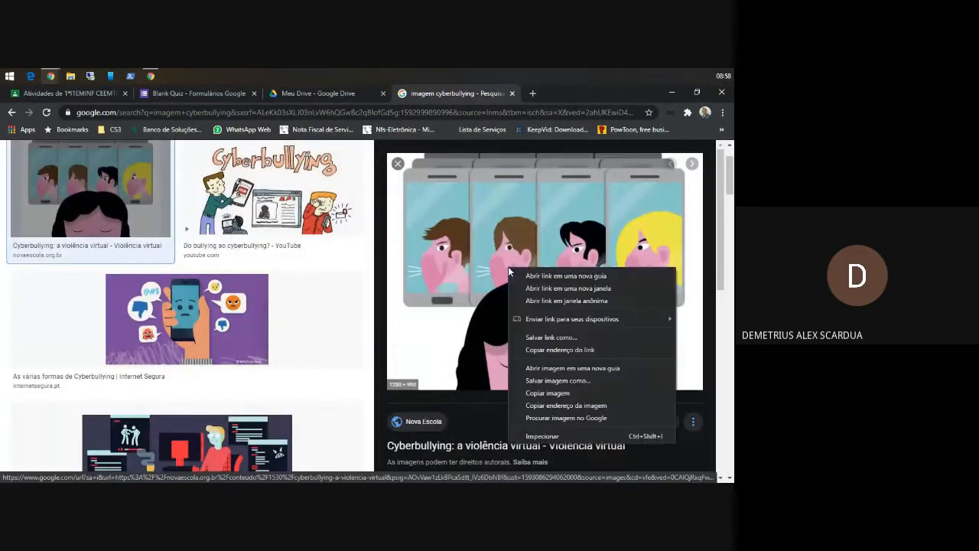
pyautogui.click(580, 405)
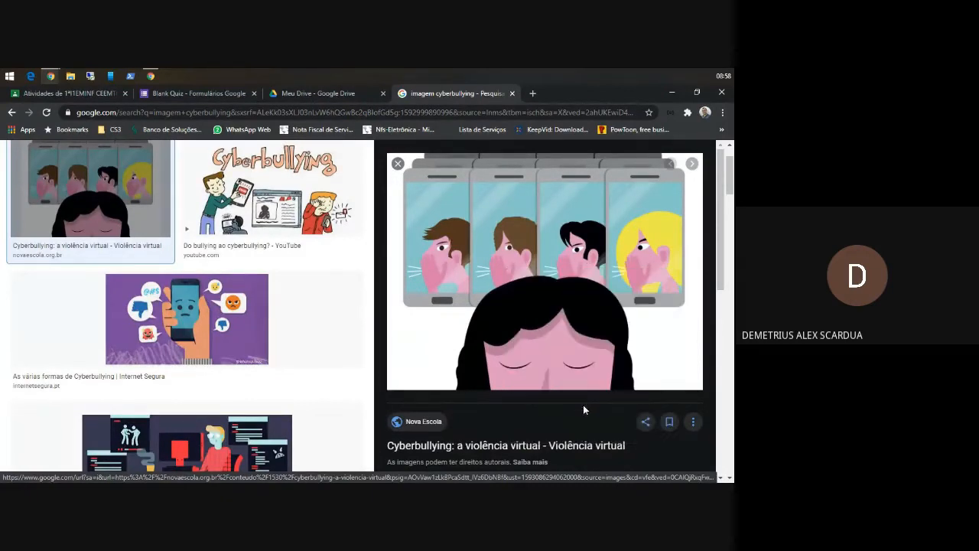
pyautogui.click(189, 95)
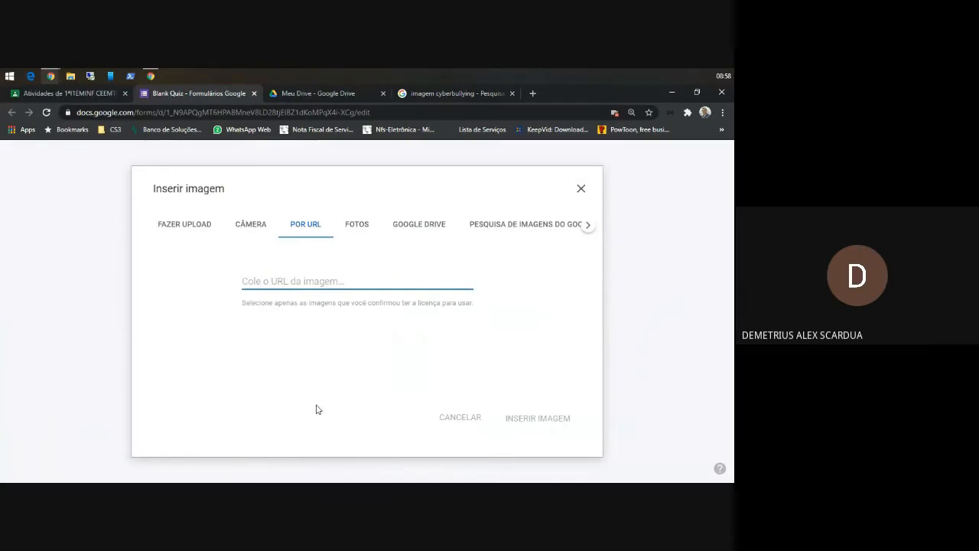
pyautogui.hotkey('ctrl', 'v')
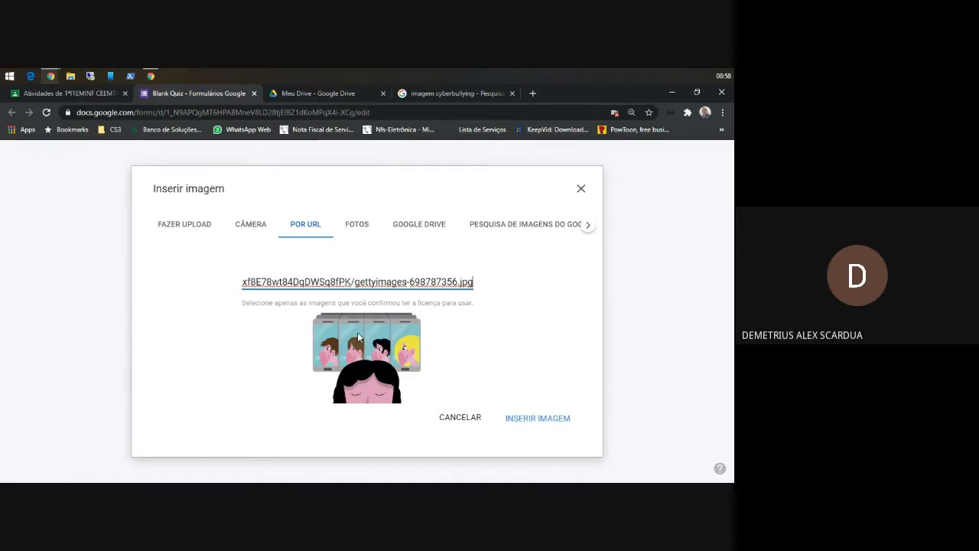
pyautogui.click(477, 288)
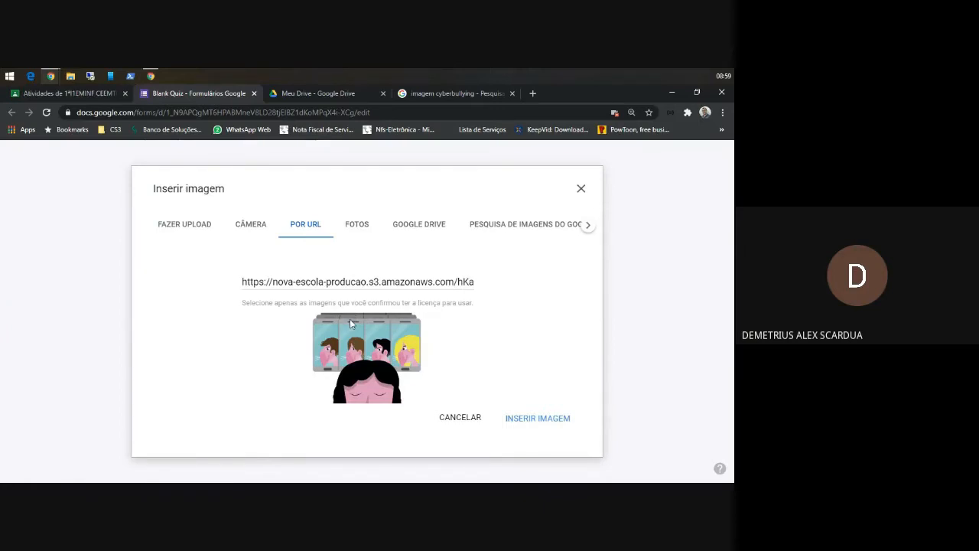
# Look through the Fotos, Google Drive and Google image search sources for inserting an image.
pyautogui.click(357, 229)
pyautogui.click(419, 227)
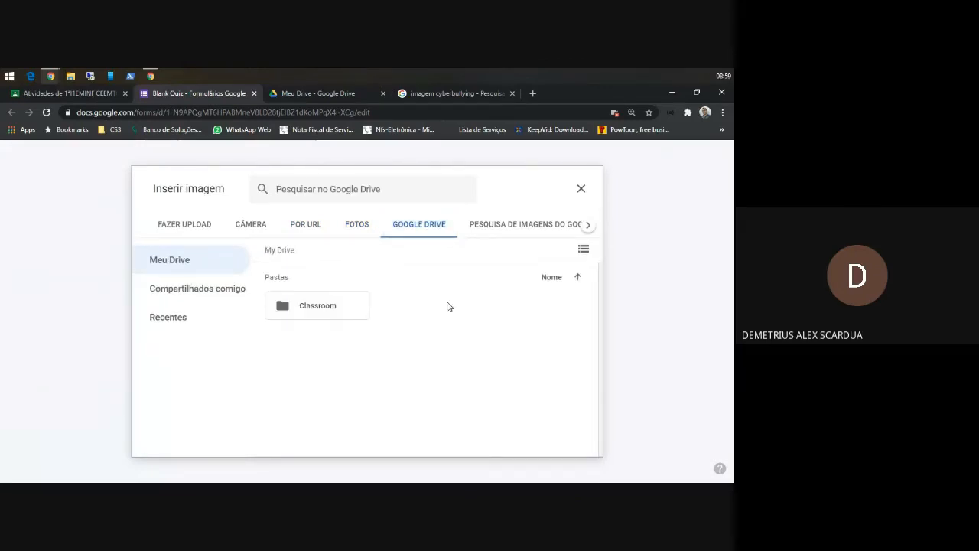
pyautogui.click(490, 226)
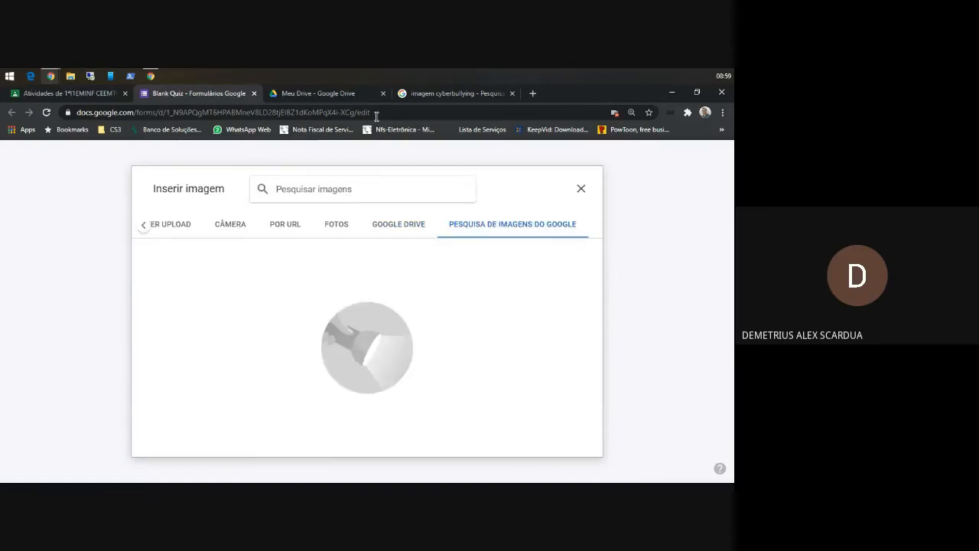
# Reuse the browser search text "imagem cyberbullying" in the form's Google image search and look through the pictures offered.
pyautogui.click(455, 93)
pyautogui.scroll(2, 224, 256)
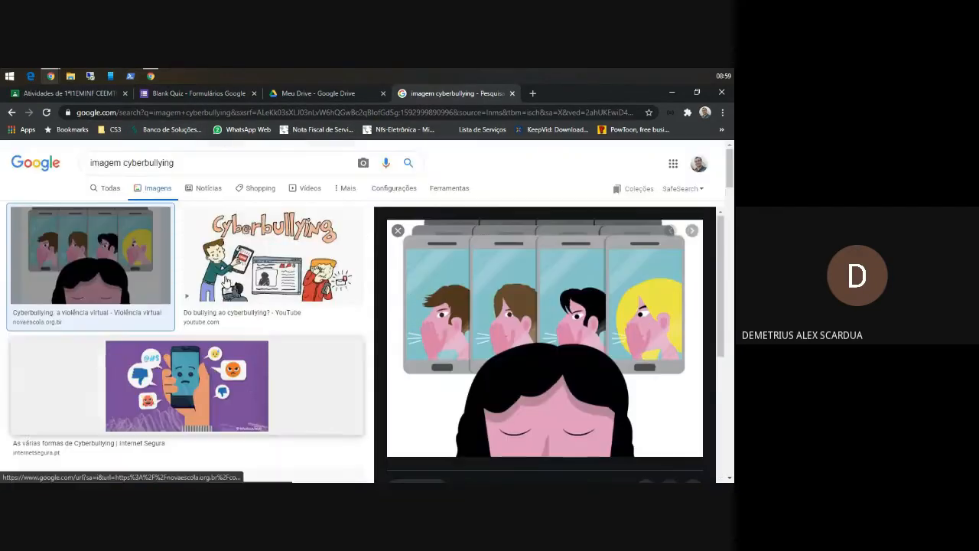
pyautogui.moveTo(183, 163); pyautogui.dragTo(35, 163)
pyautogui.hotkey('ctrl', 'c')
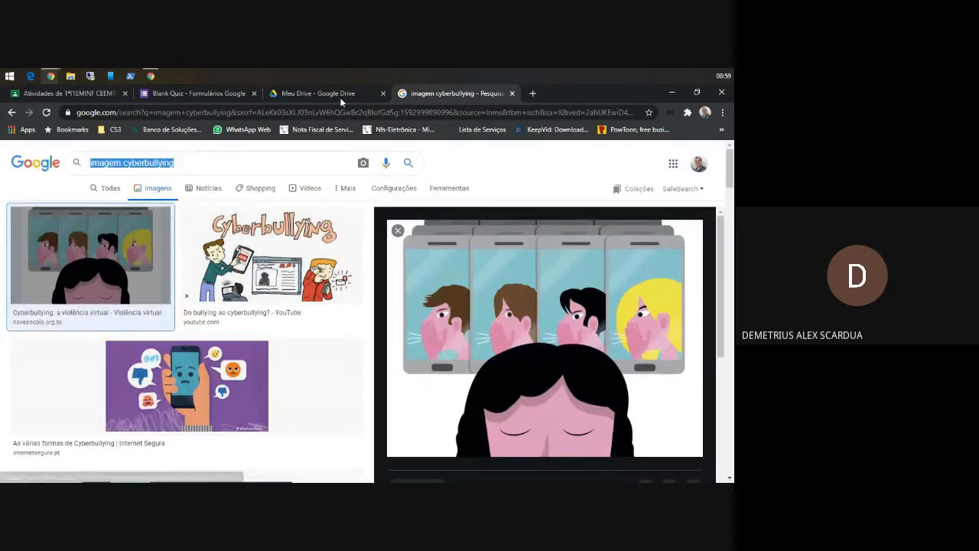
pyautogui.click(199, 94)
pyautogui.click(374, 197)
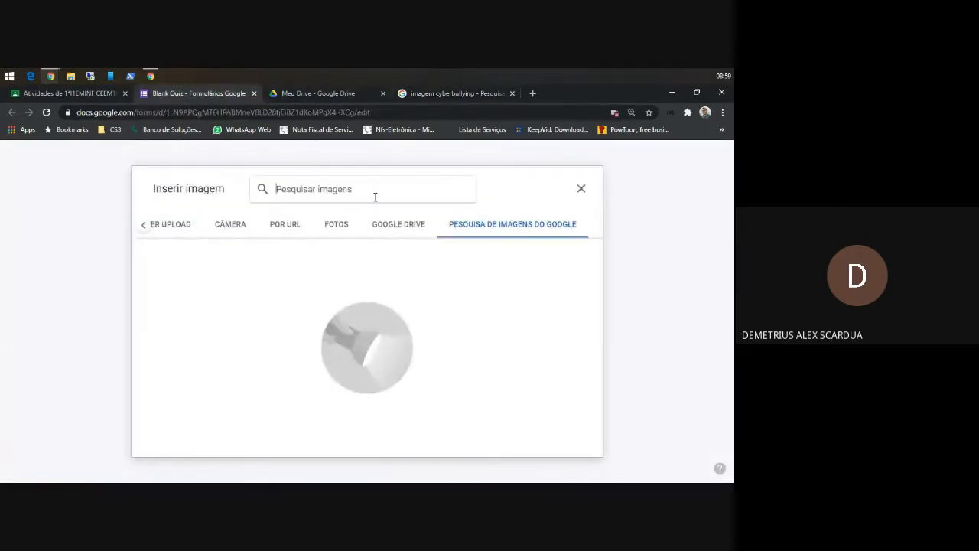
pyautogui.hotkey('ctrl', 'v')
pyautogui.press('Return')
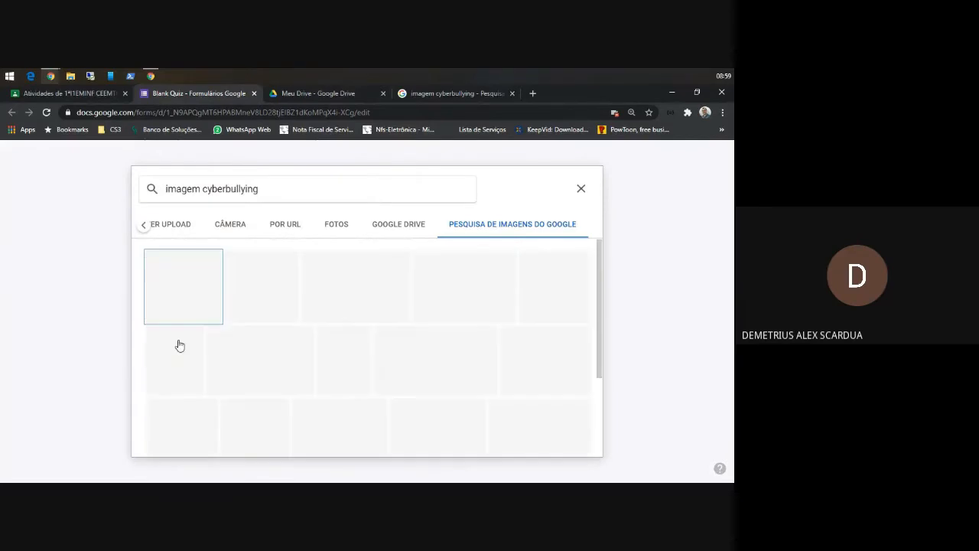
pyautogui.scroll(-3, 479, 387)
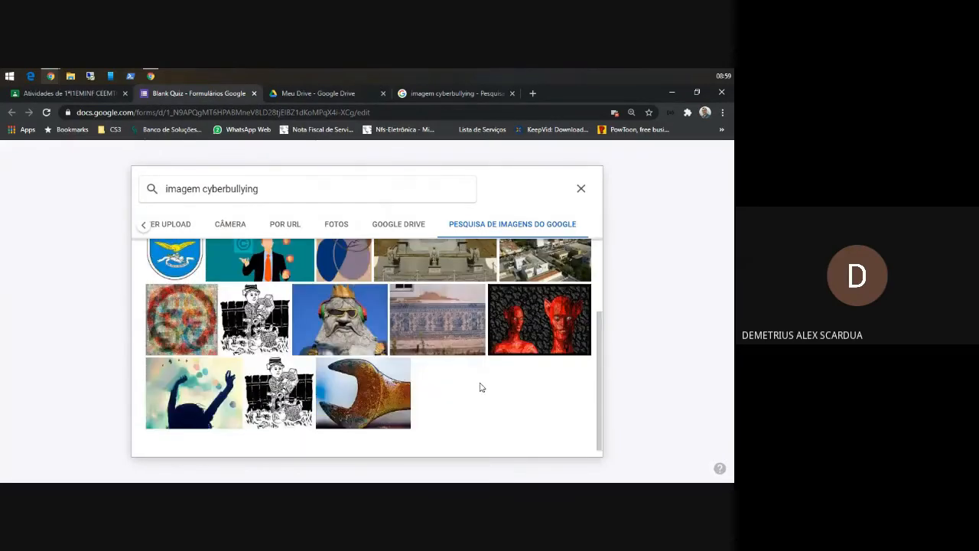
pyautogui.scroll(5, 481, 387)
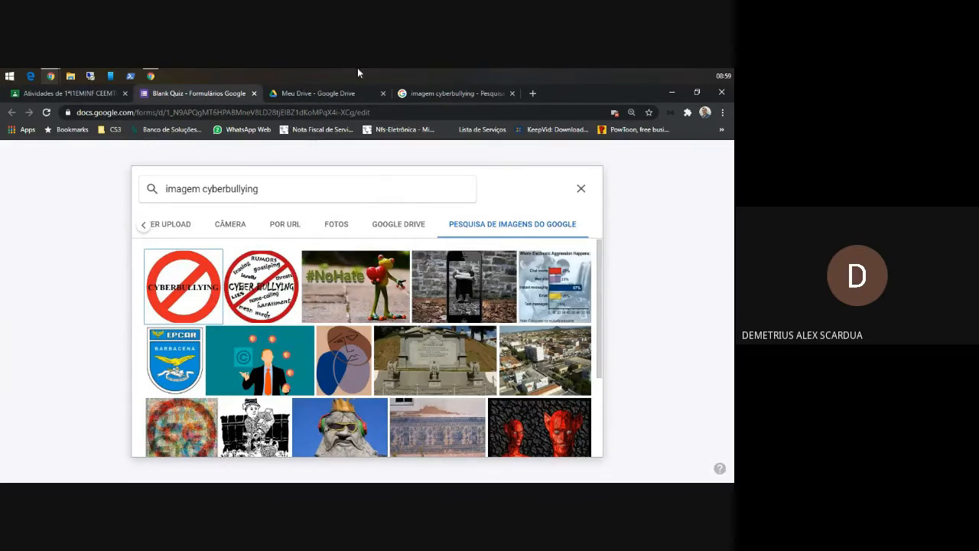
# Save the Nova Escola cyberbullying picture from the Google results to the Desktop as gettyimages-698787356.jpg.
pyautogui.click(457, 92)
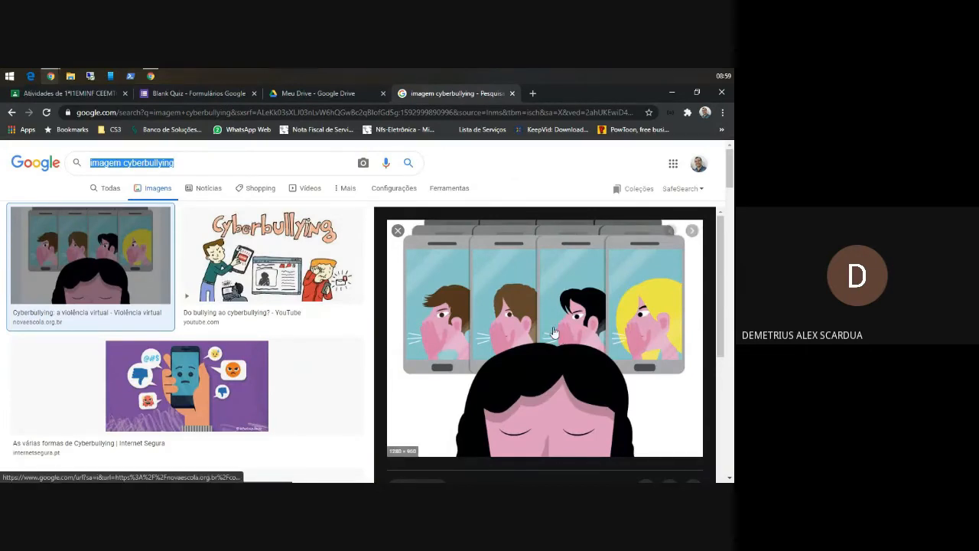
pyautogui.scroll(-1, 555, 333)
pyautogui.scroll(1, 554, 333)
pyautogui.scroll(-1, 543, 332)
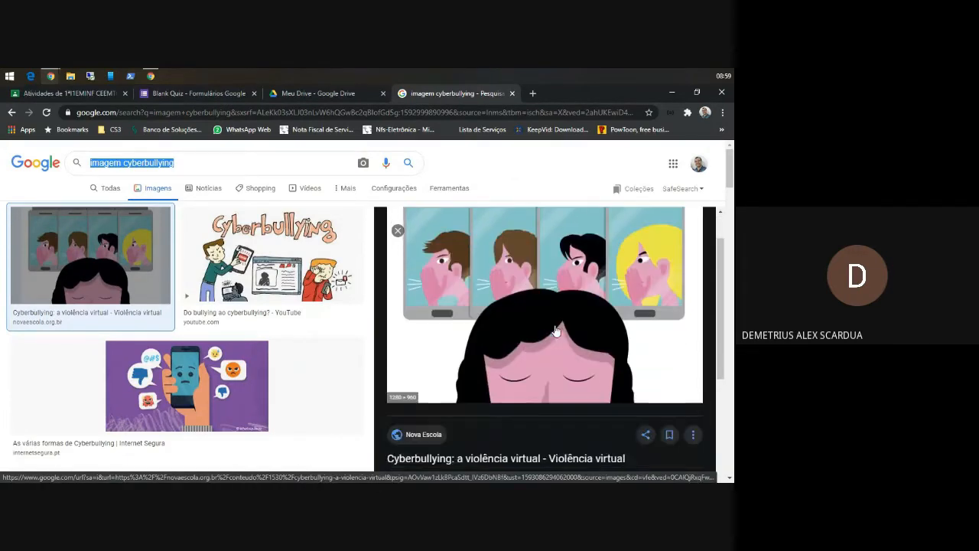
pyautogui.rightClick(543, 310)
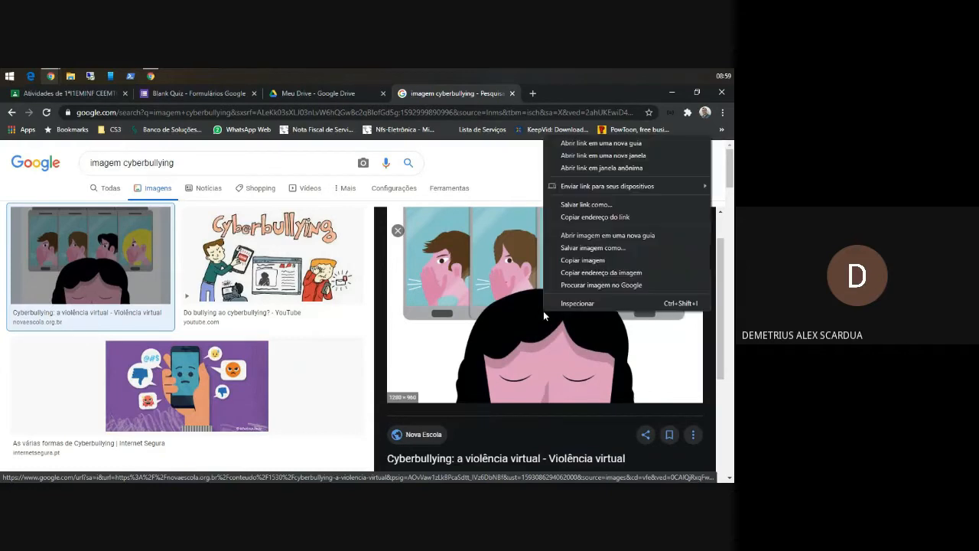
pyautogui.click(624, 249)
pyautogui.click(43, 169)
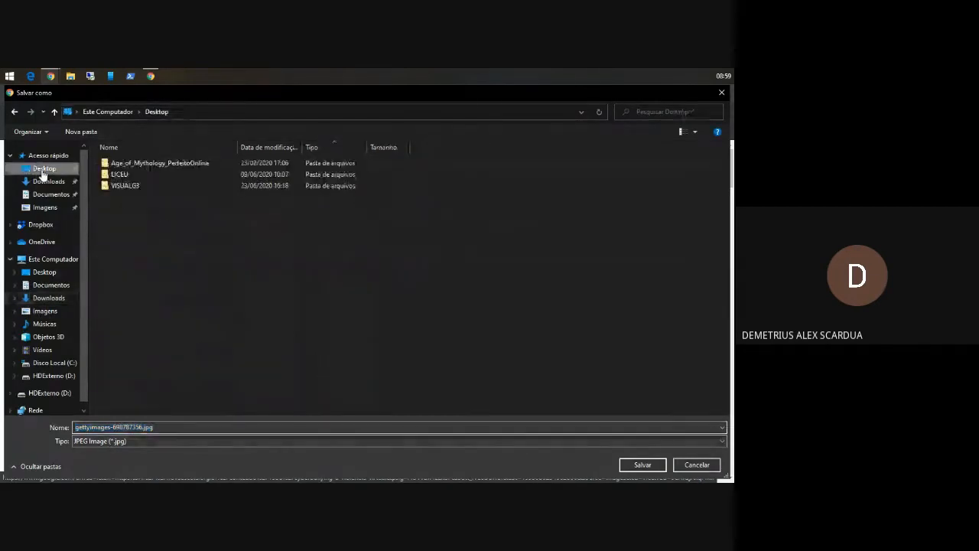
pyautogui.click(642, 465)
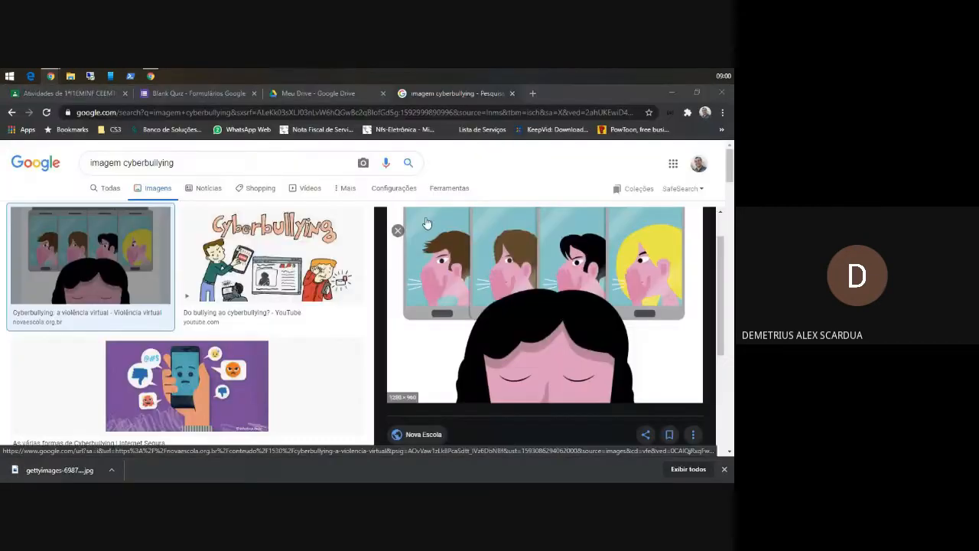
# Upload gettyimages-698787356.jpg from the Desktop into the form and align the inserted image to the centre.
pyautogui.click(174, 94)
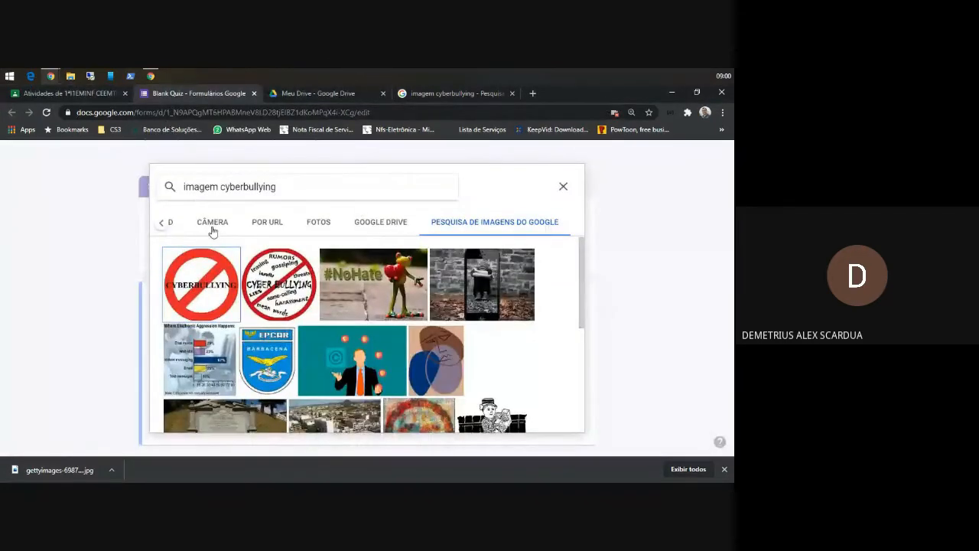
pyautogui.click(161, 223)
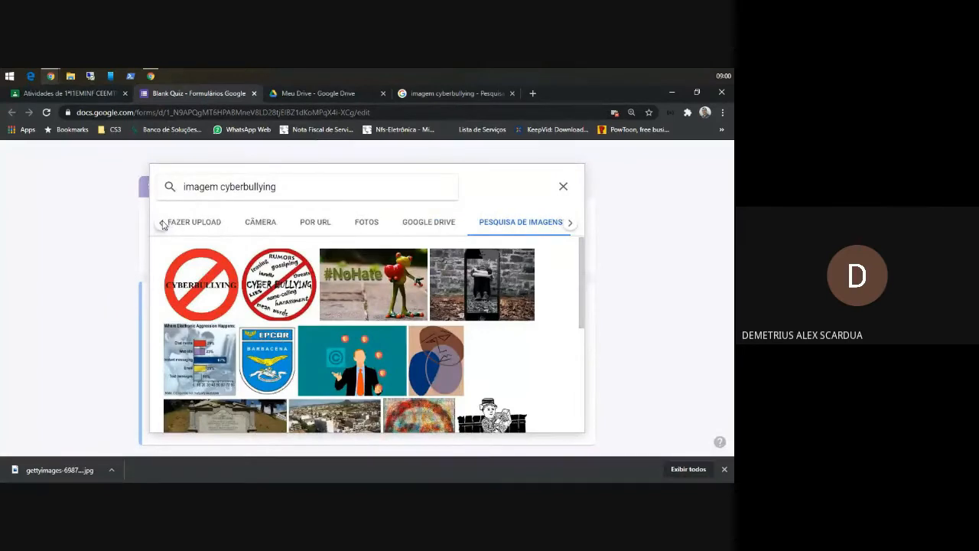
pyautogui.click(192, 222)
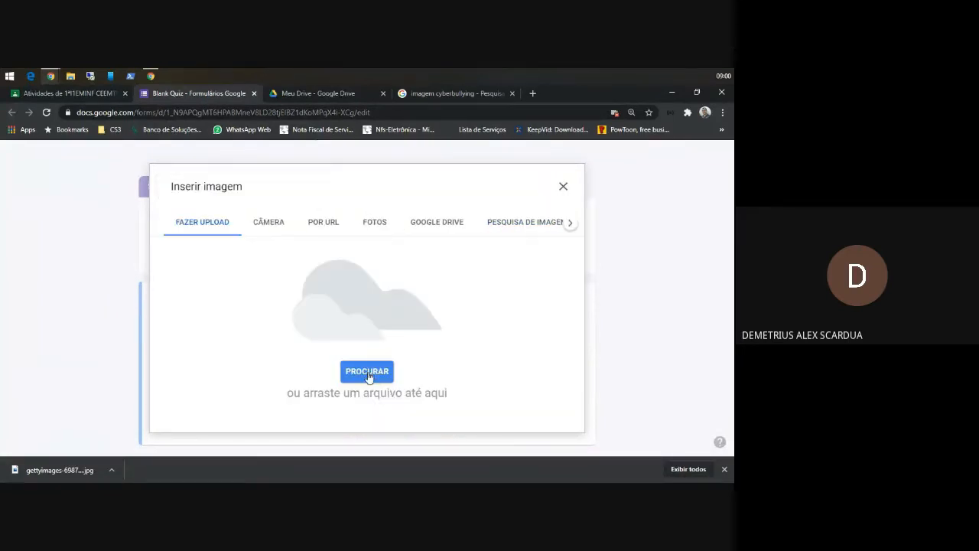
pyautogui.click(372, 377)
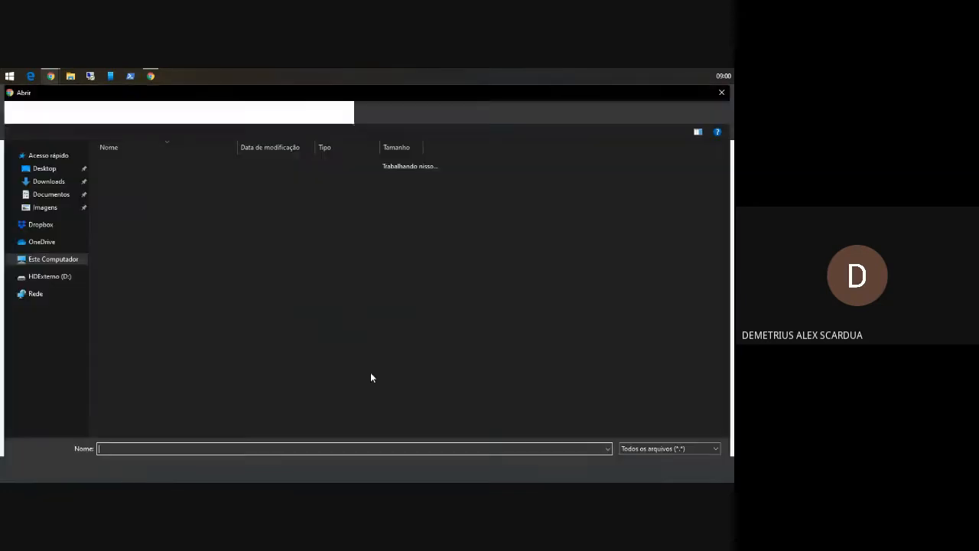
pyautogui.click(69, 168)
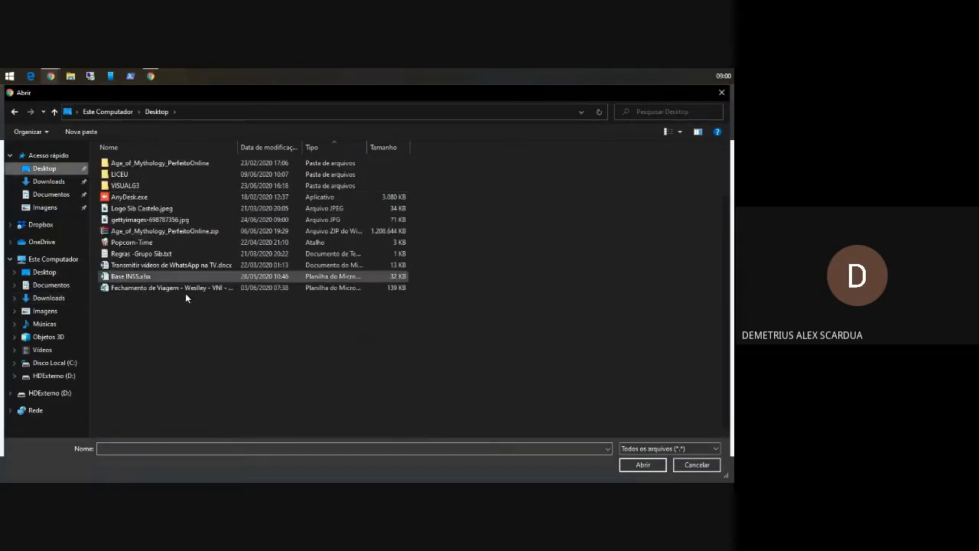
pyautogui.doubleClick(130, 220)
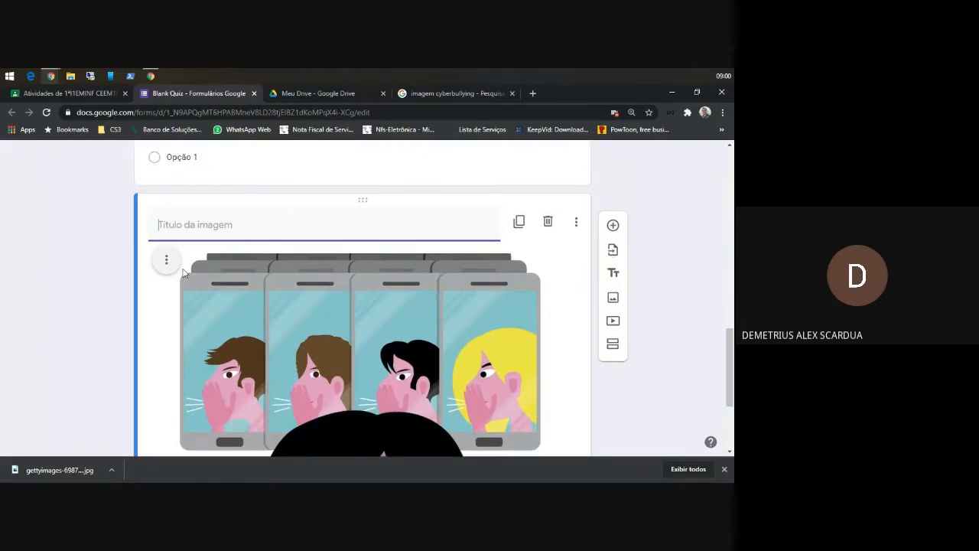
pyautogui.click(166, 262)
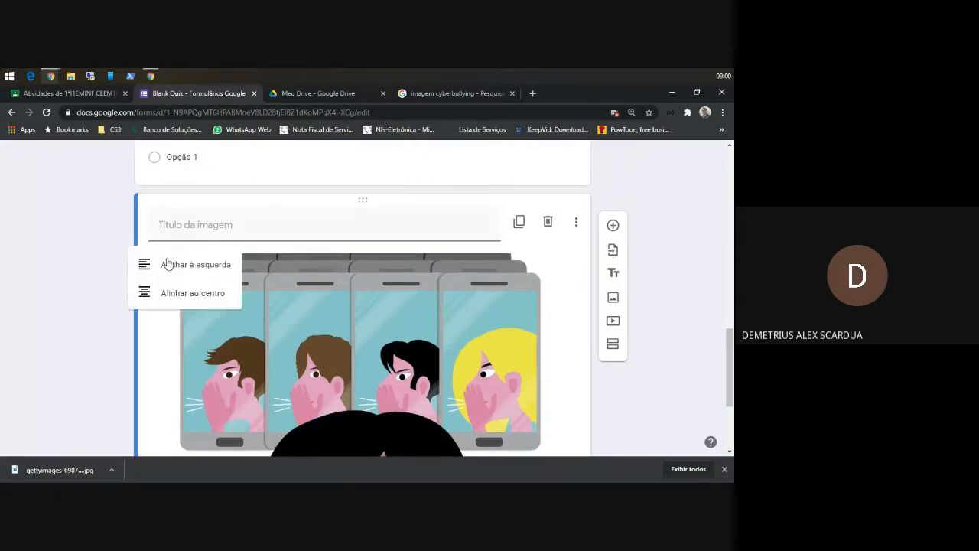
pyautogui.click(133, 295)
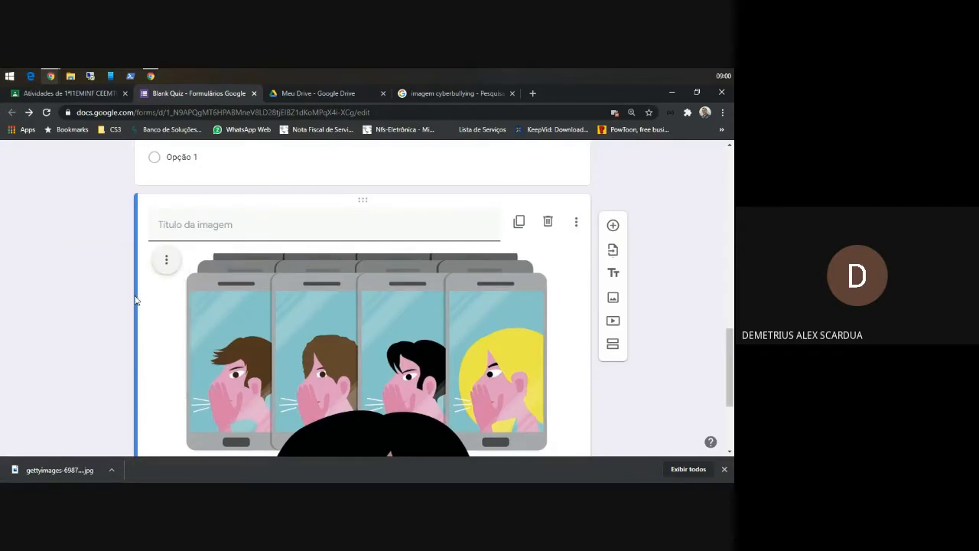
pyautogui.click(166, 259)
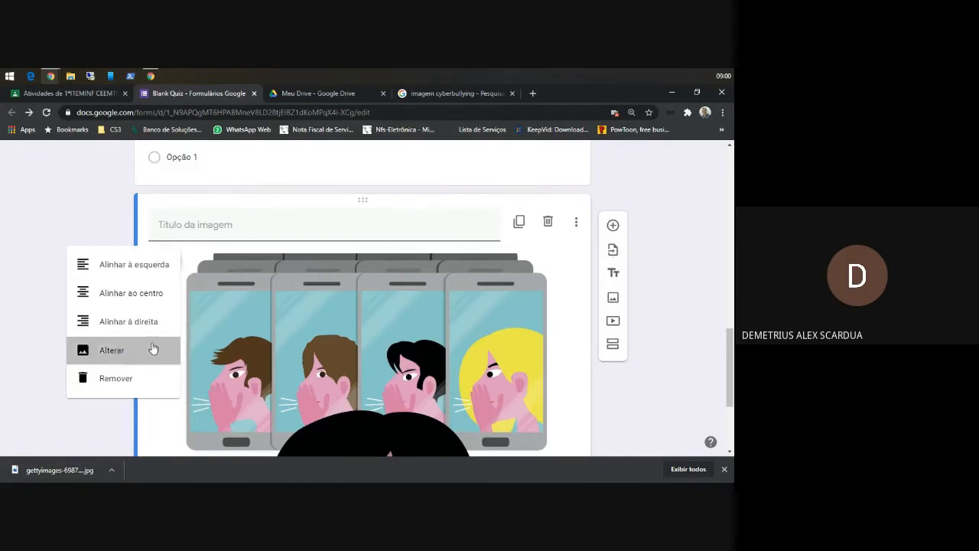
pyautogui.click(152, 350)
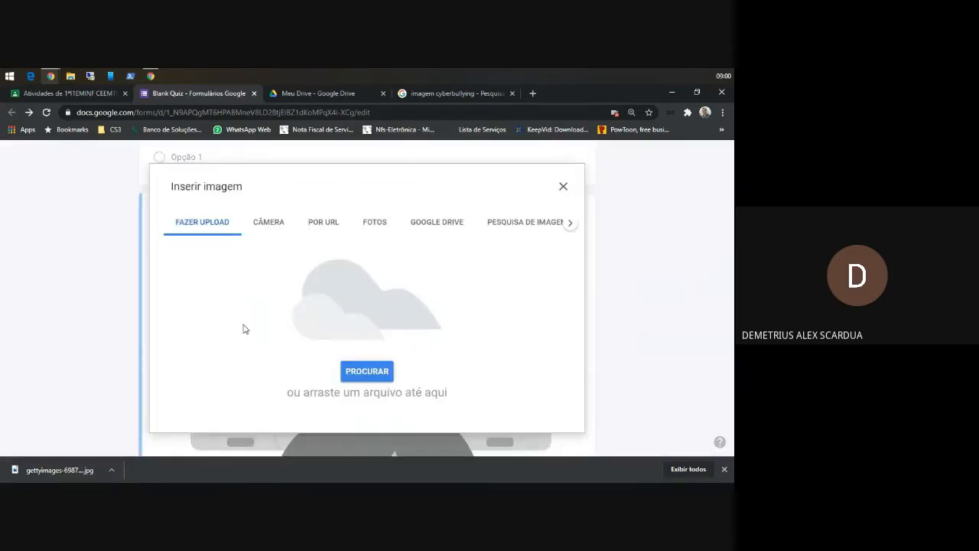
pyautogui.click(564, 187)
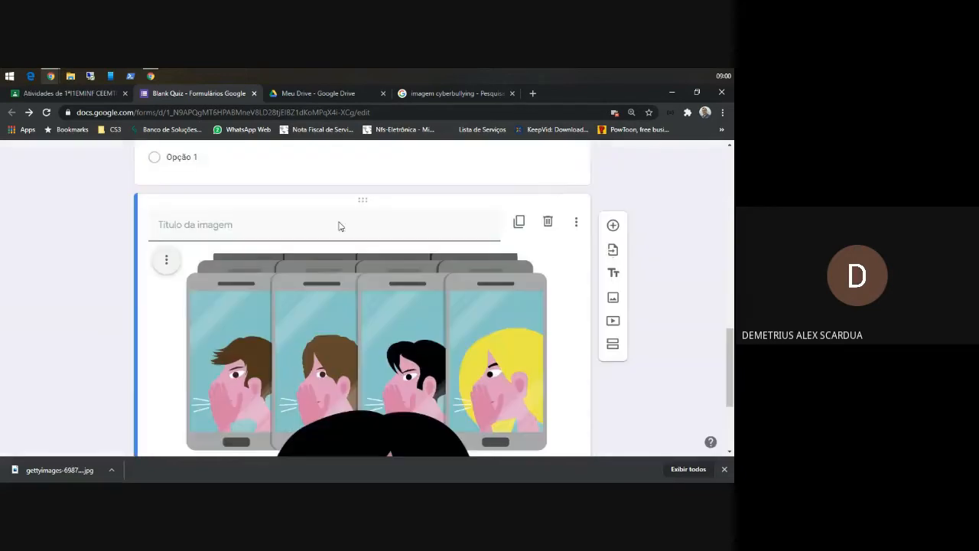
pyautogui.click(164, 262)
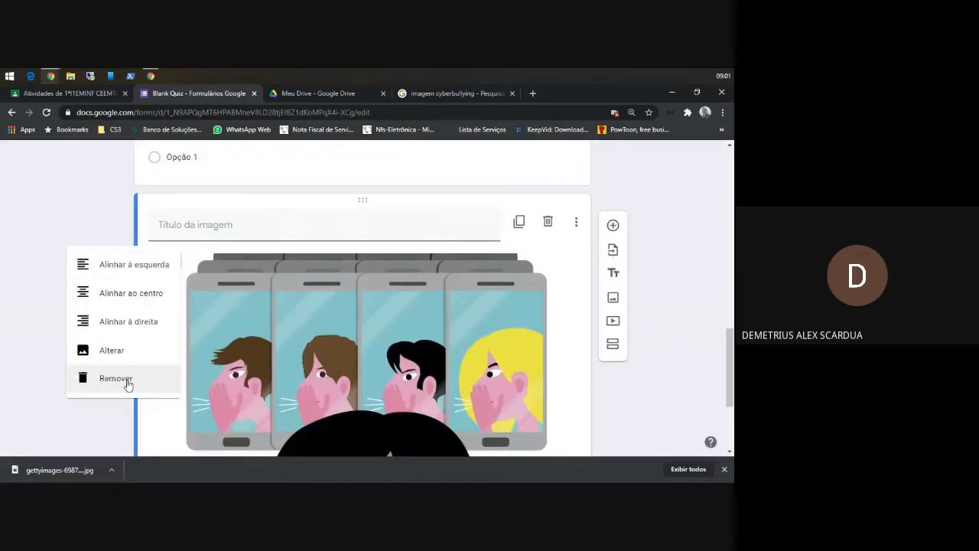
pyautogui.click(454, 318)
# Shrink the inserted image proportionally to about 70% of its width.
pyautogui.click(383, 337)
pyautogui.scroll(-3, 383, 336)
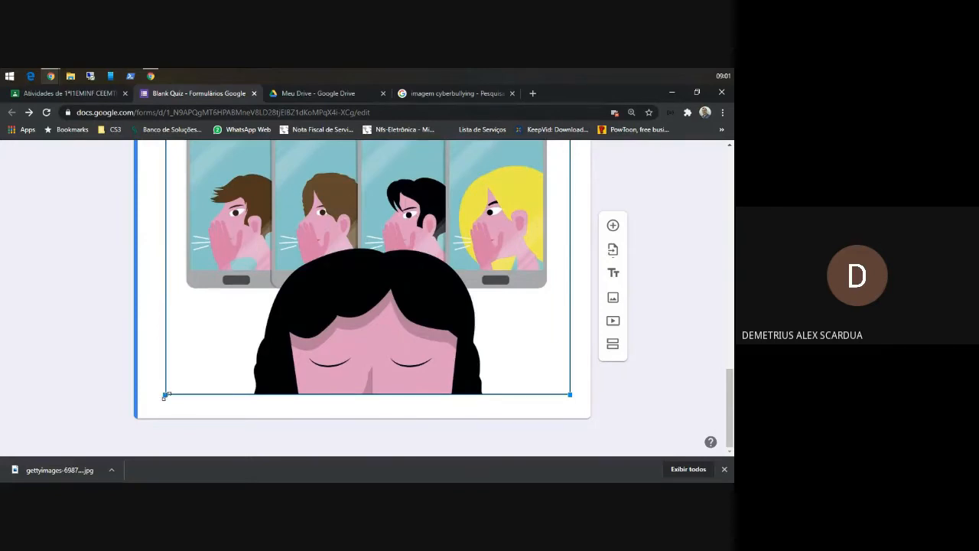
pyautogui.moveTo(164, 395); pyautogui.dragTo(281, 156)
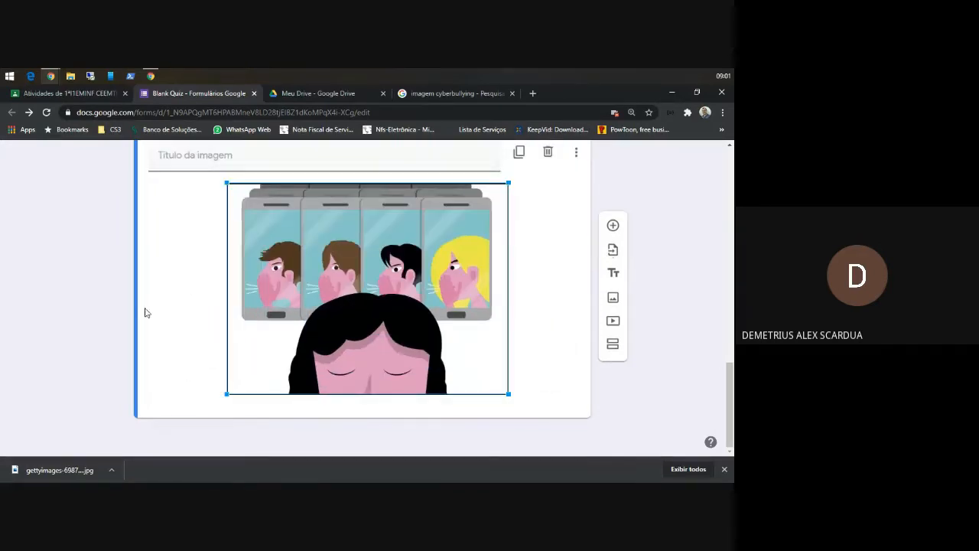
# Title the image "Com base na tirinha abaixo, reflita e responda os seguintes questionamentos:".
pyautogui.scroll(1, 164, 317)
pyautogui.click(226, 209)
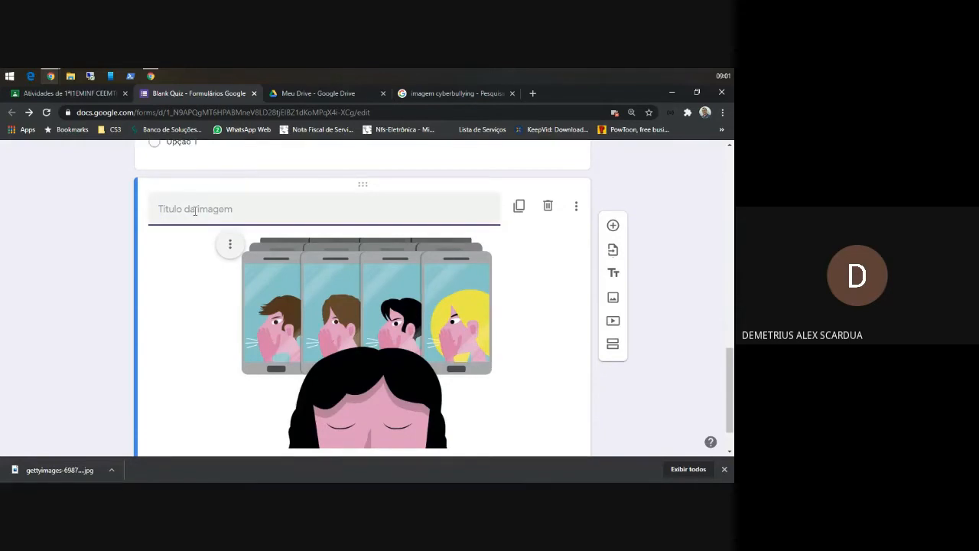
pyautogui.write('Com base na tirinha abaixo, reflita e responda os seguintes questionamentos:')
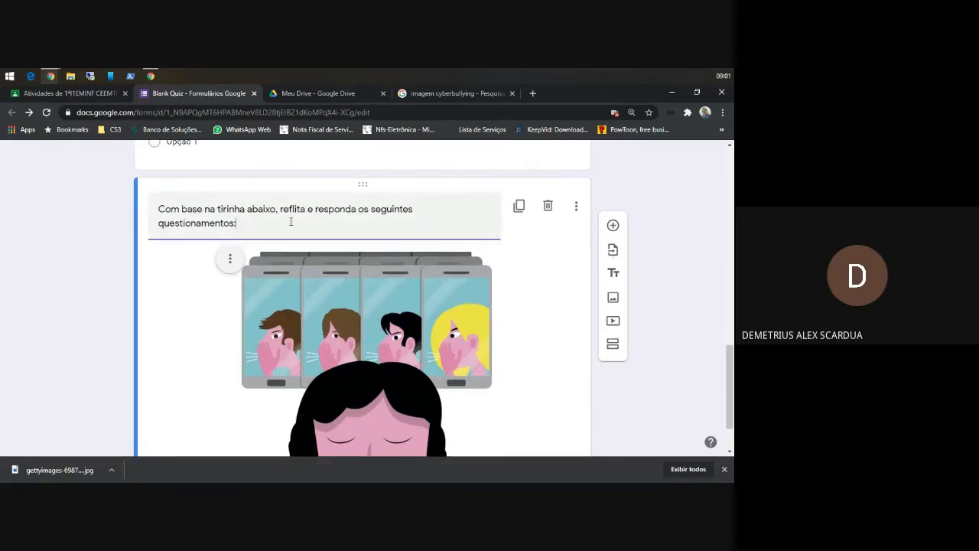
# Move the empty question in the Exercícios section below the titled image.
pyautogui.scroll(-2, 351, 223)
pyautogui.scroll(5, 533, 271)
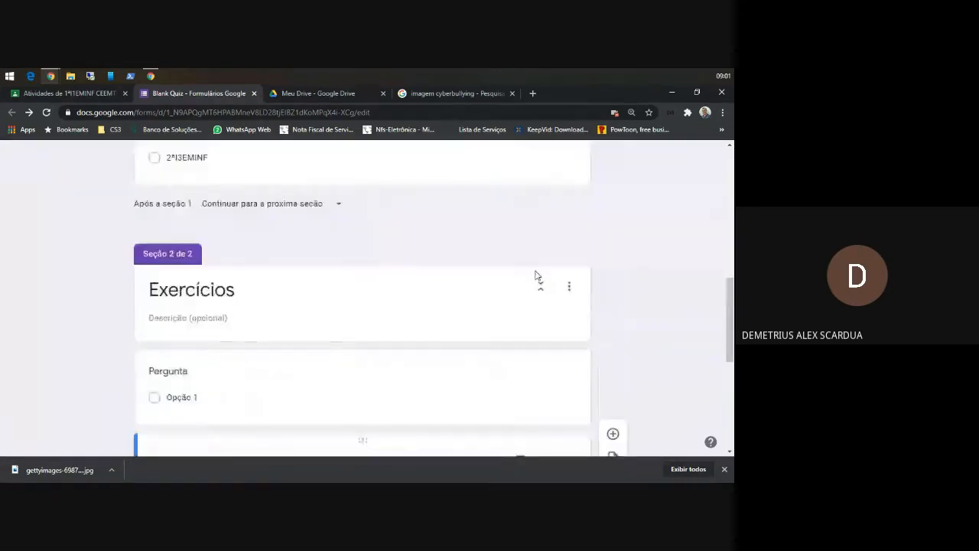
pyautogui.scroll(-1, 538, 275)
pyautogui.scroll(-1, 538, 276)
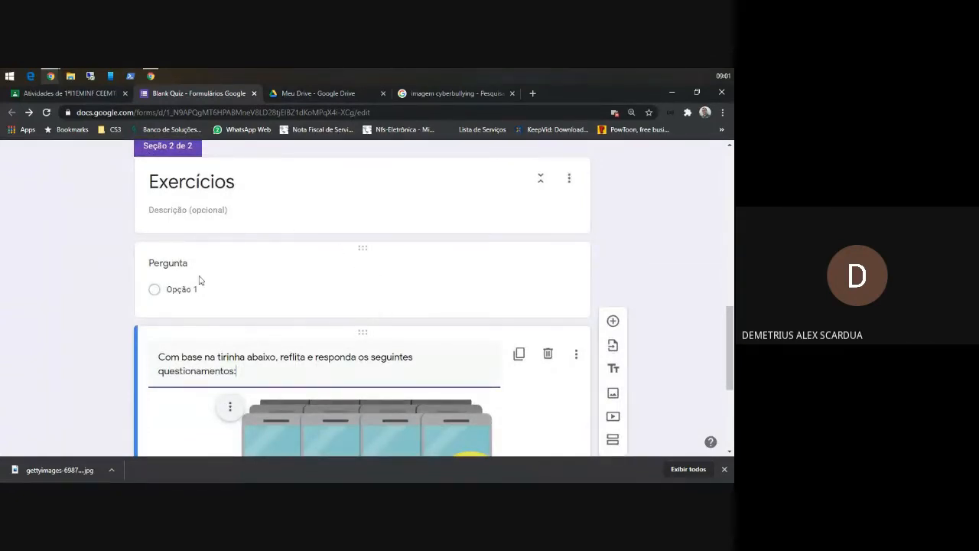
pyautogui.scroll(-4, 200, 281)
pyautogui.scroll(5, 325, 282)
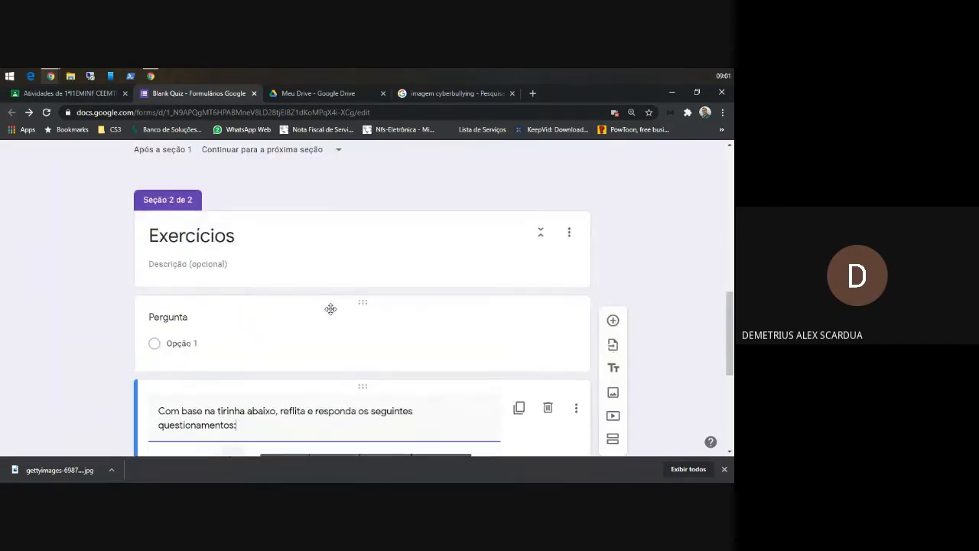
pyautogui.click(329, 308)
pyautogui.scroll(-1, 413, 324)
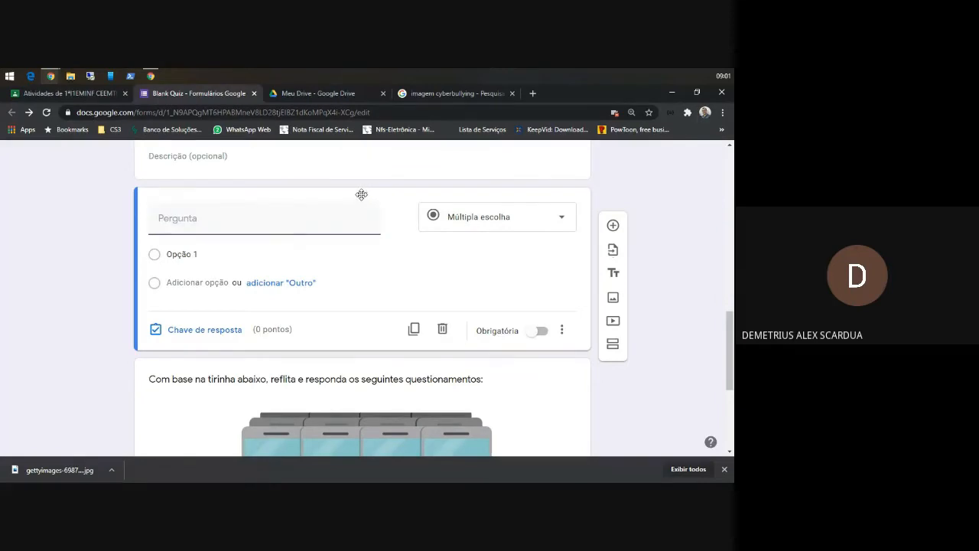
pyautogui.moveTo(361, 195); pyautogui.dragTo(366, 263)
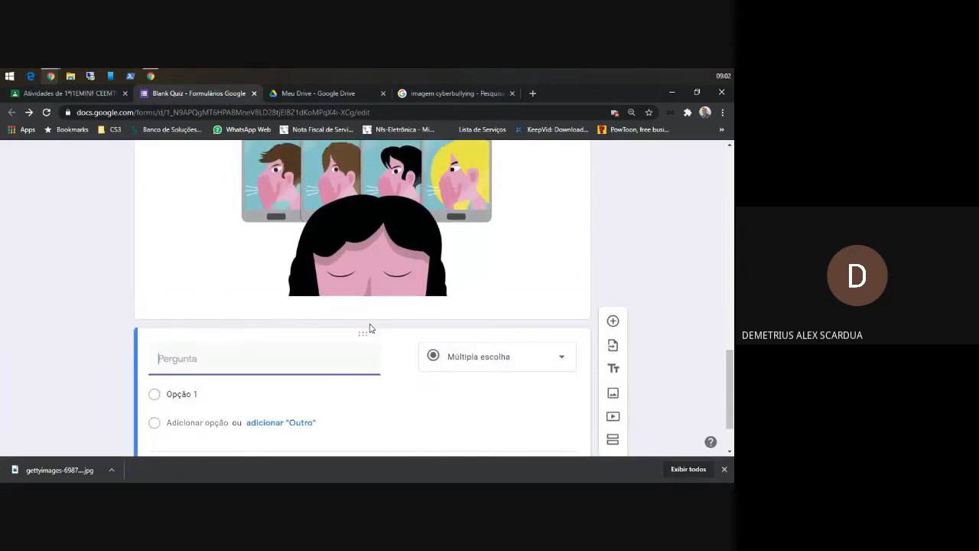
# Word the moved question "Você sabe o que é Cyberbullying?" and give it only the suggested options Sim and Não.
pyautogui.scroll(5, 371, 328)
pyautogui.scroll(-7, 371, 328)
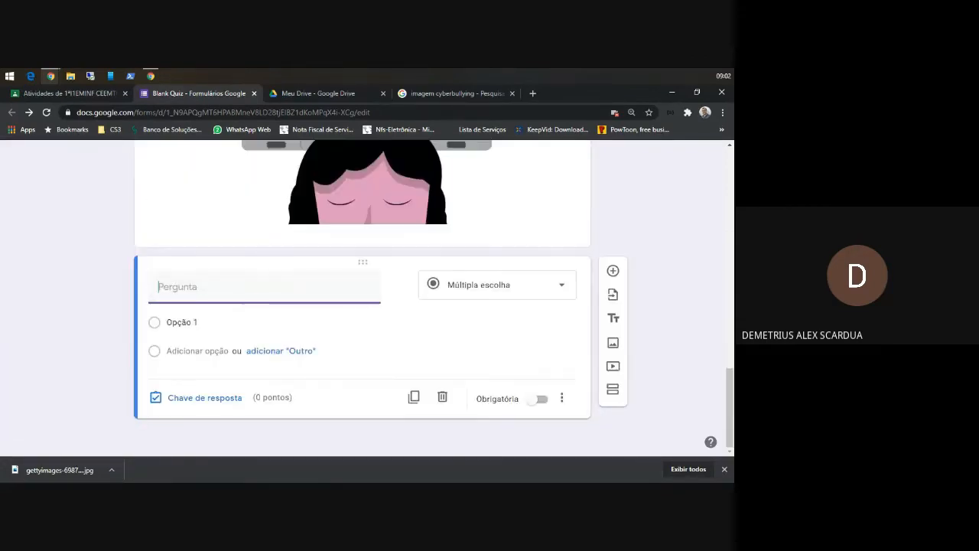
pyautogui.write('Voc')
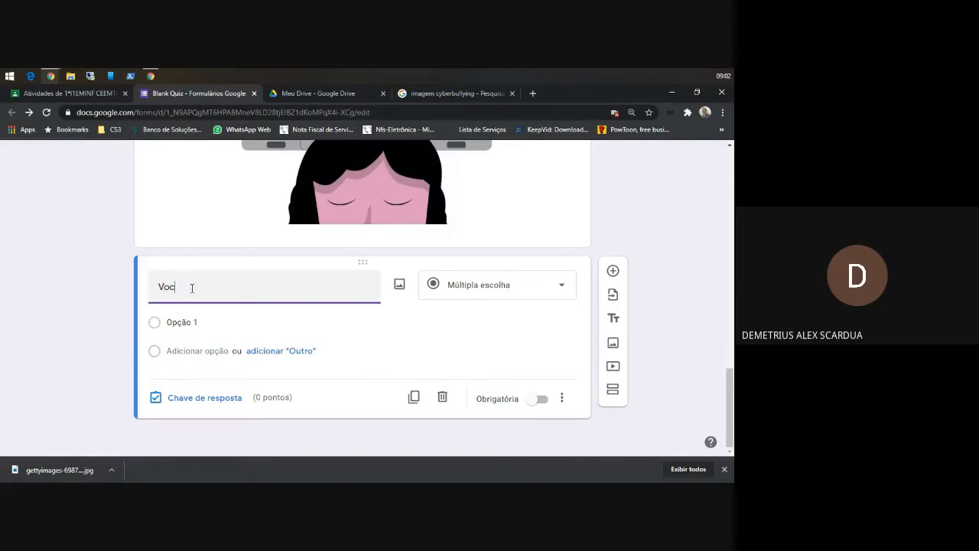
pyautogui.write('ê sabe o que é Cyb')
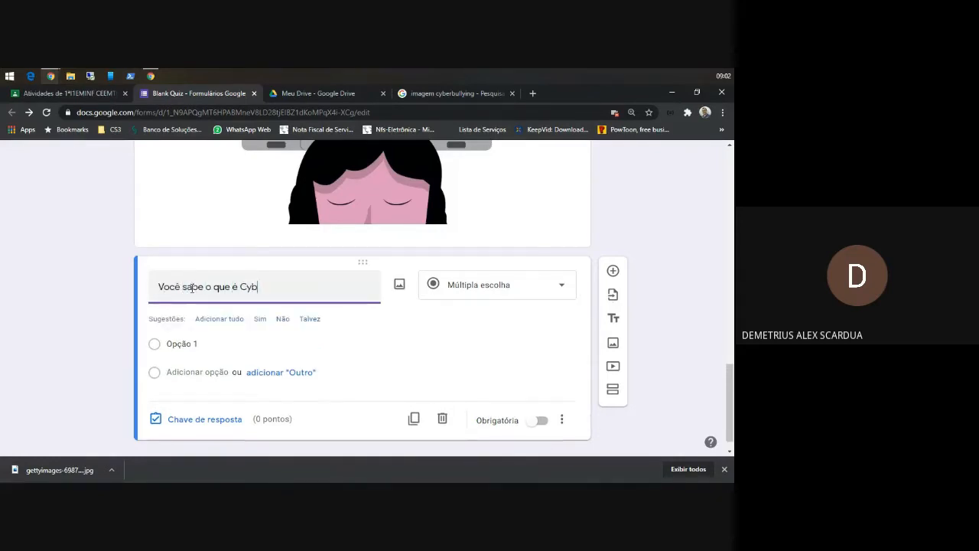
pyautogui.write('er')
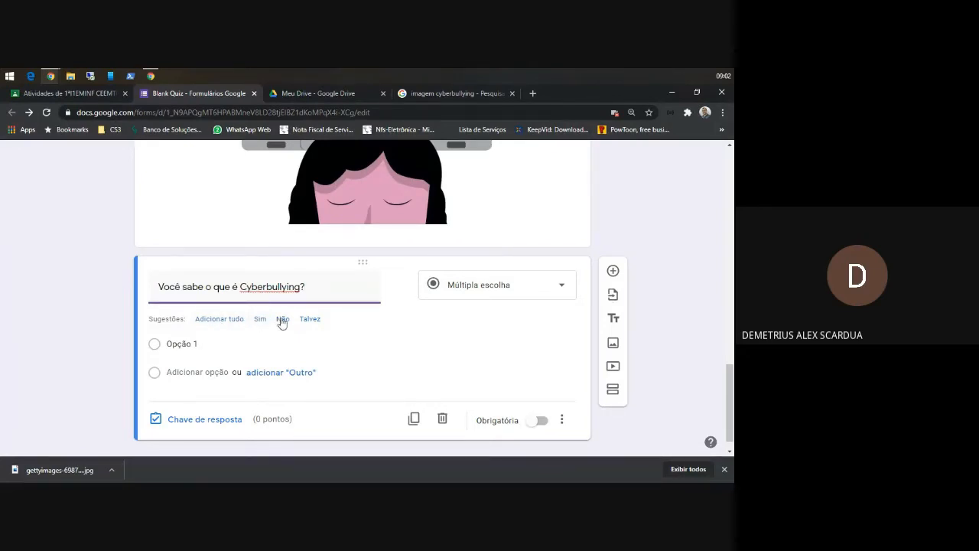
pyautogui.click(218, 319)
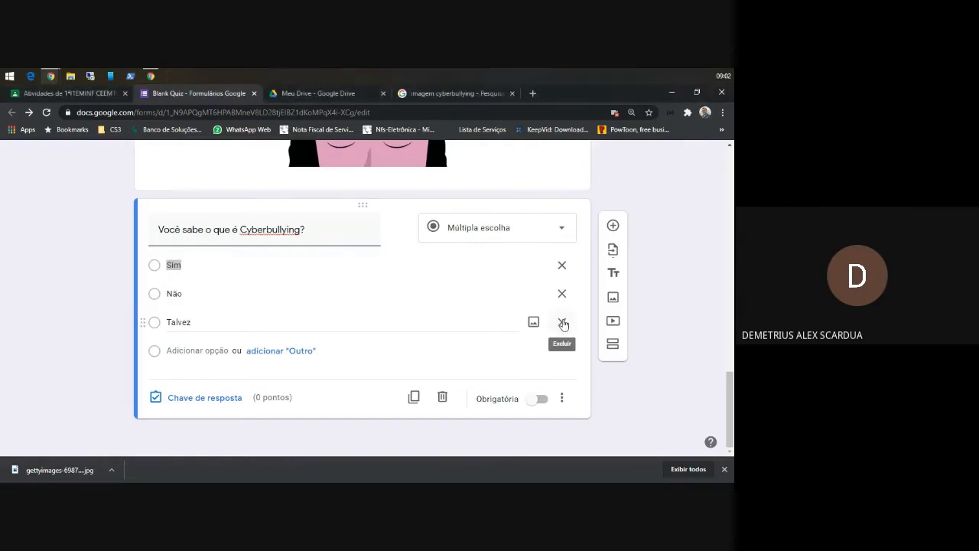
pyautogui.click(563, 323)
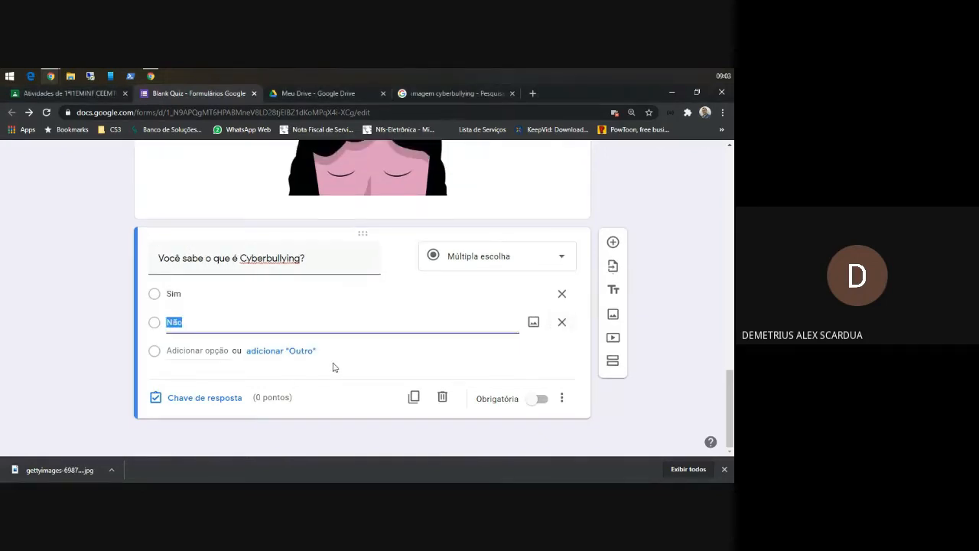
# Open the video selection and view its YouTube search and URL options.
pyautogui.scroll(3, 333, 367)
pyautogui.scroll(-3, 375, 323)
pyautogui.click(612, 339)
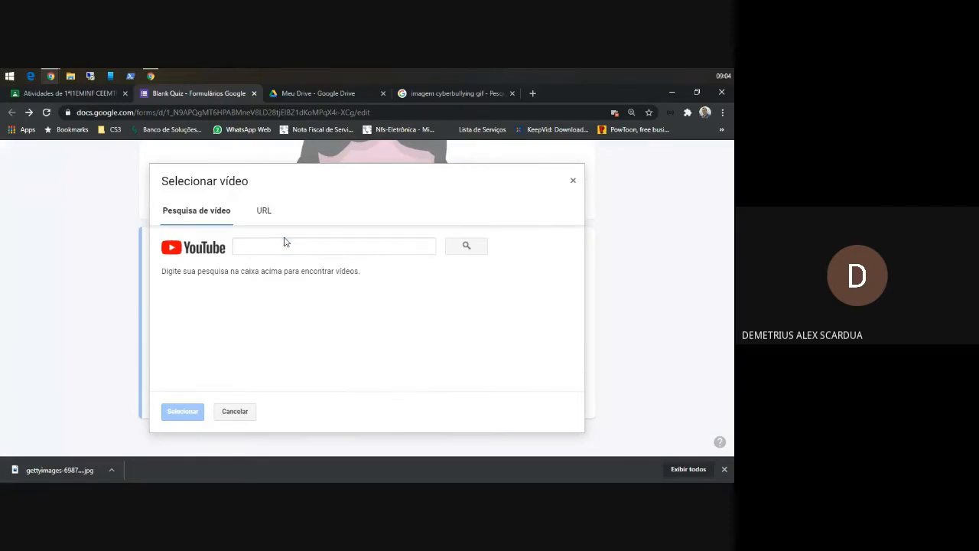
pyautogui.click(250, 247)
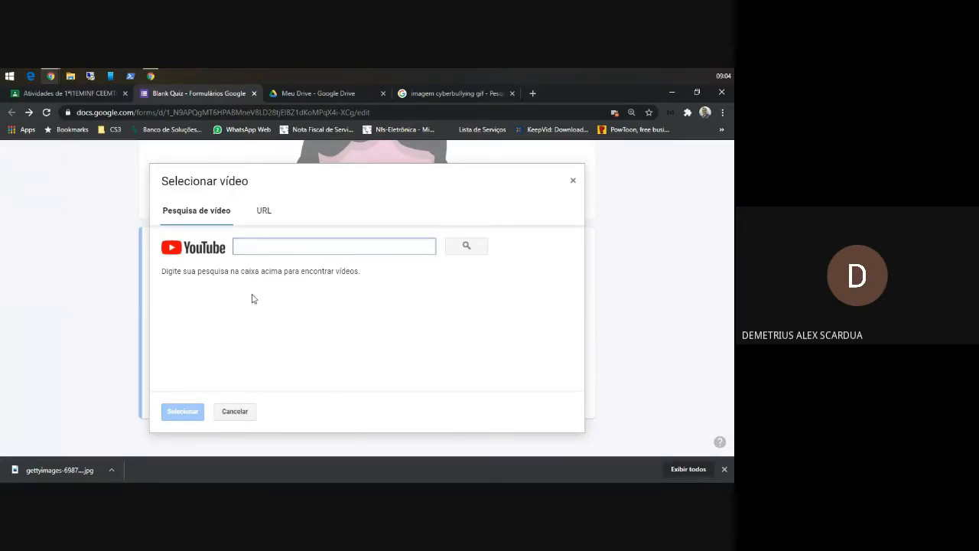
pyautogui.click(263, 211)
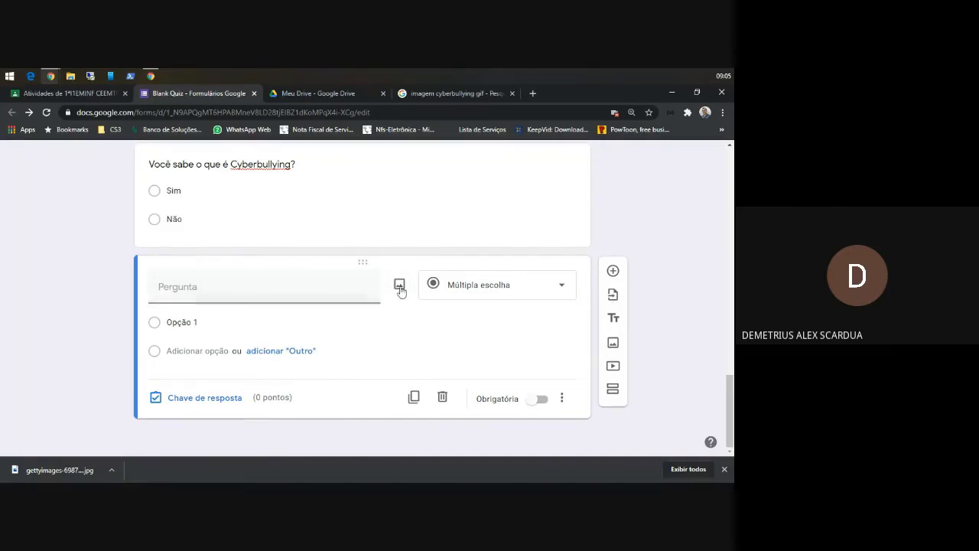
# View the image upload option for the new empty question and close it without inserting anything.
pyautogui.click(399, 286)
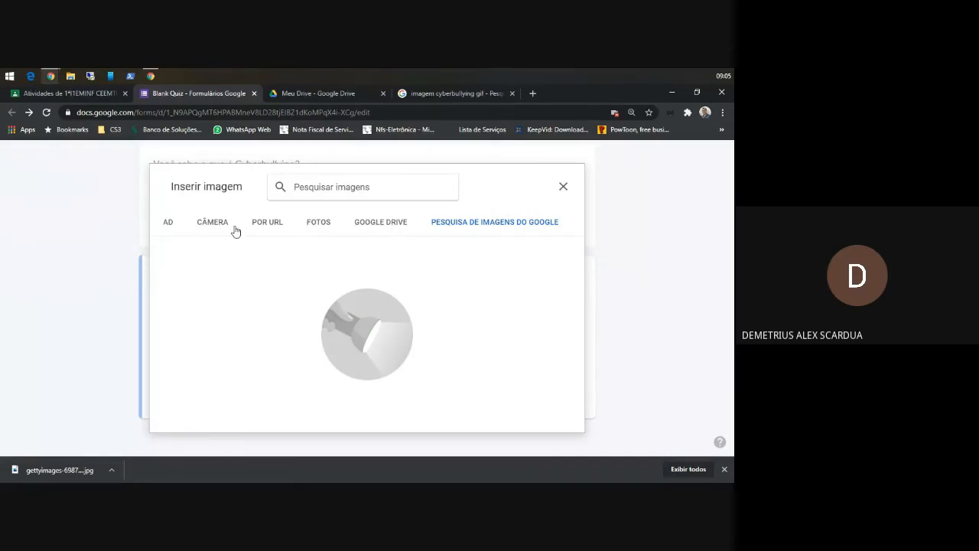
pyautogui.click(170, 222)
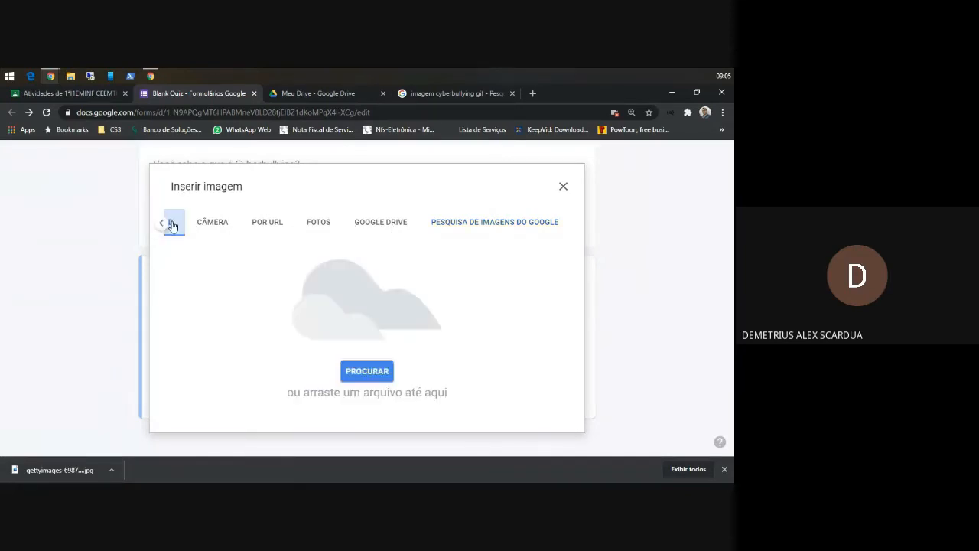
pyautogui.click(563, 187)
# Select the question "Você sabe o que é Cyberbullying?" and search YouTube for "cyberbullying" in the video selection.
pyautogui.scroll(3, 498, 299)
pyautogui.scroll(1, 557, 321)
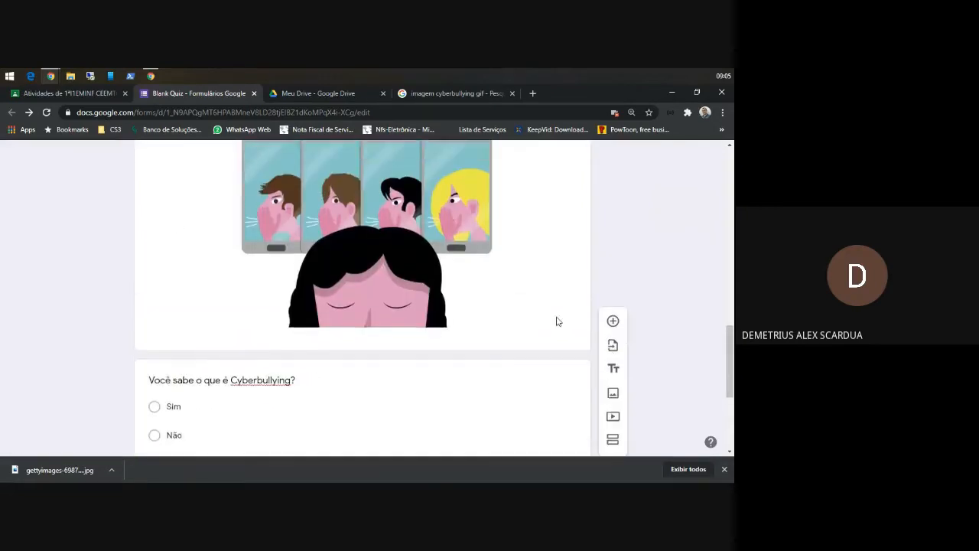
pyautogui.scroll(-2, 568, 310)
pyautogui.click(580, 271)
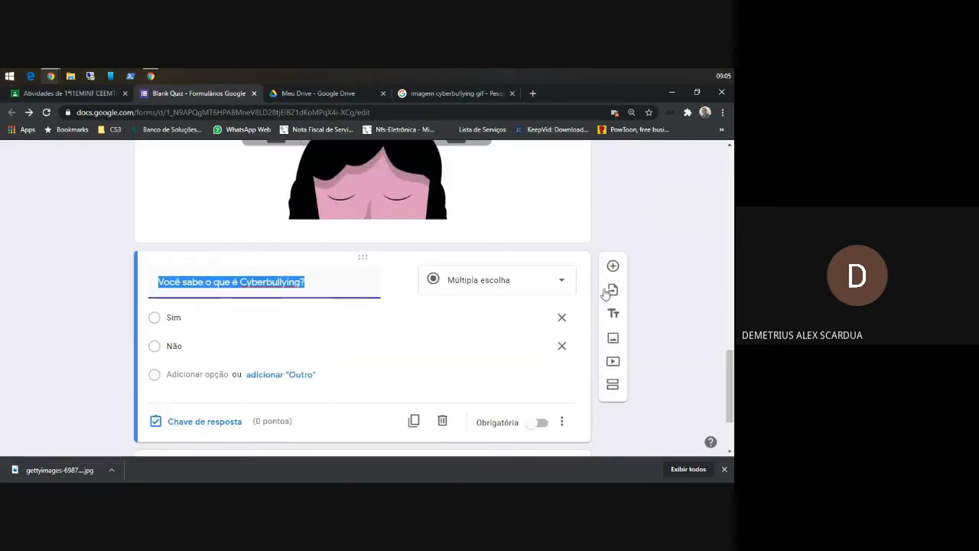
pyautogui.click(613, 363)
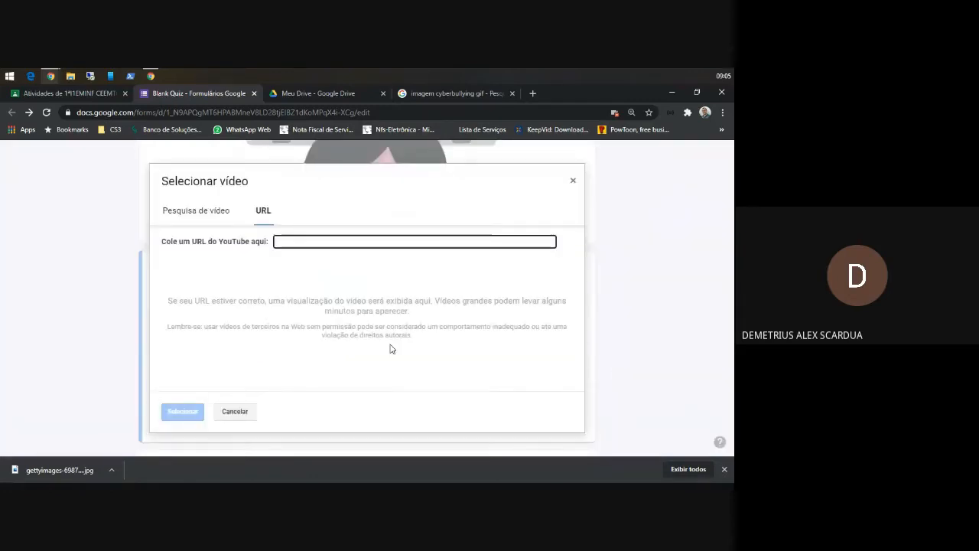
pyautogui.click(194, 214)
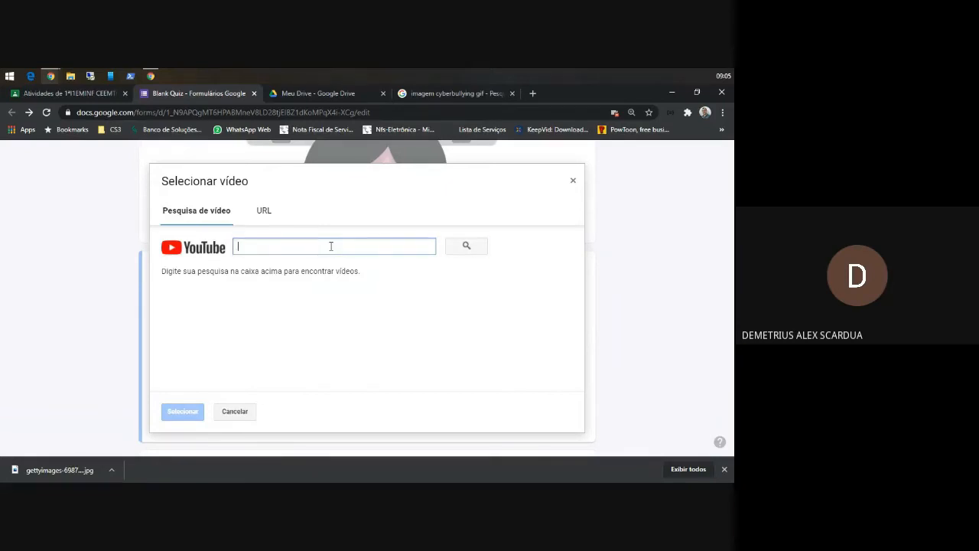
pyautogui.write('cyberbullying')
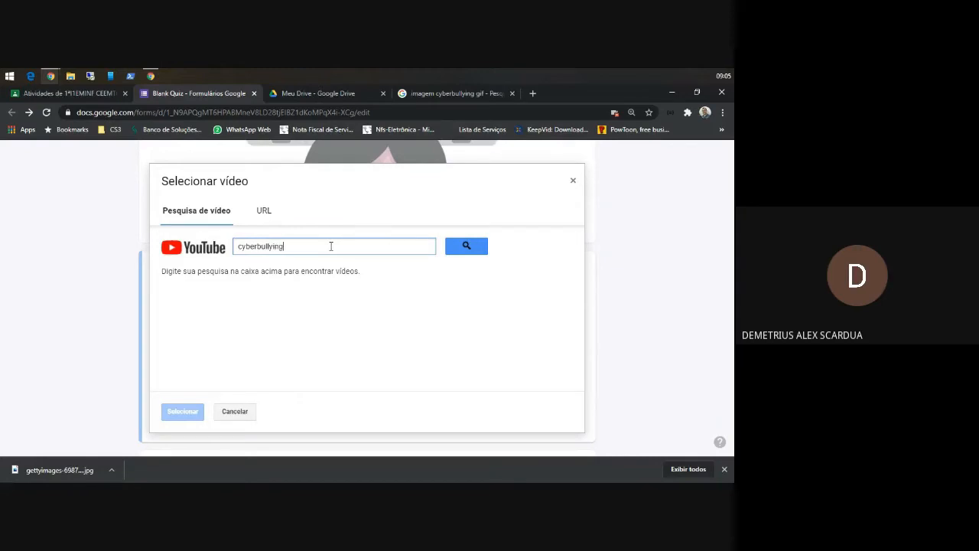
pyautogui.press('Return')
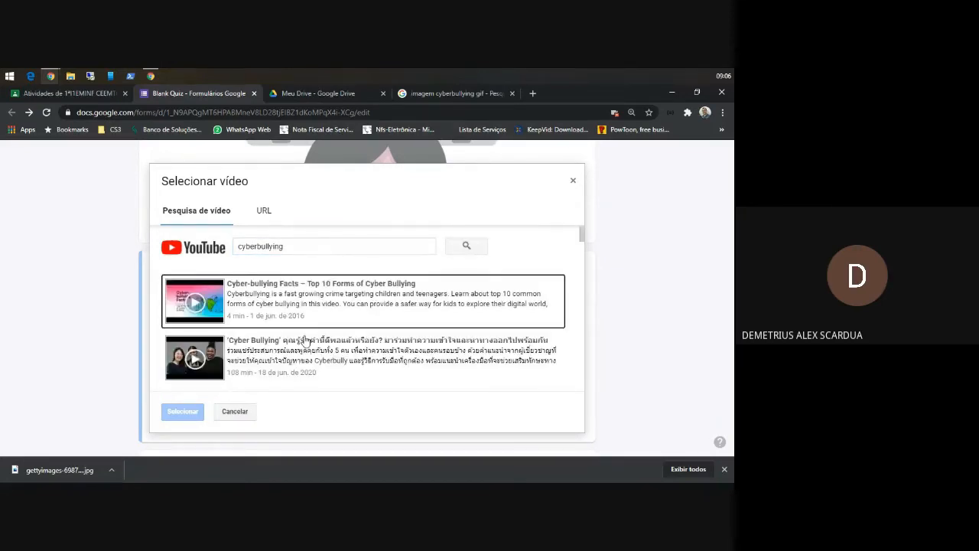
# Browse the found videos, select "What is cyberbullying and how to defend against it?", and cancel the insertion.
pyautogui.scroll(-3, 305, 341)
pyautogui.scroll(-1, 305, 340)
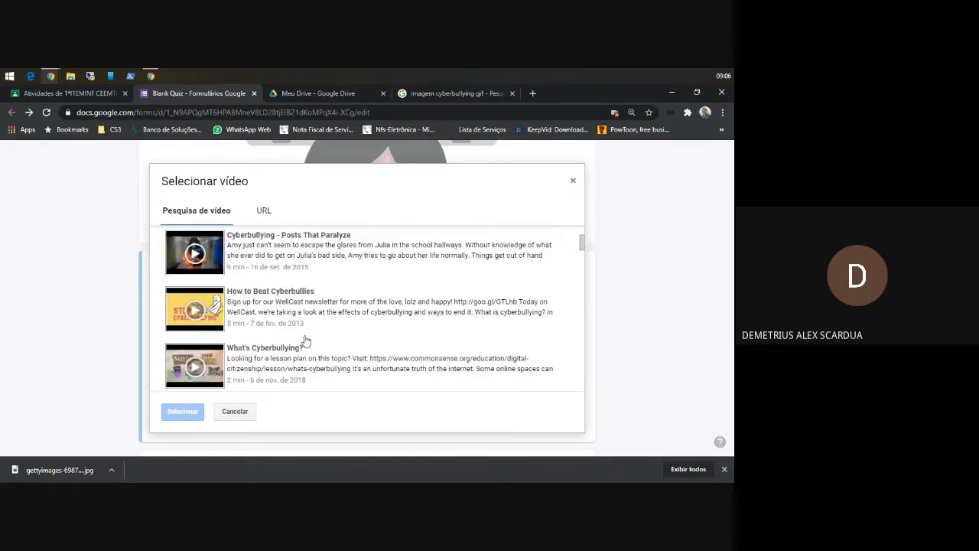
pyautogui.scroll(-2, 305, 340)
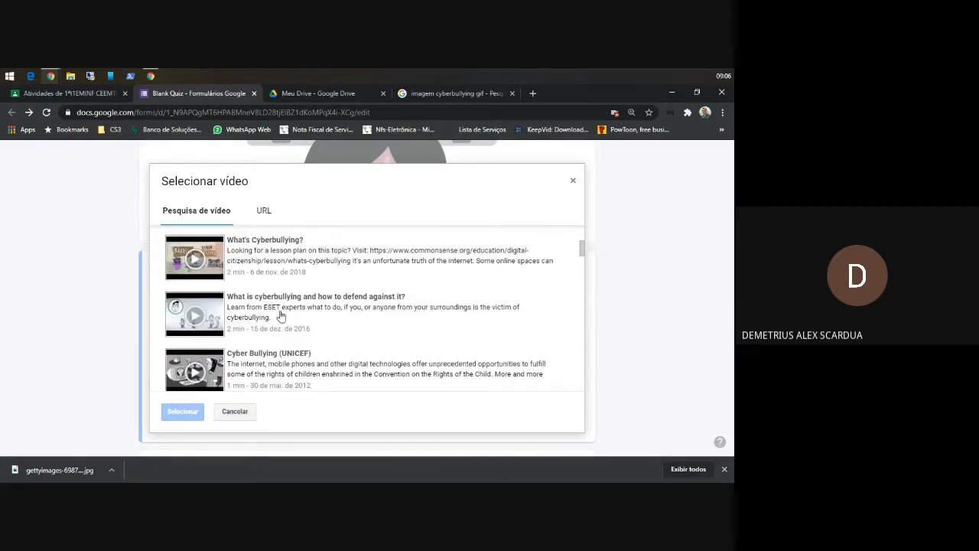
pyautogui.click(281, 316)
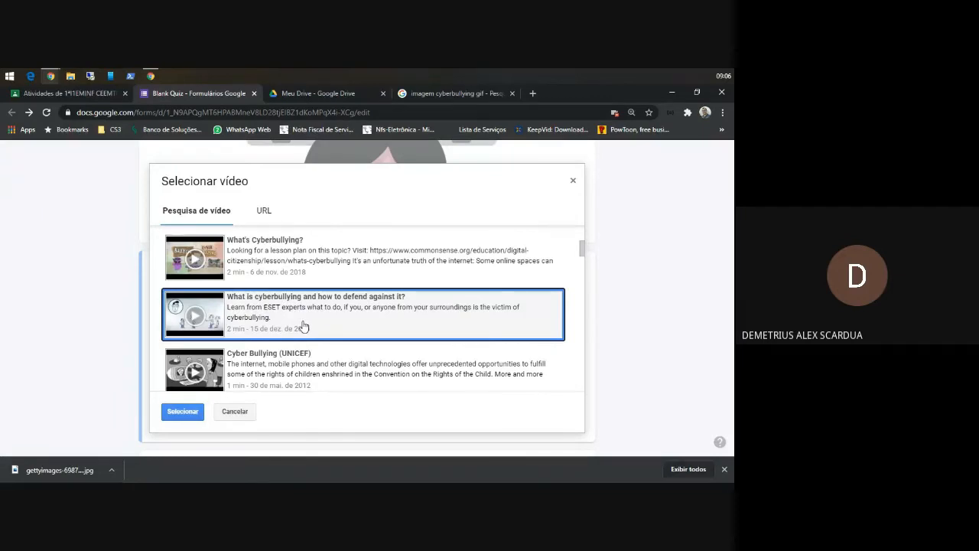
pyautogui.click(236, 414)
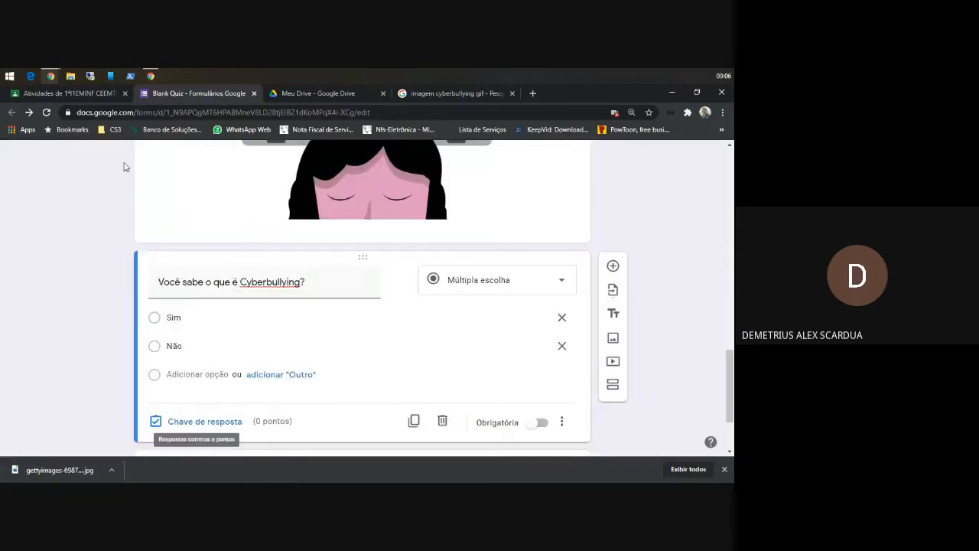
# Switch to Atividade 1 in Google Sala de Aula, view the file upload for attachments and close it.
pyautogui.click(61, 93)
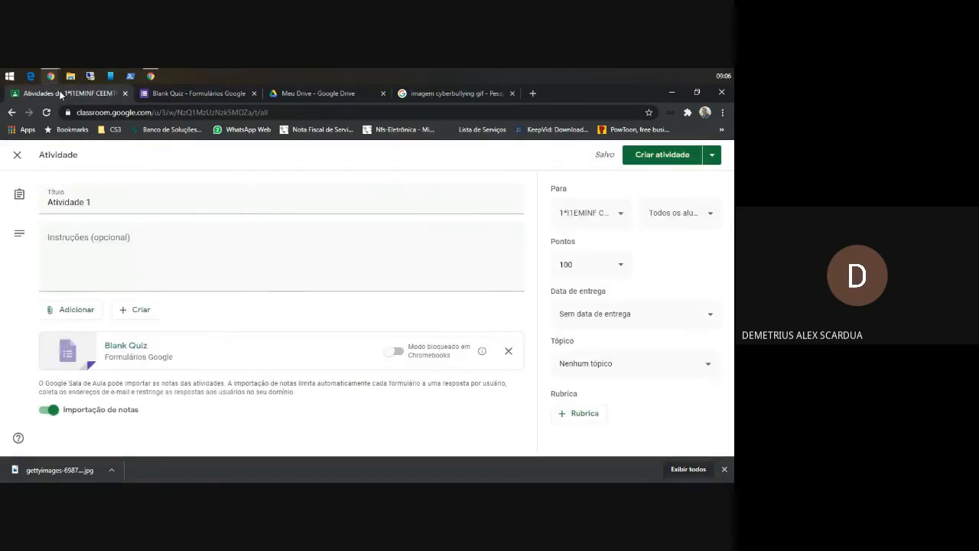
pyautogui.click(83, 312)
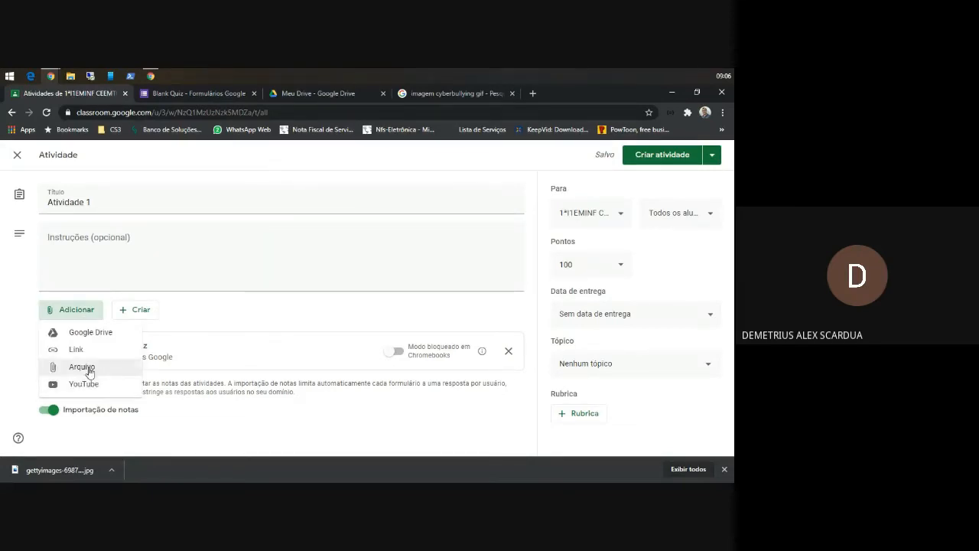
pyautogui.click(89, 367)
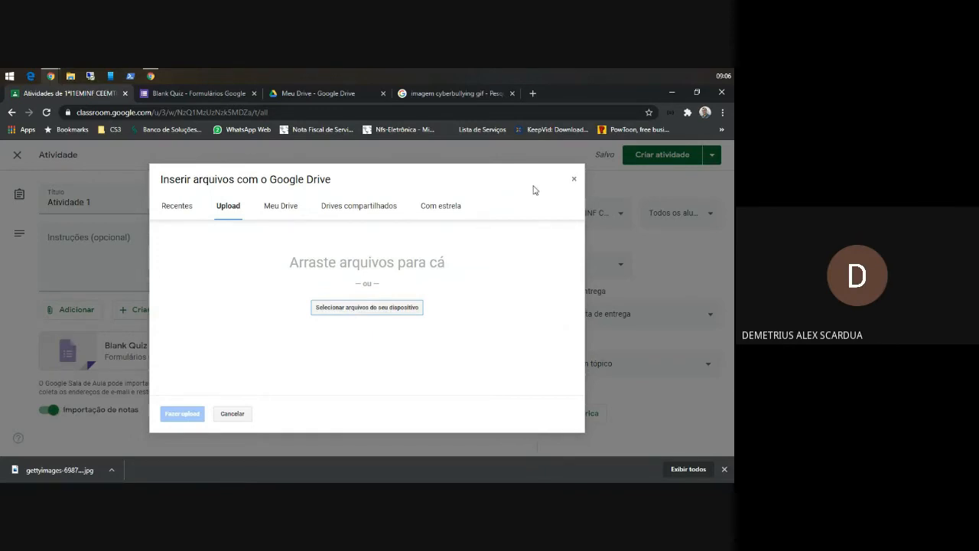
pyautogui.click(573, 179)
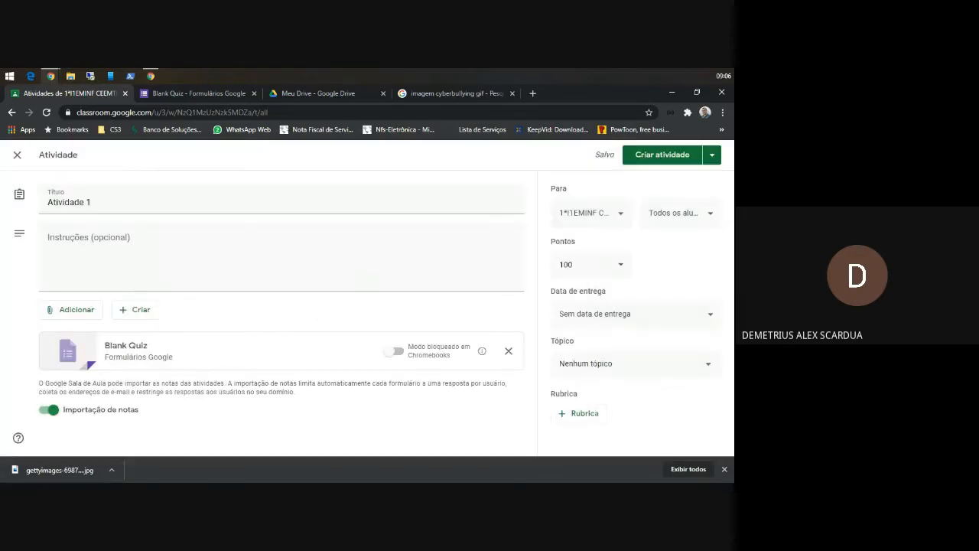
# Go to youtube.com in a new browser tab and open the video "Cyberbullying - Criança Mais Segura na Internet".
pyautogui.click(533, 93)
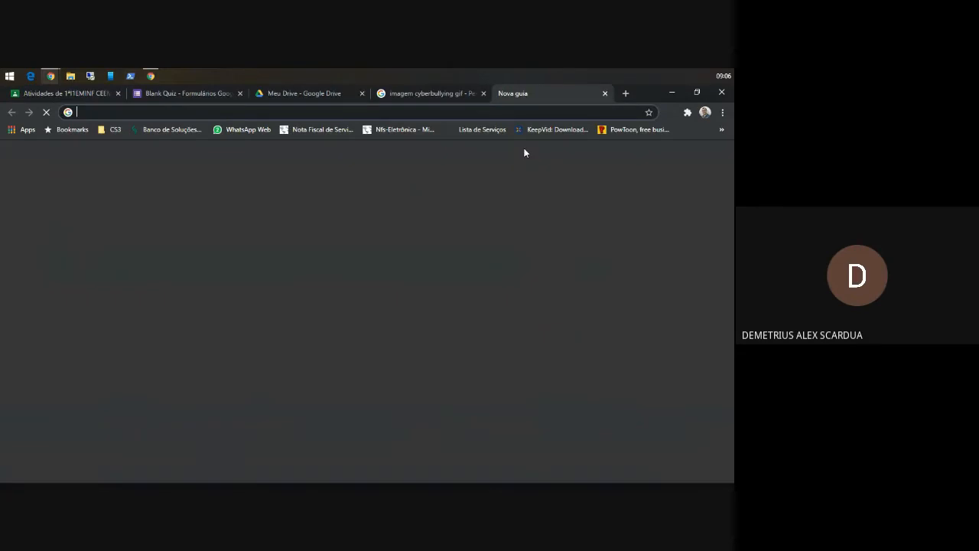
pyautogui.write('youtube.com')
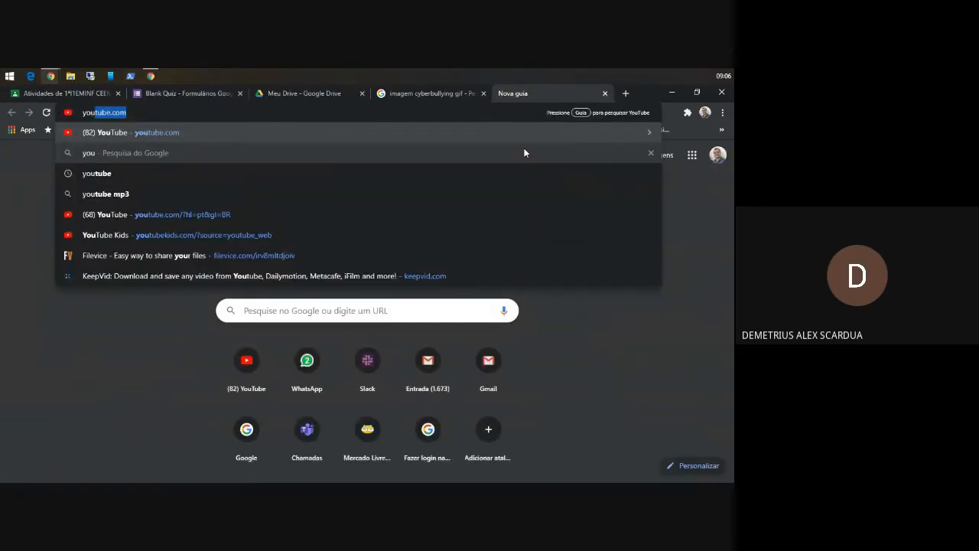
pyautogui.press('Right')
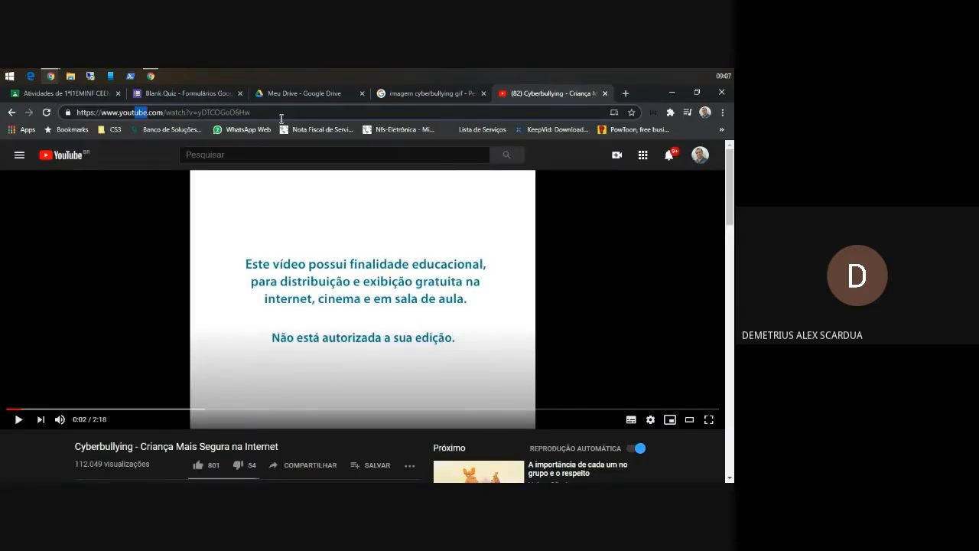
# Shorten youtube.com to yout.com in the video's address to load its conversion page.
pyautogui.press('Delete')
pyautogui.press('Return')
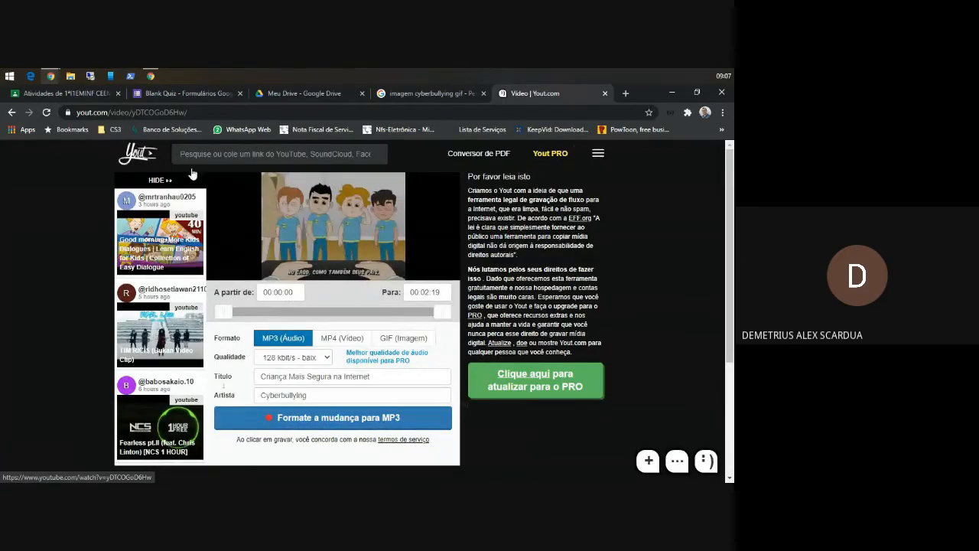
pyautogui.click(90, 112)
pyautogui.click(92, 115)
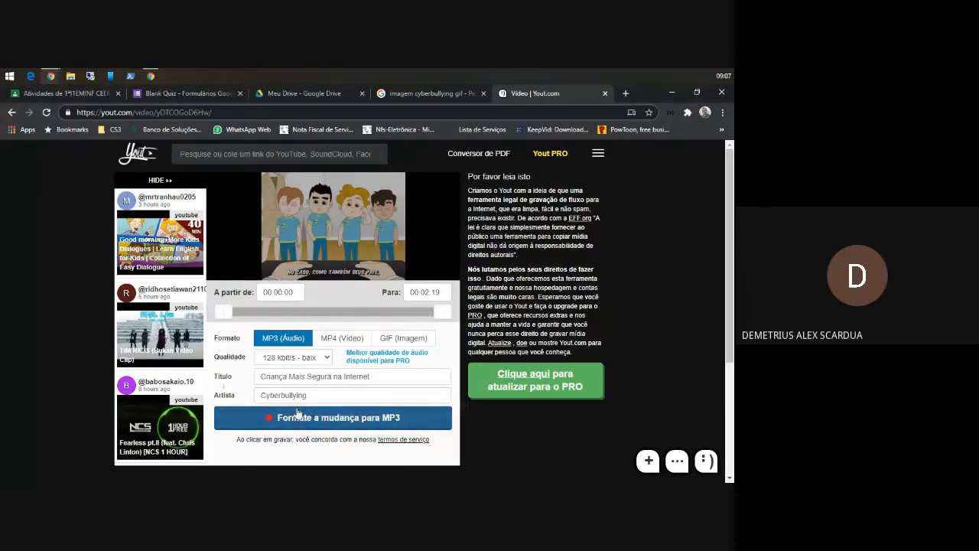
# Choose MP4 (Vídeo) as the video's conversion format, and switch to Atividade 1 in Google Sala de Aula to view and close the file upload.
pyautogui.click(344, 341)
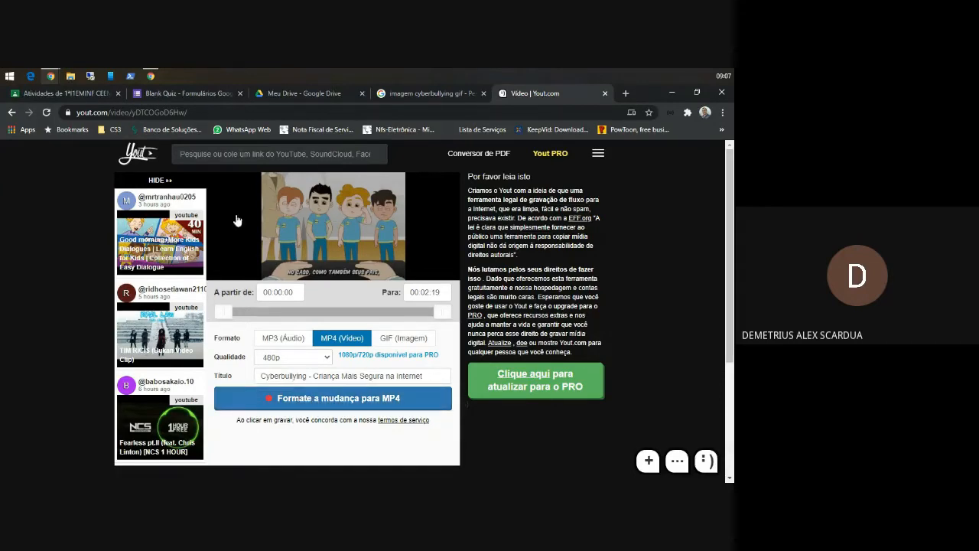
pyautogui.click(65, 93)
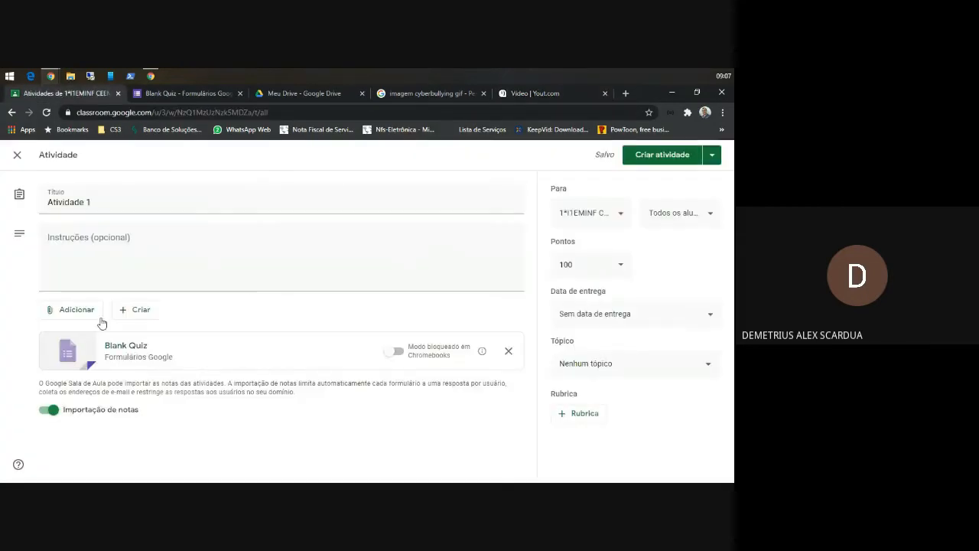
pyautogui.click(77, 316)
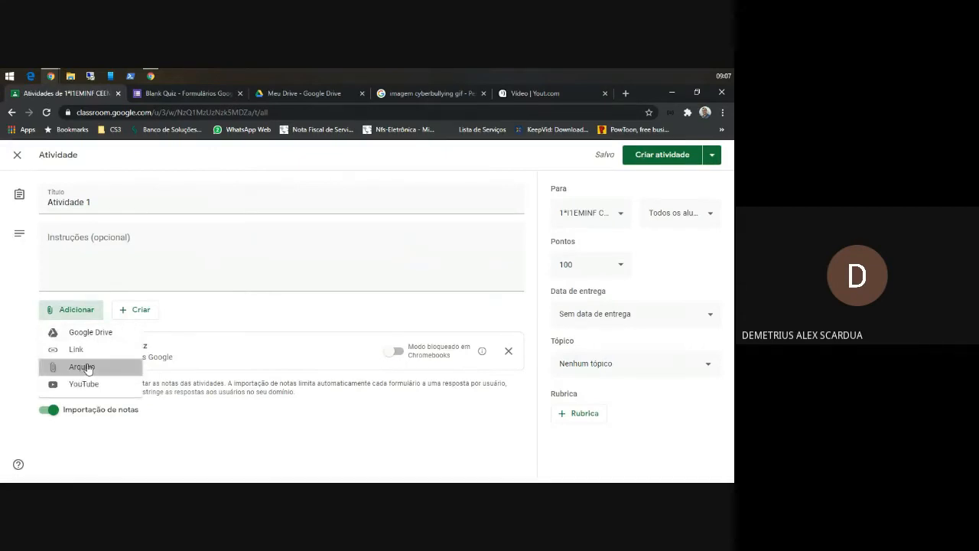
pyautogui.click(87, 366)
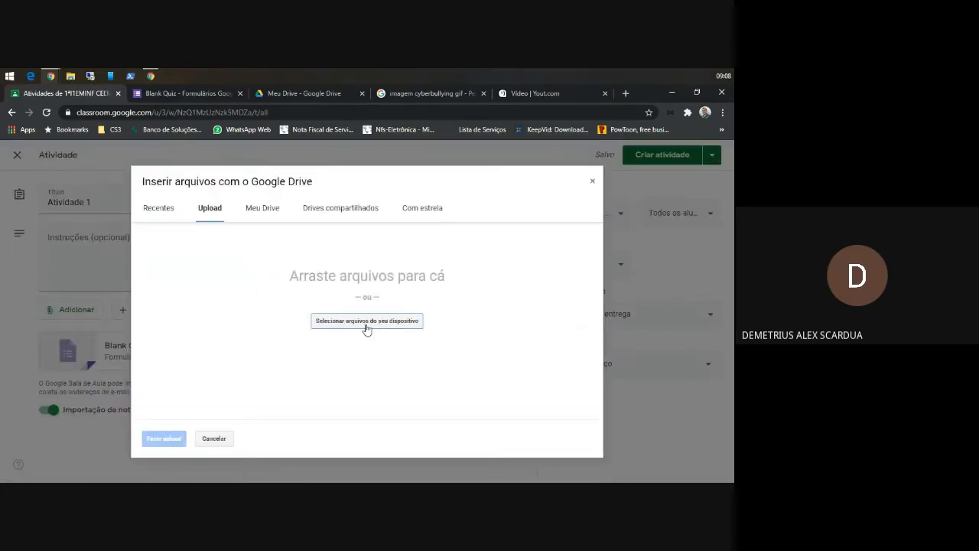
pyautogui.click(594, 184)
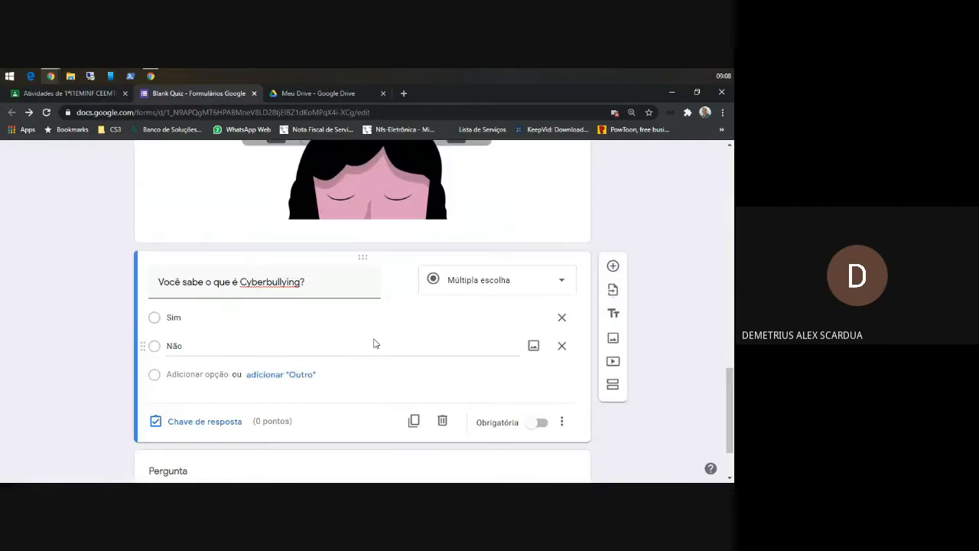
# Fill in the blank question below "Você sabe o que é Cyberbullying?" with "Você já passou por alguma situação de cybberbullying? Descreva.".
pyautogui.scroll(-2, 374, 343)
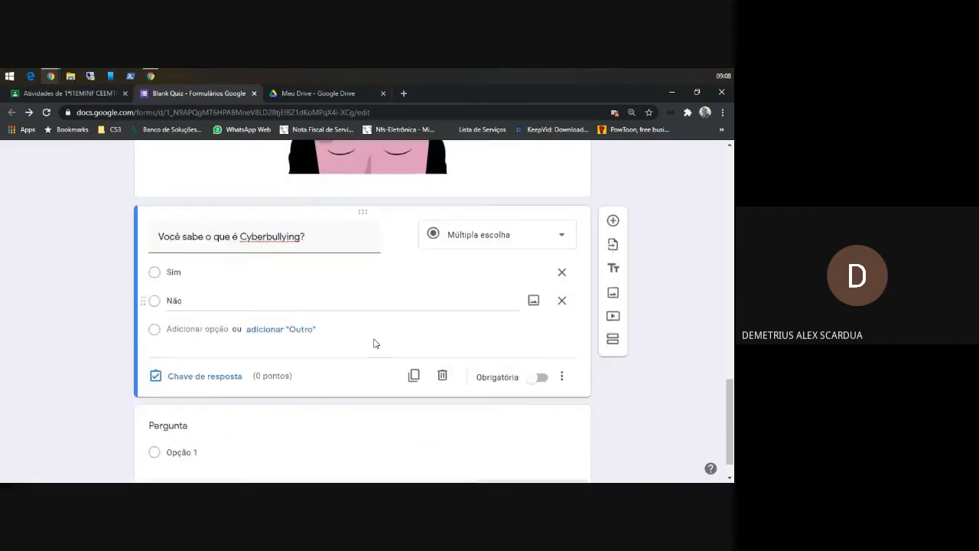
pyautogui.click(175, 394)
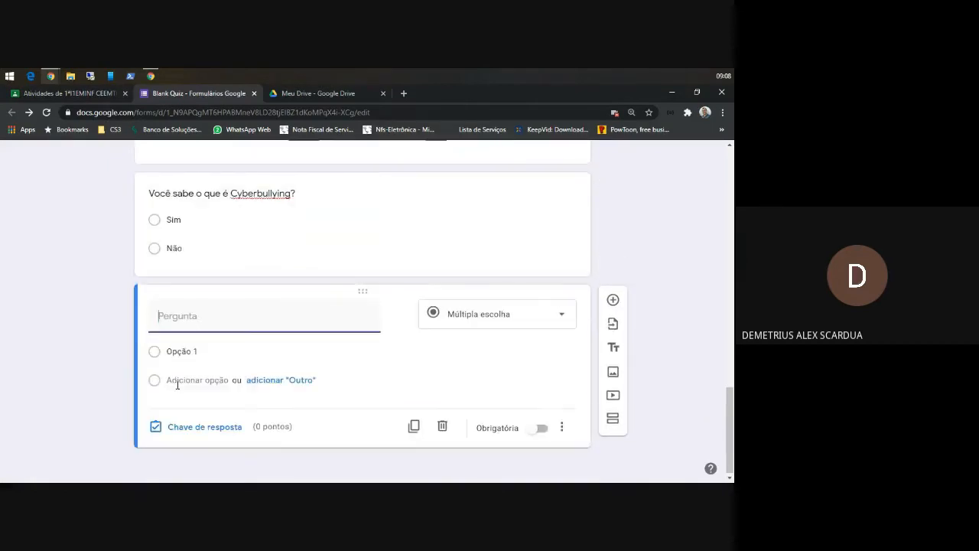
pyautogui.write('Você já passou por alguma situação de cybberbullying? Descreva.')
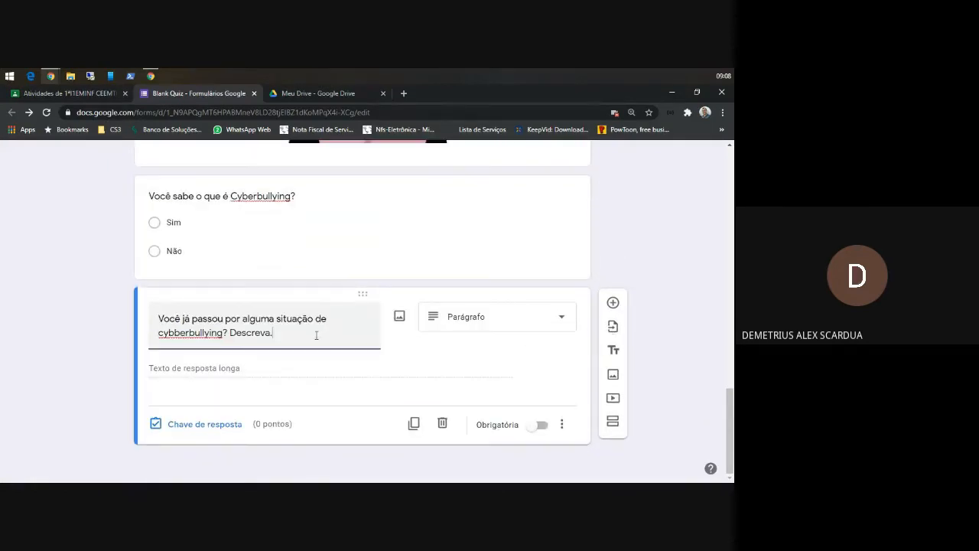
# Look through the answer types for the question ending in "Descreva." and choose Parágrafo.
pyautogui.moveTo(160, 316); pyautogui.dragTo(292, 335)
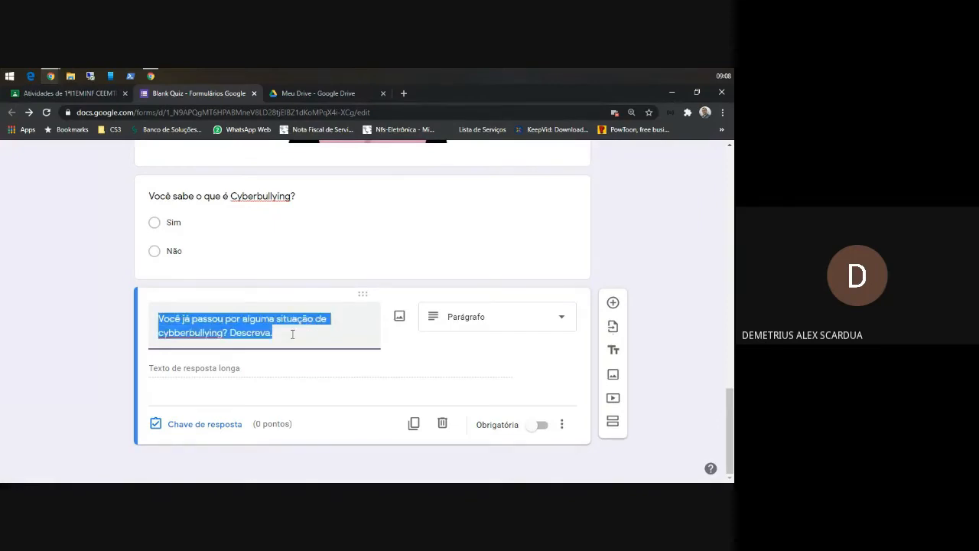
pyautogui.click(300, 335)
pyautogui.doubleClick(255, 334)
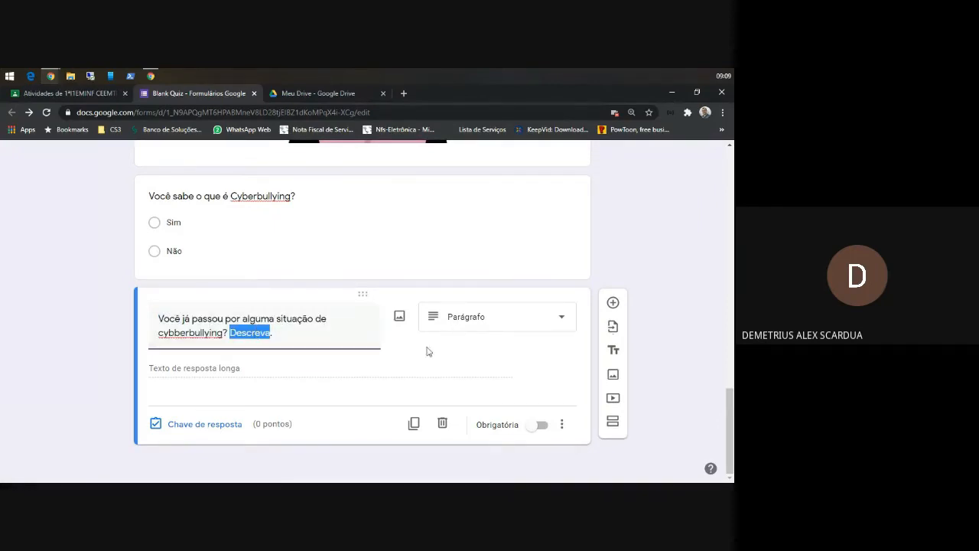
pyautogui.click(562, 318)
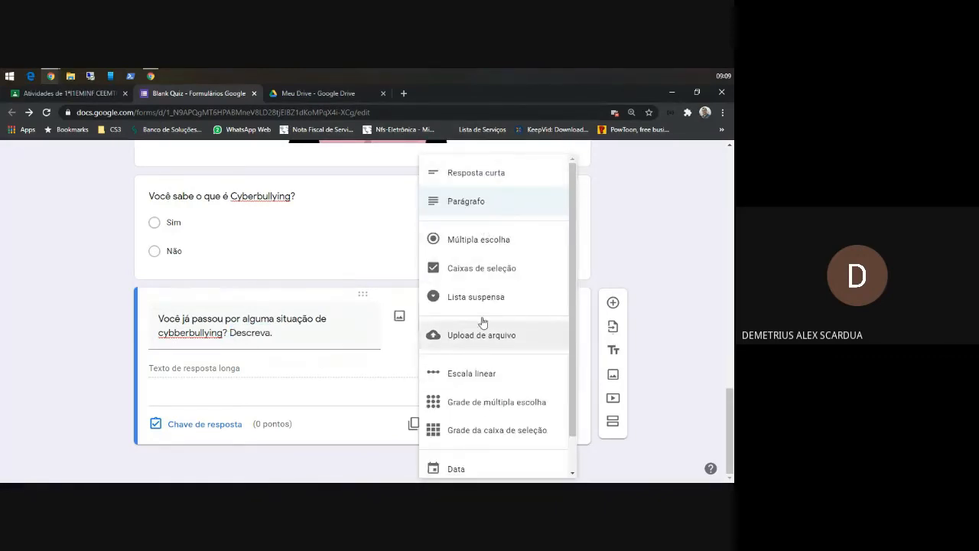
pyautogui.click(384, 374)
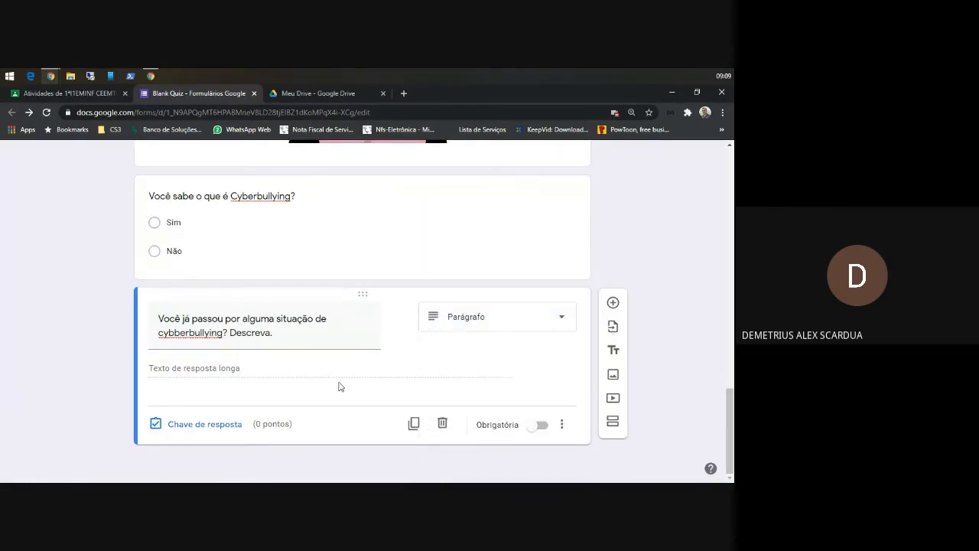
pyautogui.click(497, 320)
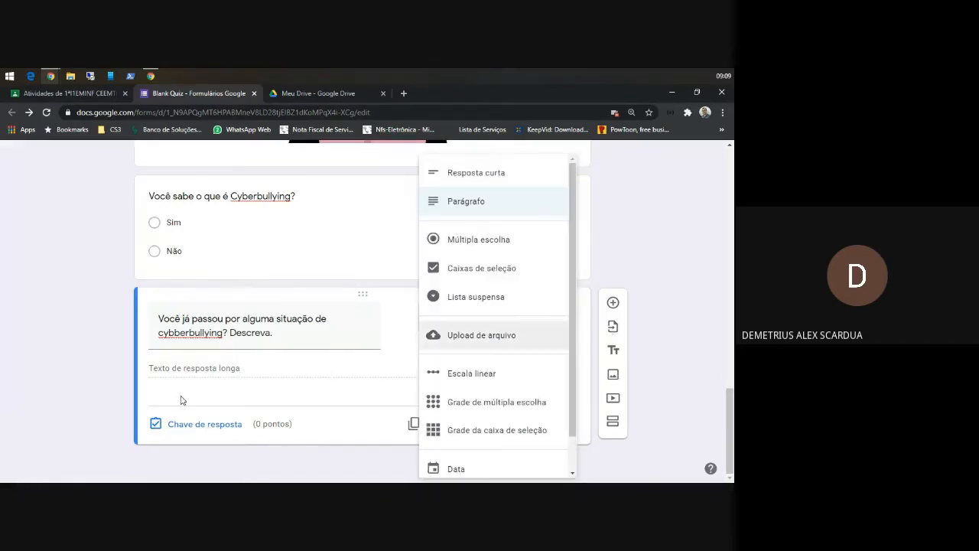
pyautogui.click(490, 204)
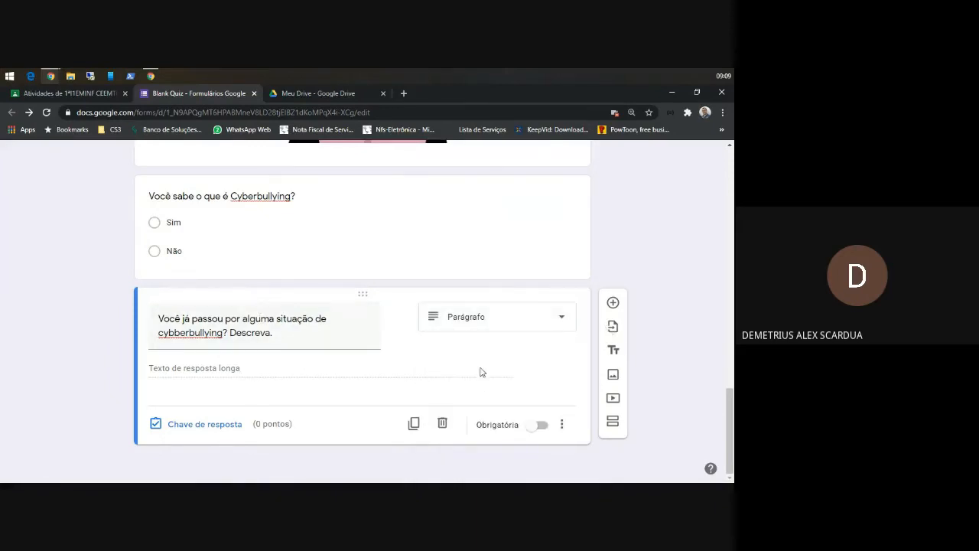
# Add a new question below the paragraph question with the text "Poste uma foto.".
pyautogui.click(612, 302)
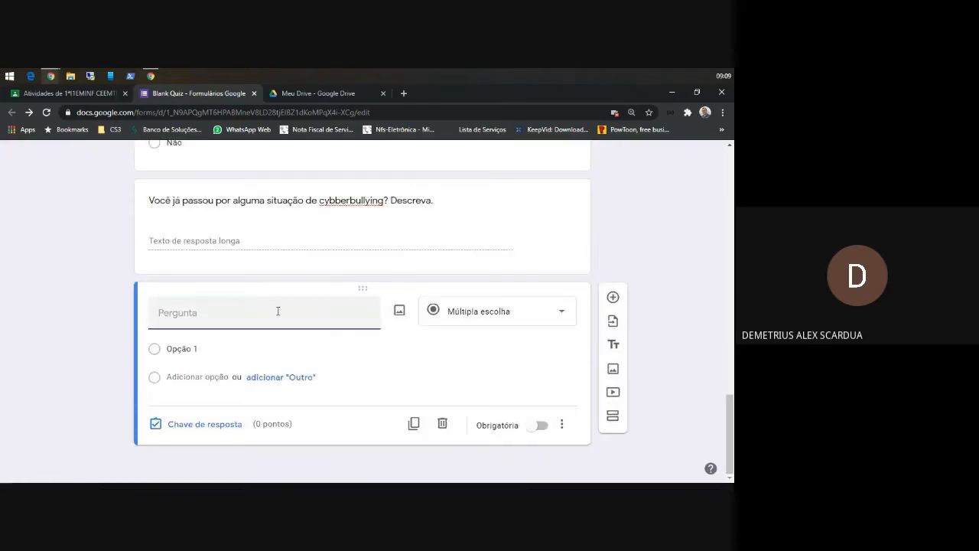
pyautogui.write('Poste uma')
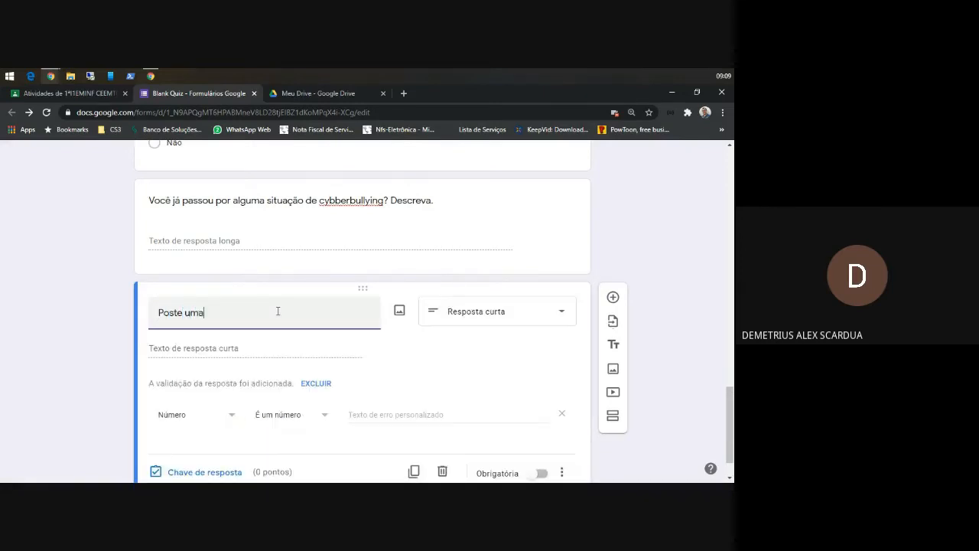
pyautogui.write(' ot')
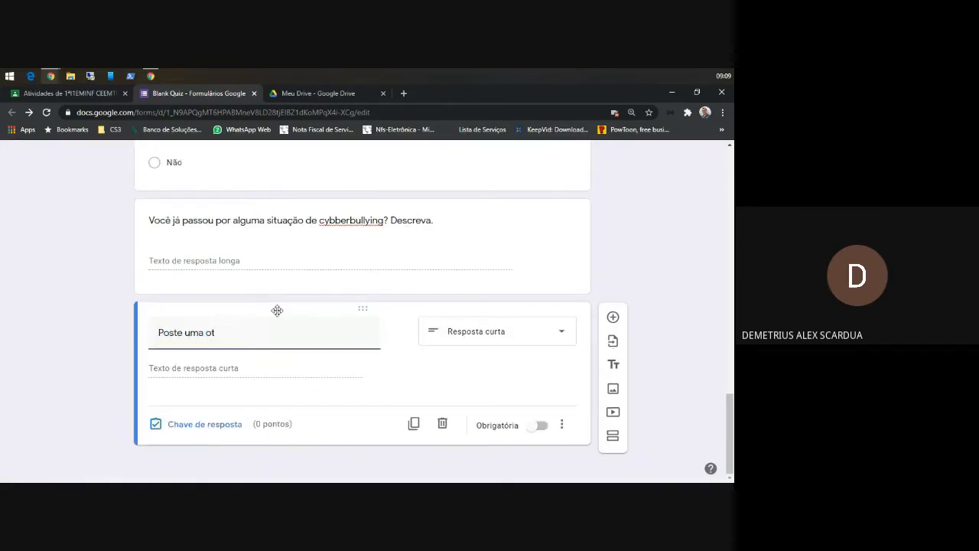
pyautogui.write('ooto.')
# Change the "Poste uma foto." question to Upload de arquivo and allow participants to upload files to Drive.
pyautogui.click(550, 329)
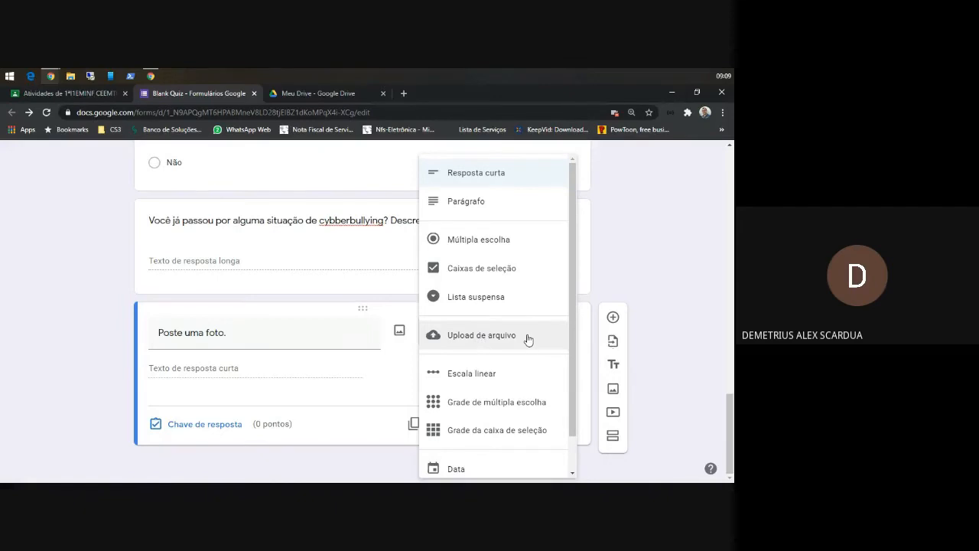
pyautogui.click(483, 341)
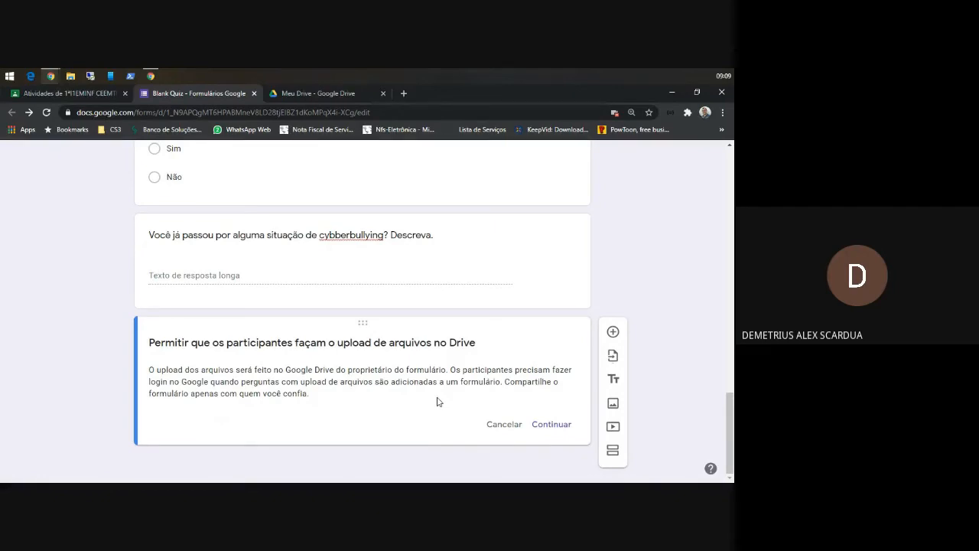
pyautogui.click(71, 95)
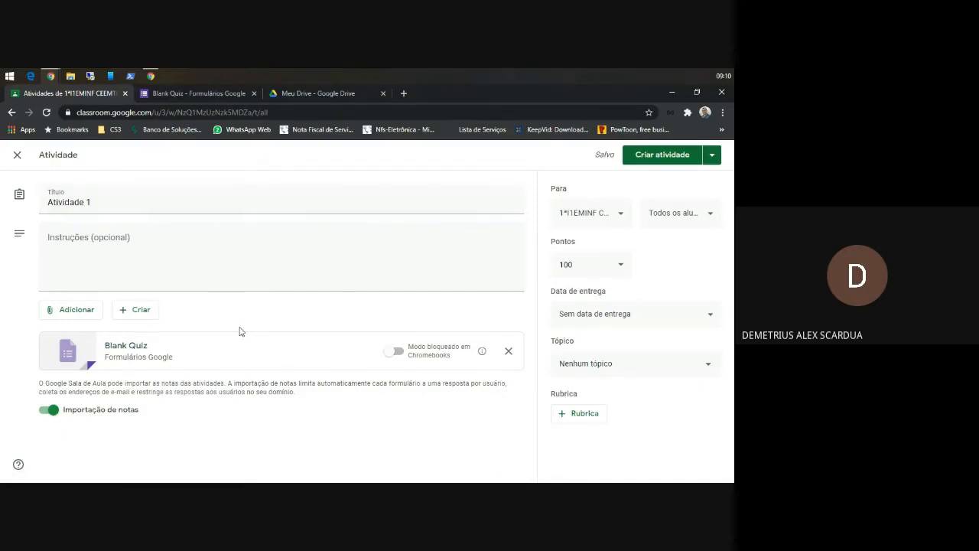
pyautogui.click(331, 92)
pyautogui.click(207, 92)
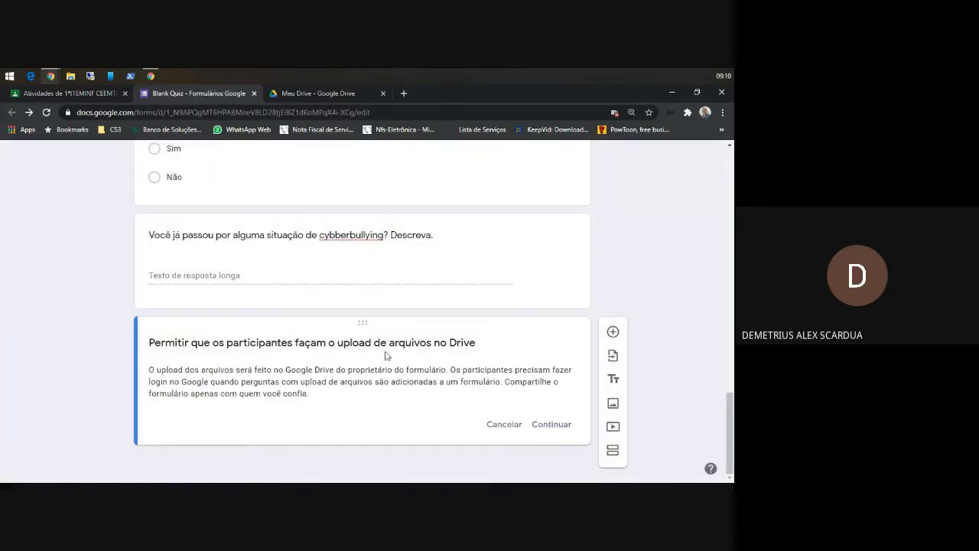
pyautogui.click(548, 427)
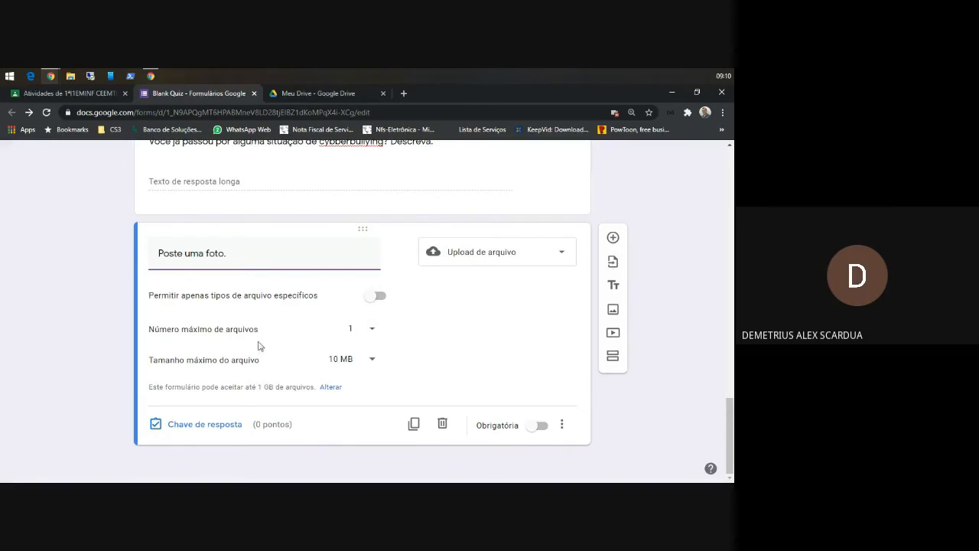
# Set the photo question's maximum number of files to 1 and its maximum file size to 10 MB.
pyautogui.click(372, 330)
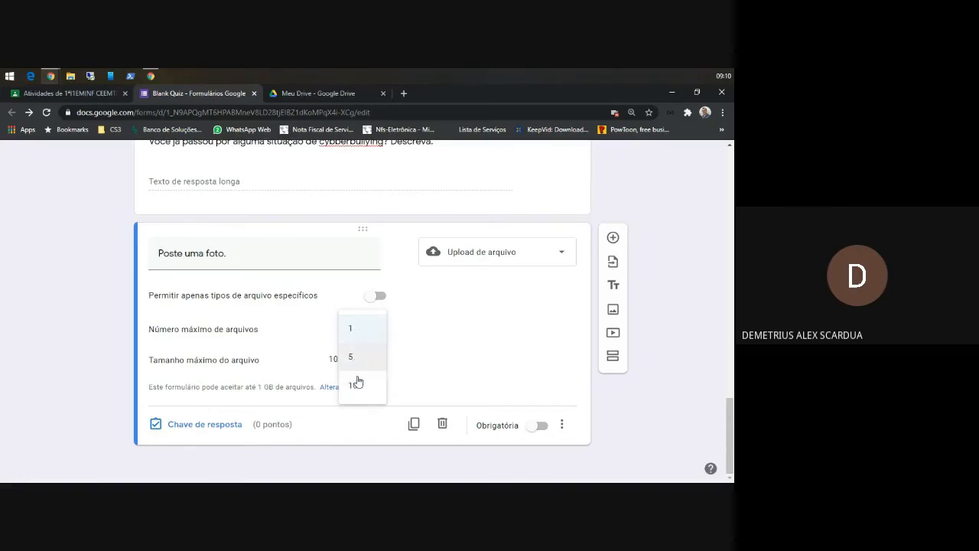
pyautogui.click(357, 328)
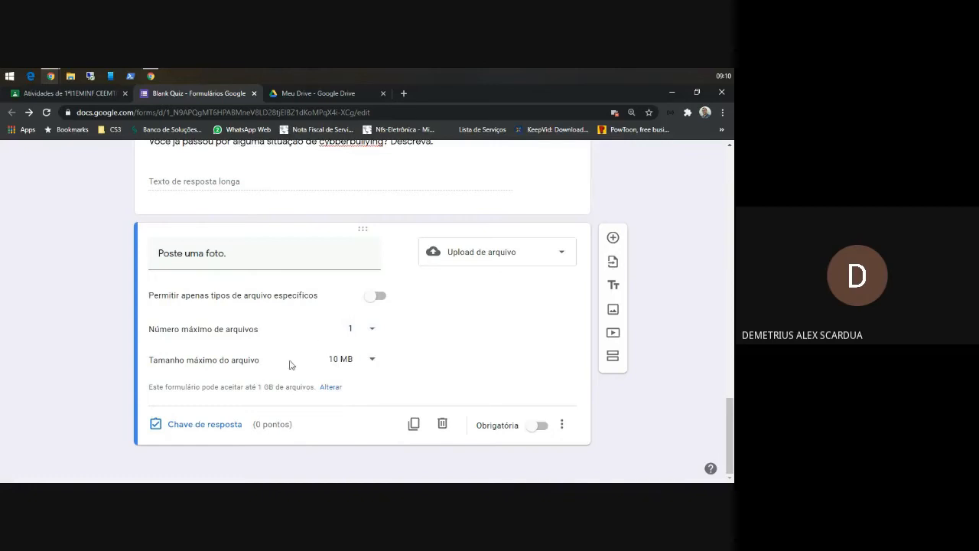
pyautogui.click(371, 362)
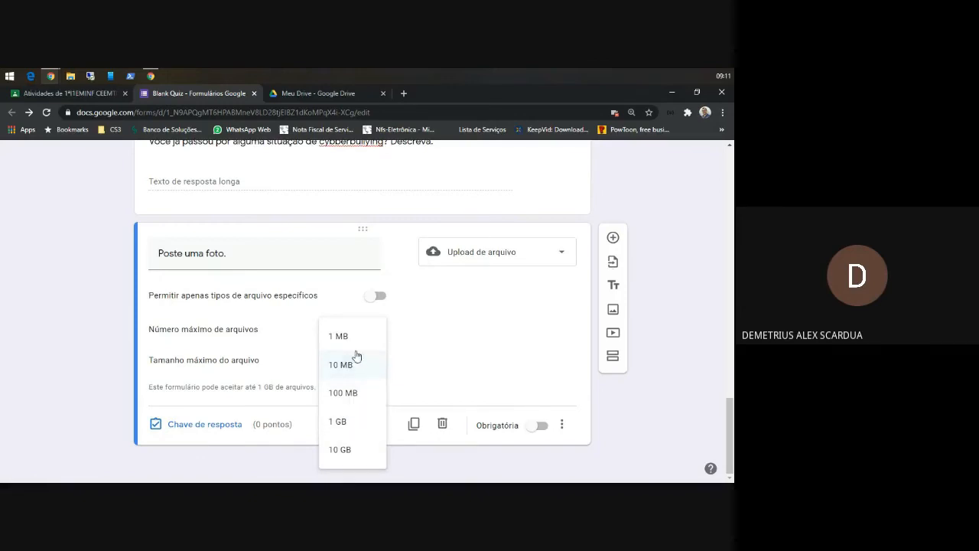
pyautogui.click(338, 336)
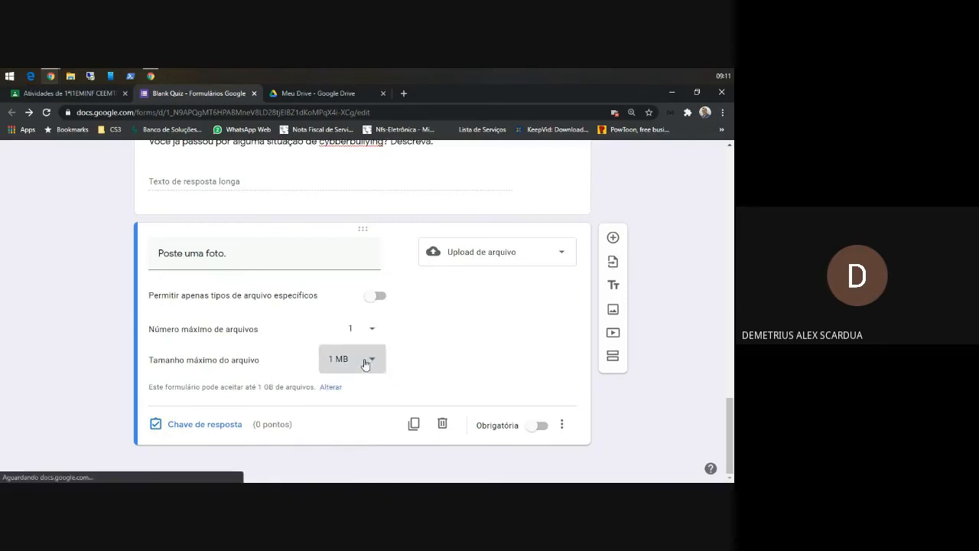
pyautogui.click(366, 364)
pyautogui.click(346, 365)
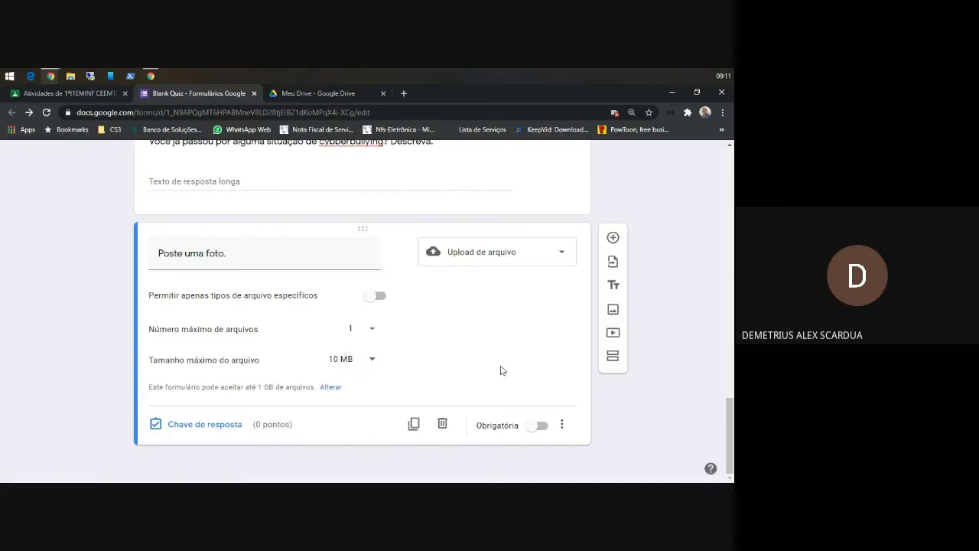
# Review the quiz from the cyberbullying image to the photo upload question, selecting the paragraph question along the way.
pyautogui.scroll(2, 491, 370)
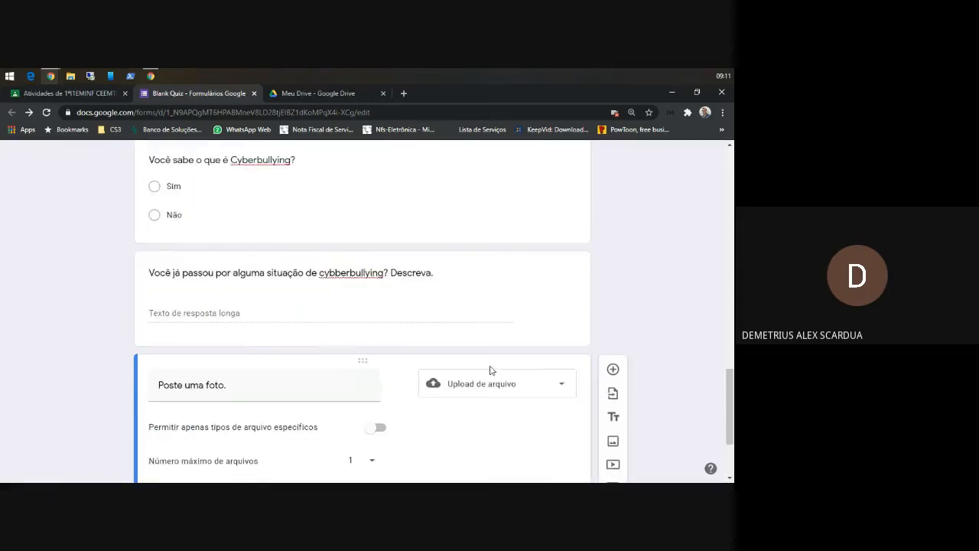
pyautogui.scroll(-2, 490, 370)
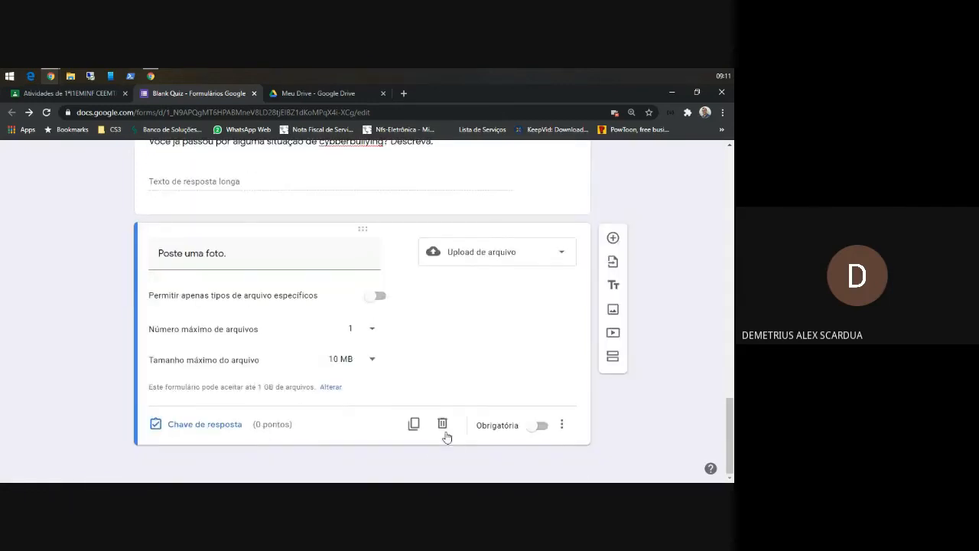
pyautogui.scroll(2, 378, 371)
pyautogui.click(472, 276)
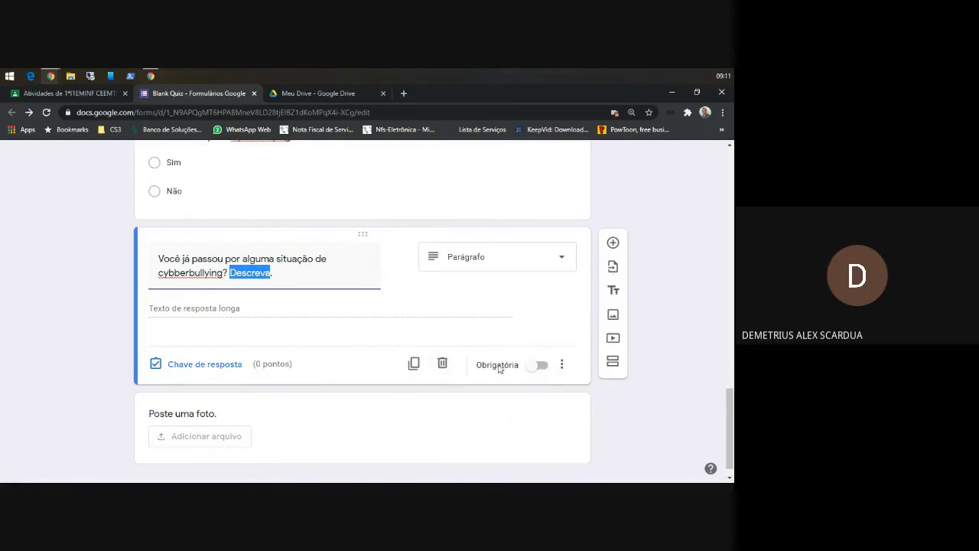
pyautogui.scroll(4, 395, 400)
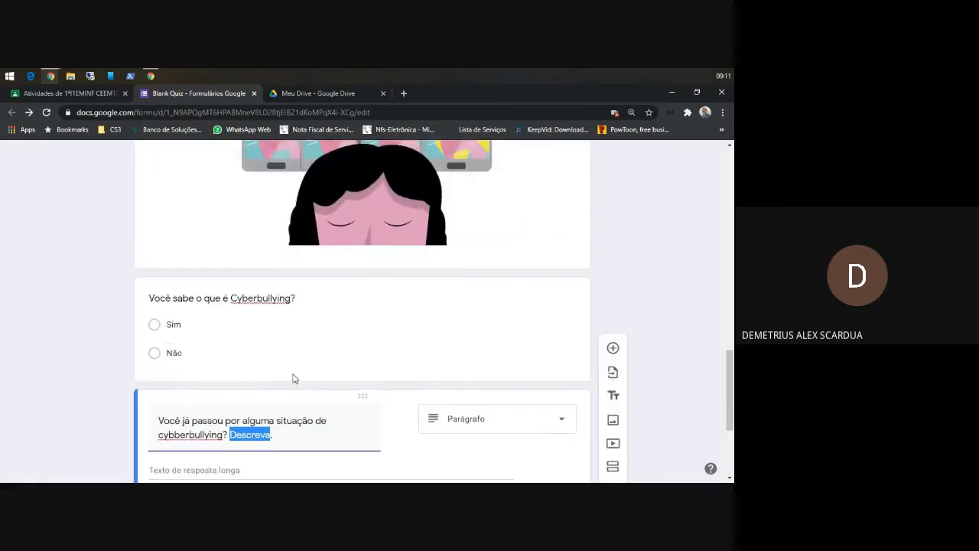
pyautogui.scroll(-4, 362, 284)
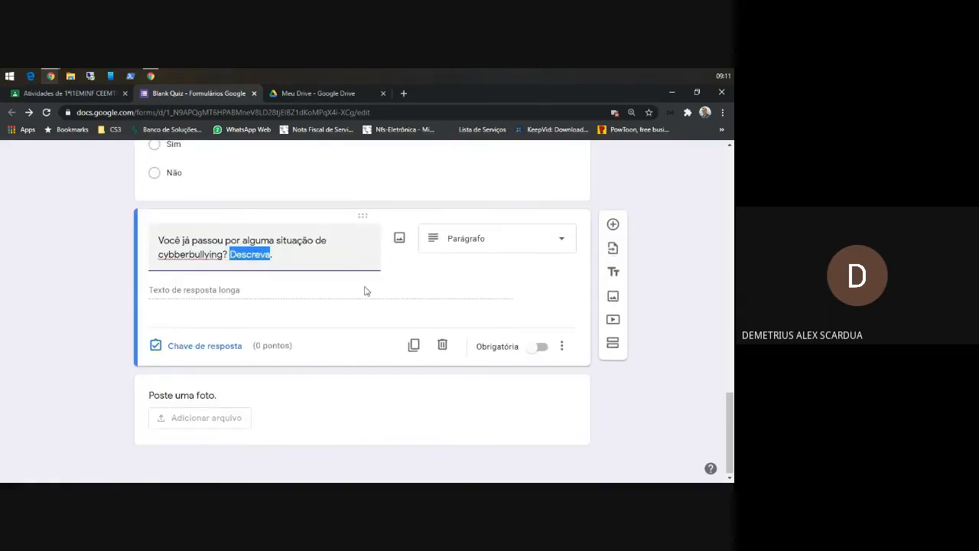
pyautogui.scroll(6, 349, 439)
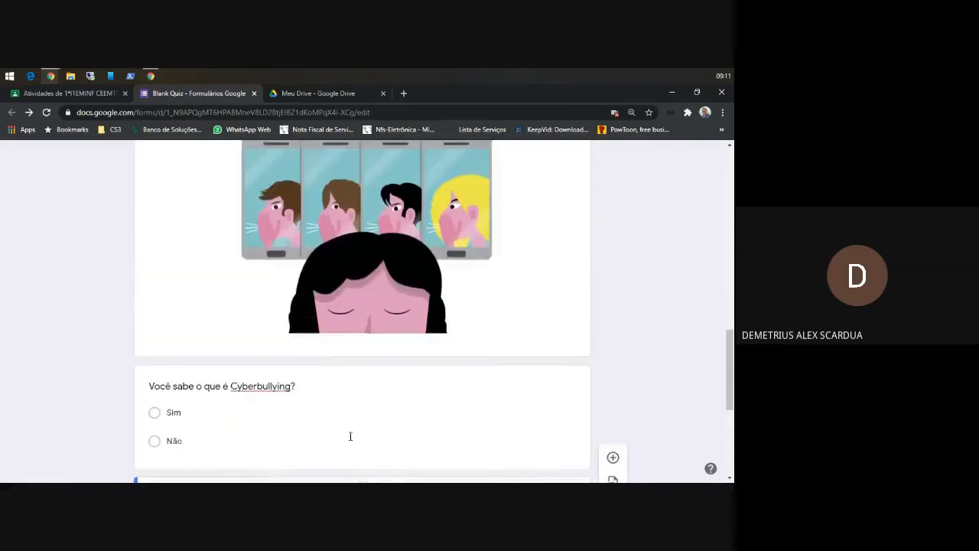
pyautogui.scroll(-6, 350, 428)
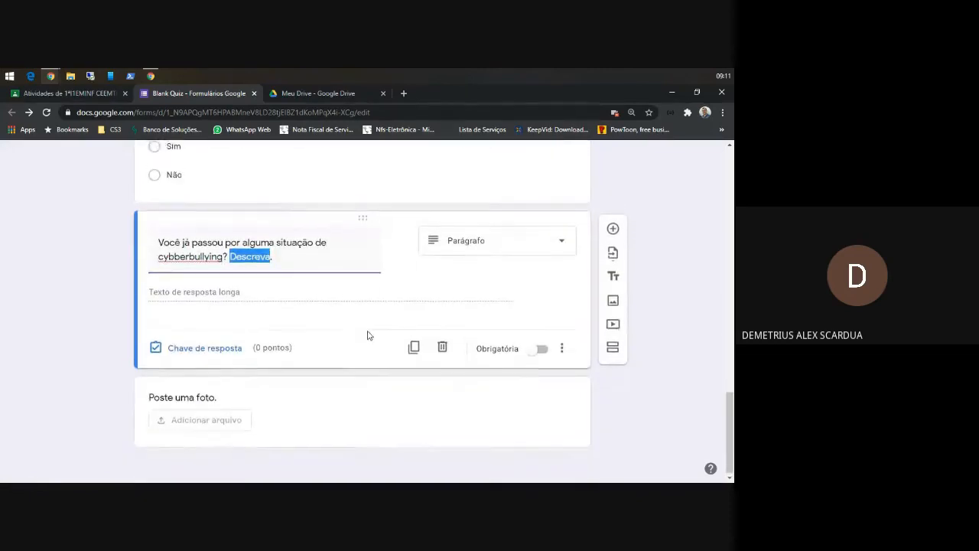
pyautogui.scroll(4, 367, 334)
pyautogui.scroll(-4, 279, 327)
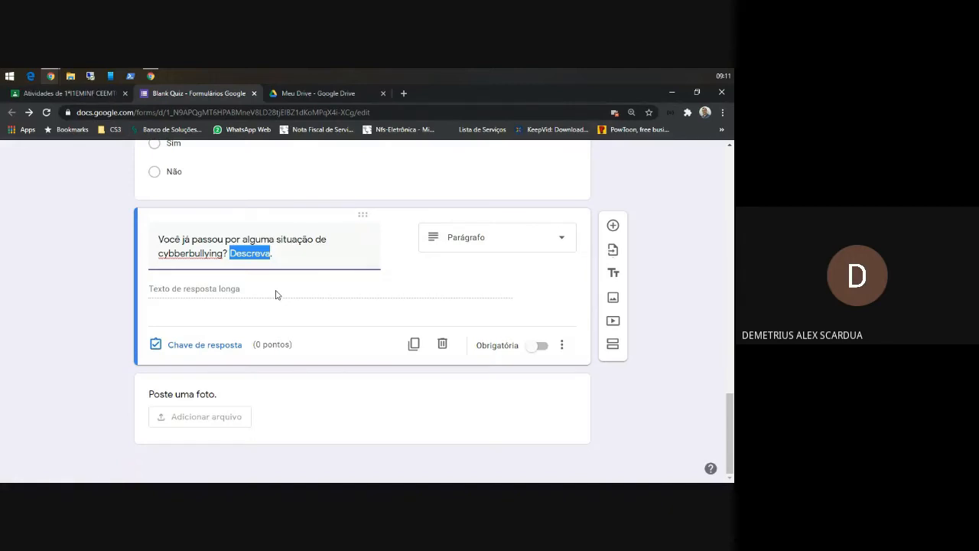
pyautogui.click(562, 346)
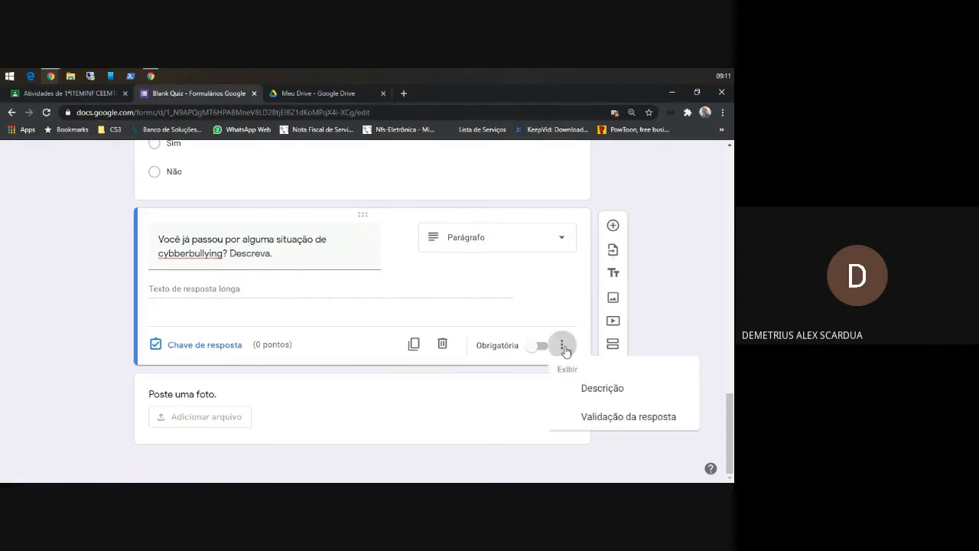
pyautogui.click(563, 346)
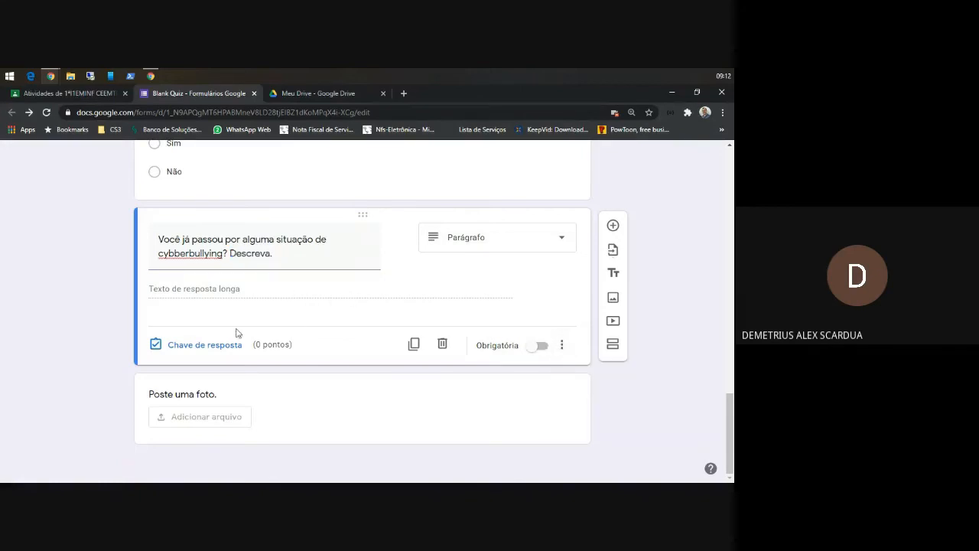
pyautogui.scroll(4, 240, 334)
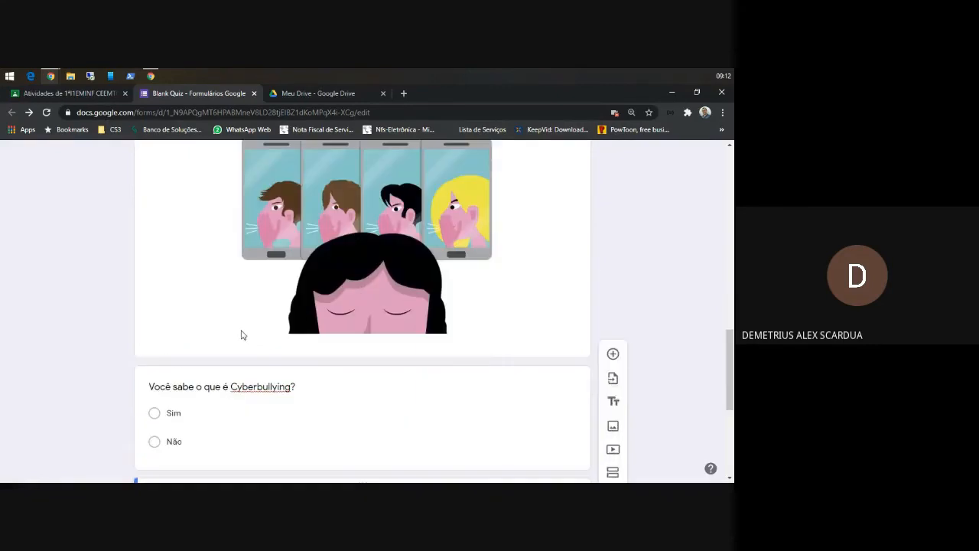
pyautogui.scroll(-4, 241, 334)
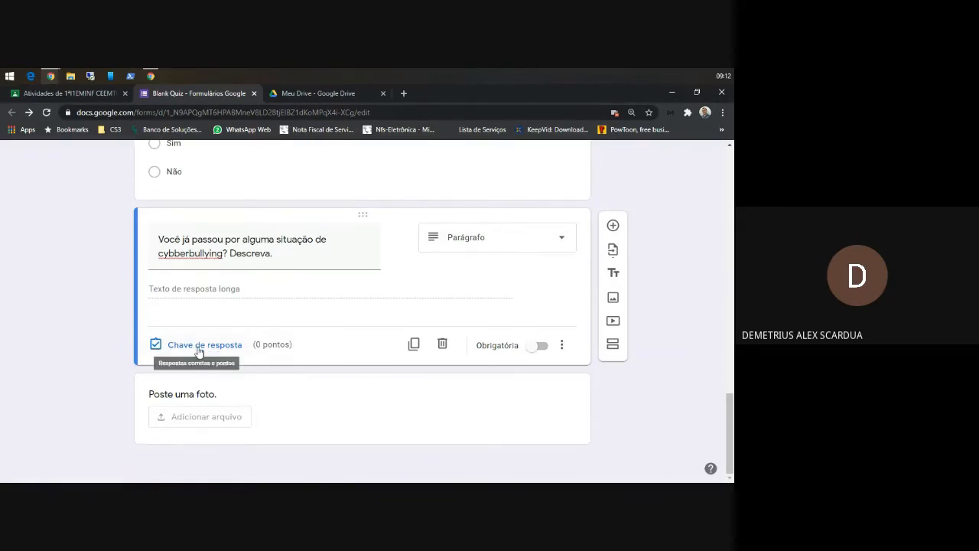
pyautogui.scroll(2, 198, 350)
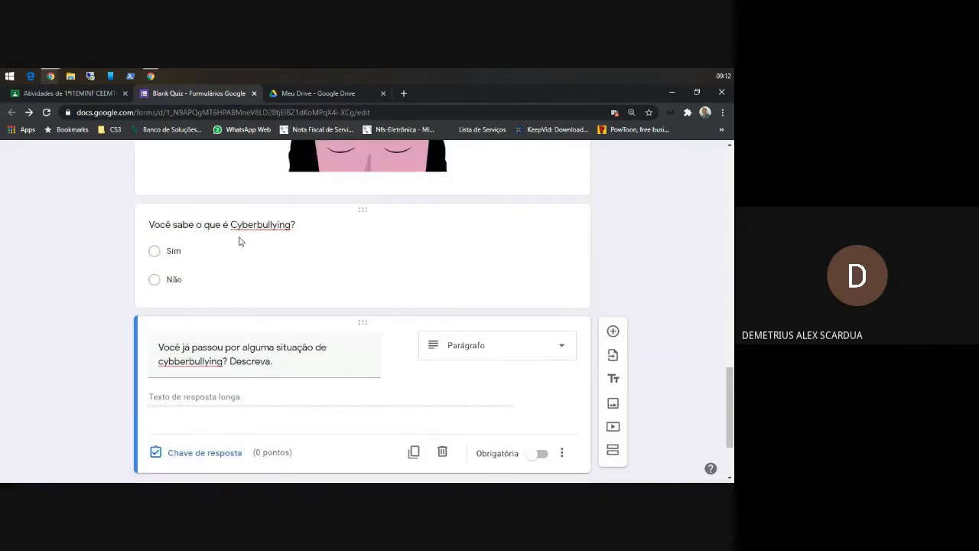
# Mark "Sim" as the correct answer in the answer key of the question "Você sabe o que é Cyberbullying?".
pyautogui.click(403, 213)
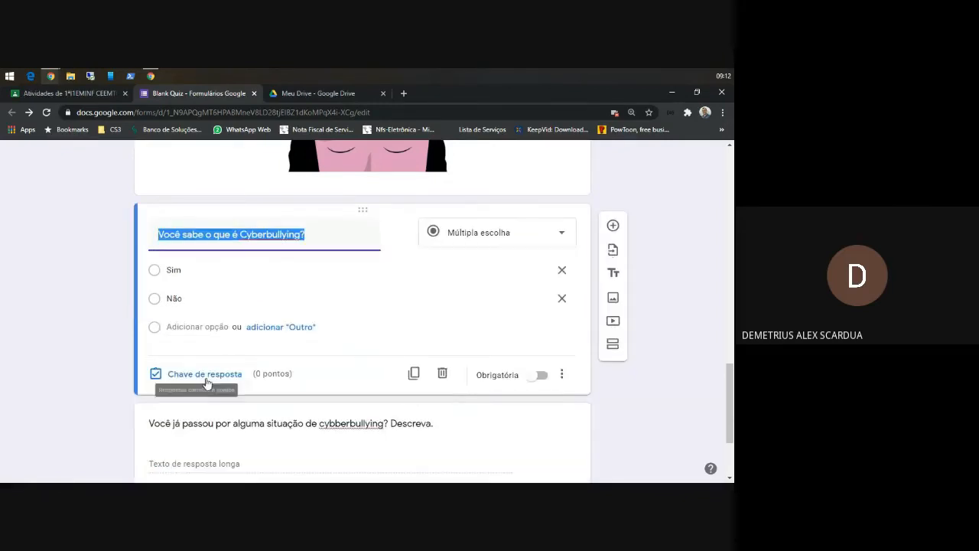
pyautogui.click(205, 373)
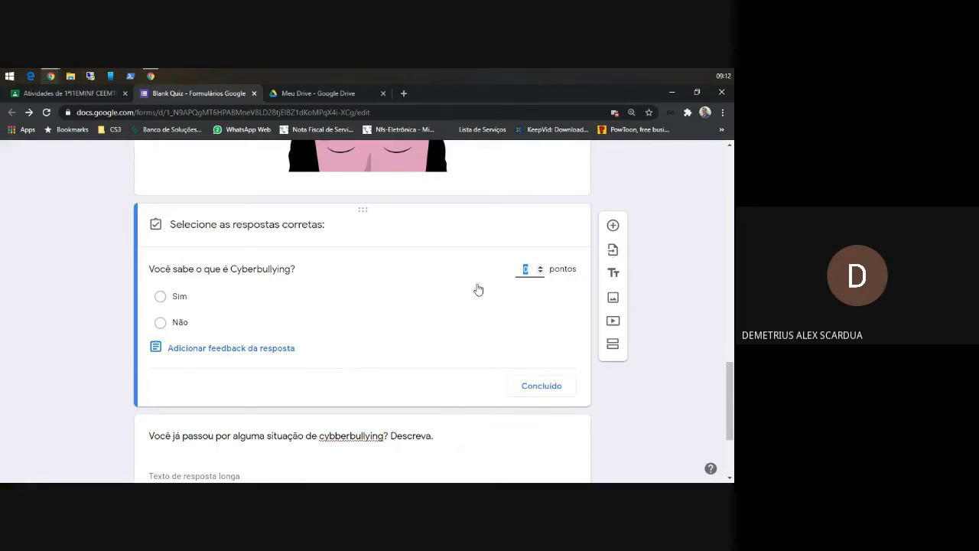
pyautogui.click(525, 269)
pyautogui.moveTo(529, 269); pyautogui.dragTo(510, 272)
pyautogui.click(526, 271)
pyautogui.moveTo(522, 269); pyautogui.dragTo(531, 269)
pyautogui.click(158, 298)
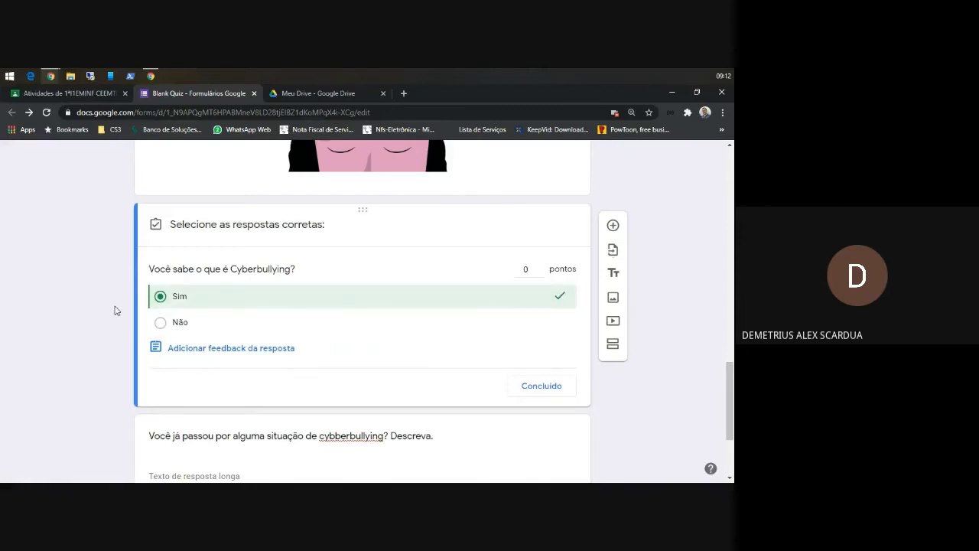
# Examine the feedback fields for incorrect and correct answers of the multiple-choice question, and leave them without saving.
pyautogui.scroll(-1, 275, 321)
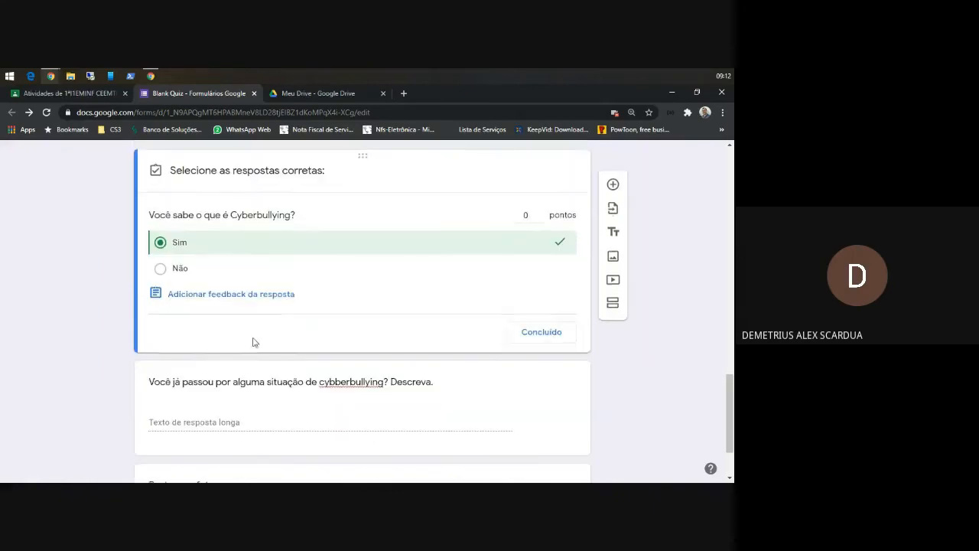
pyautogui.click(234, 295)
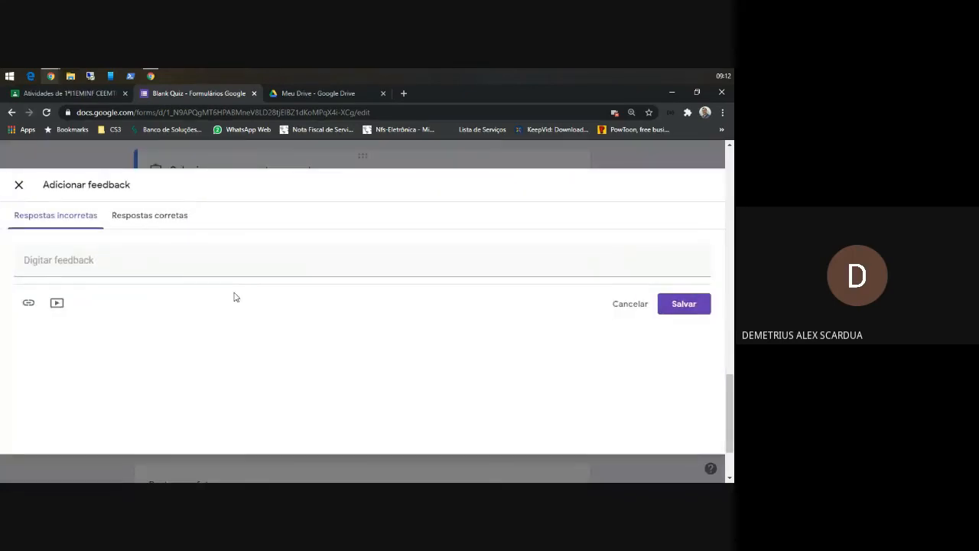
pyautogui.click(71, 257)
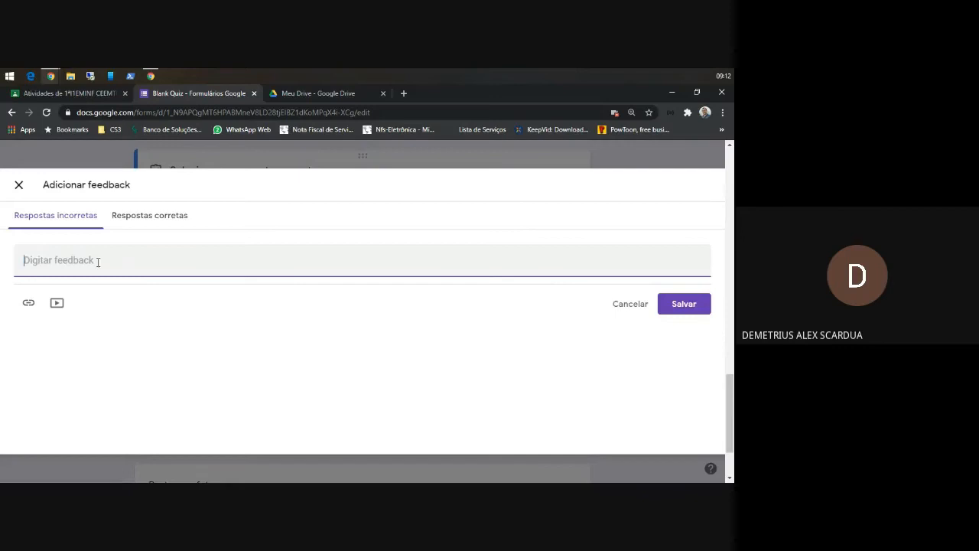
pyautogui.click(146, 217)
pyautogui.click(83, 257)
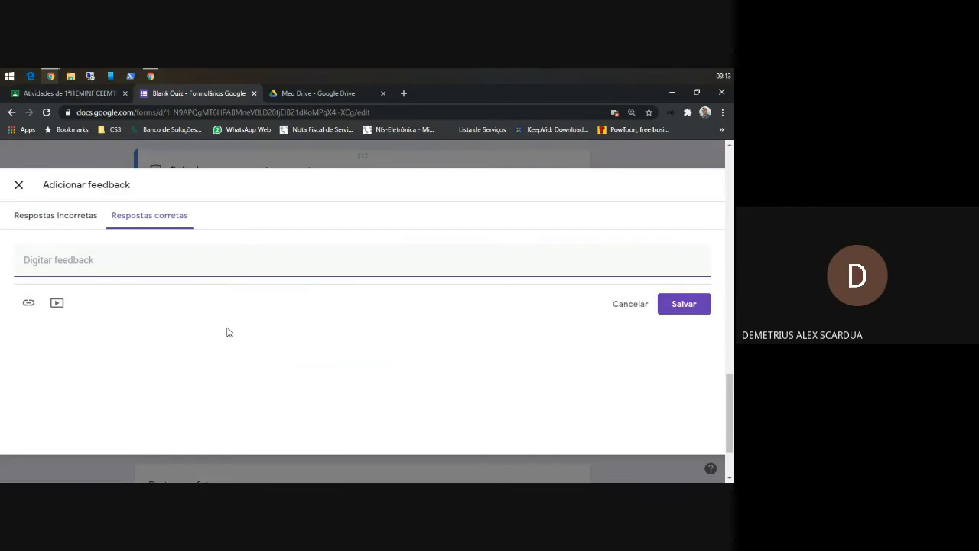
pyautogui.click(72, 217)
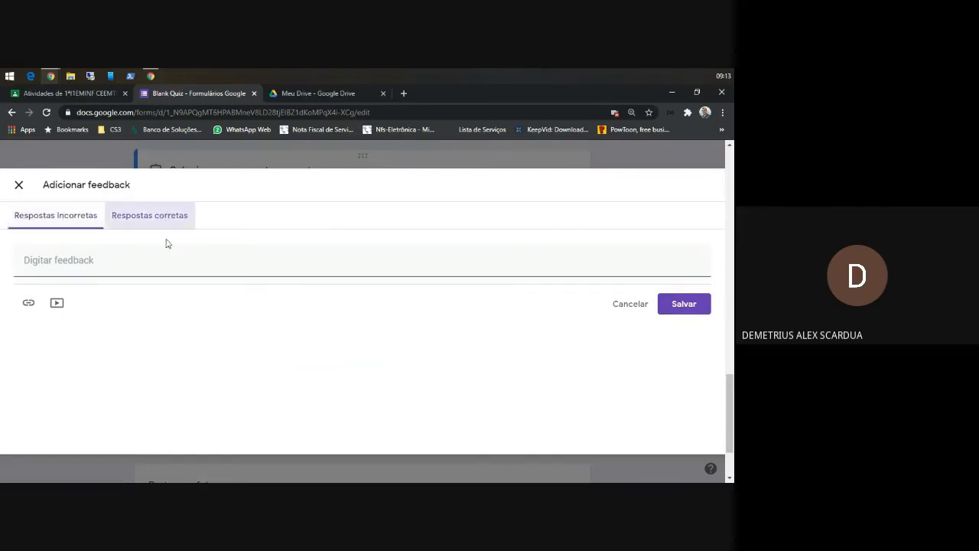
pyautogui.click(150, 215)
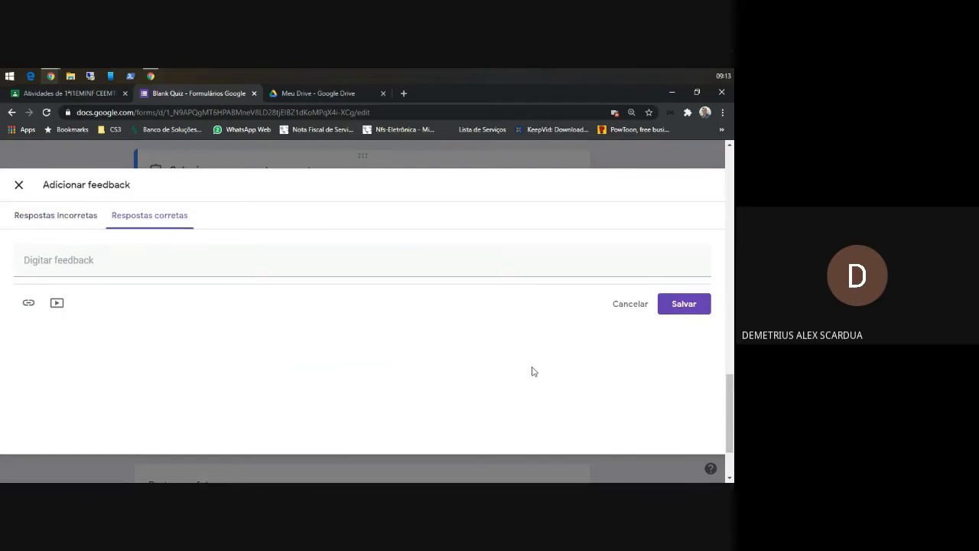
pyautogui.click(629, 304)
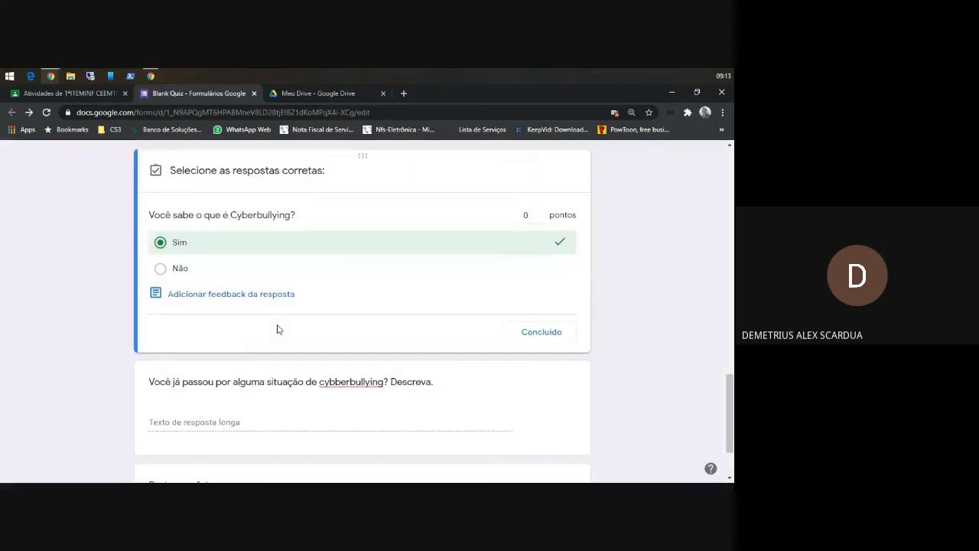
# Open the paragraph question's answer key, examine its answer feedback field, and close the feedback dialog without saving.
pyautogui.scroll(-2, 277, 329)
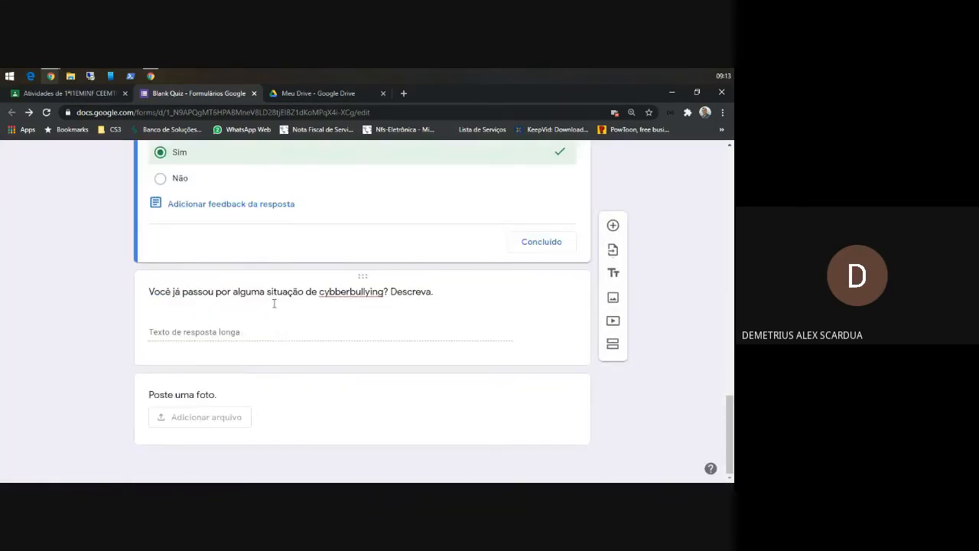
pyautogui.doubleClick(455, 279)
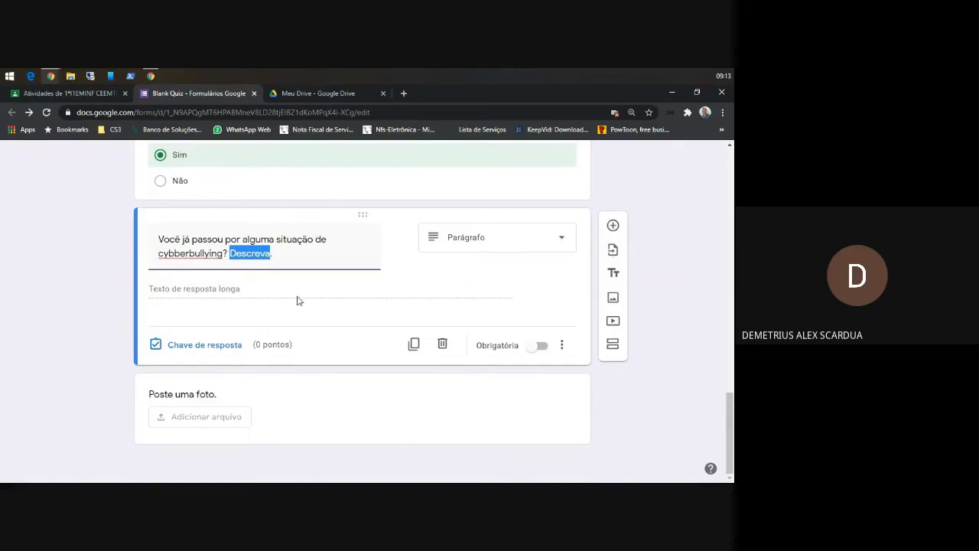
pyautogui.click(210, 345)
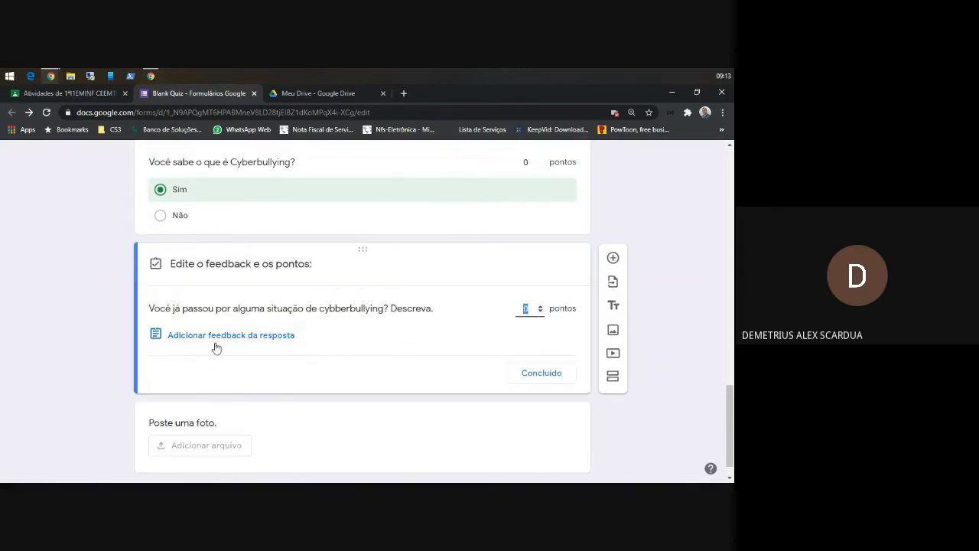
pyautogui.click(223, 336)
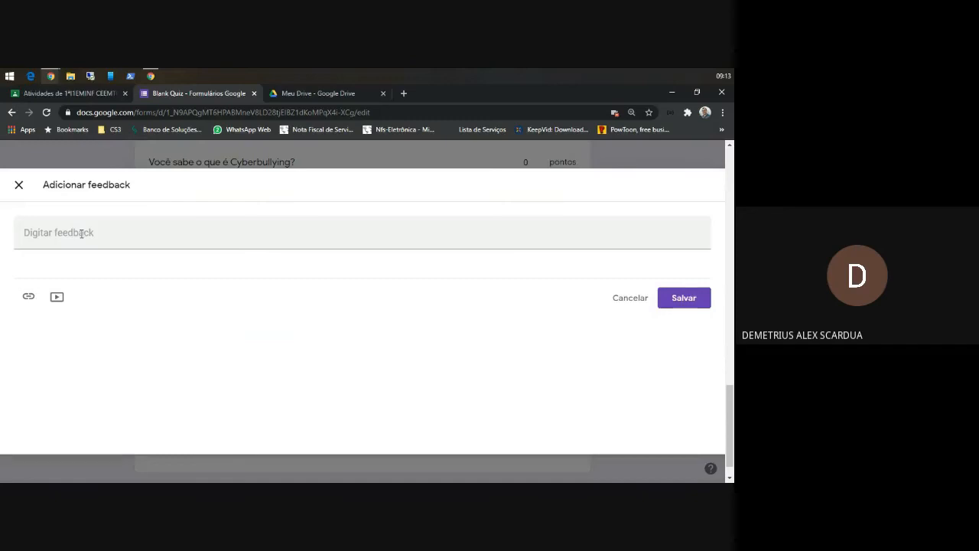
pyautogui.click(33, 232)
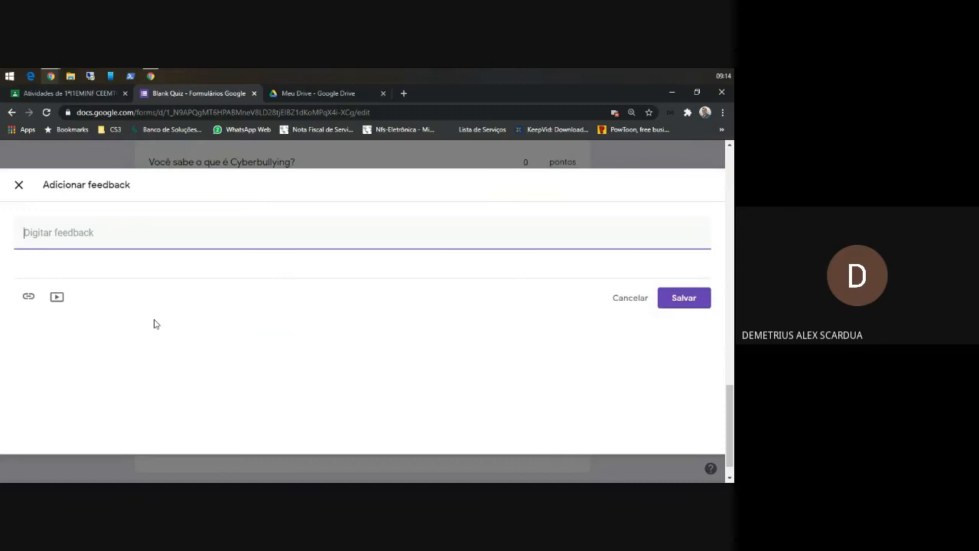
pyautogui.click(19, 186)
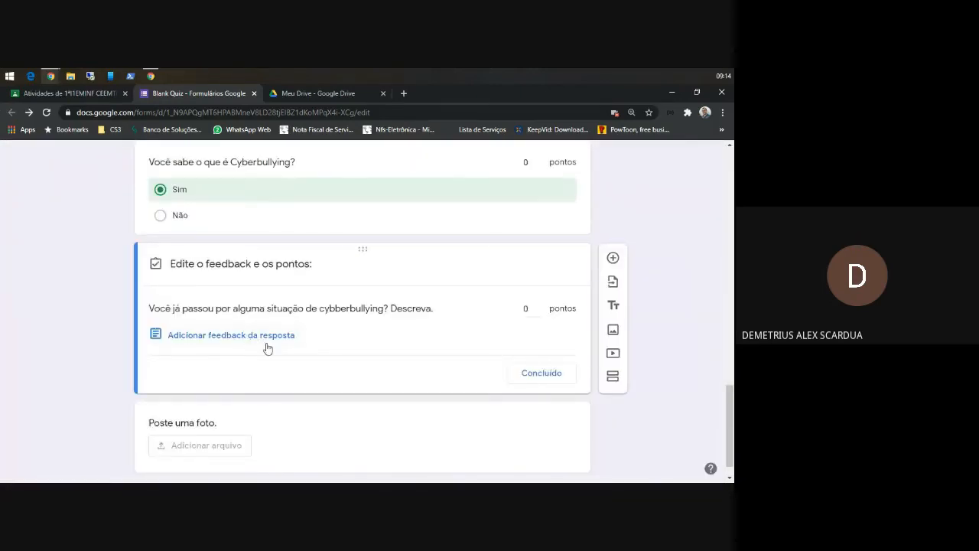
# Review the quiz from the paragraph question through the image and Turma question back to the form title.
pyautogui.scroll(-1, 270, 348)
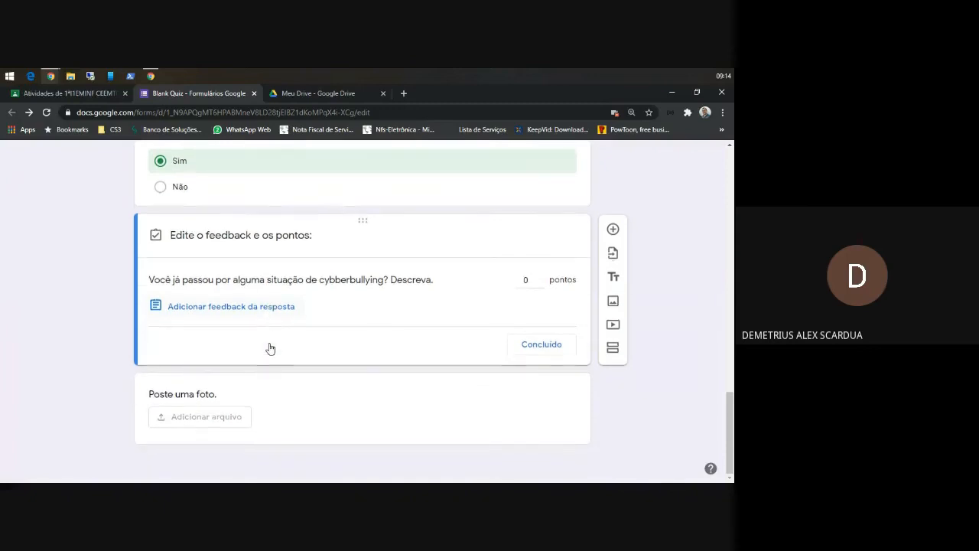
pyautogui.scroll(3, 421, 383)
pyautogui.scroll(2, 421, 385)
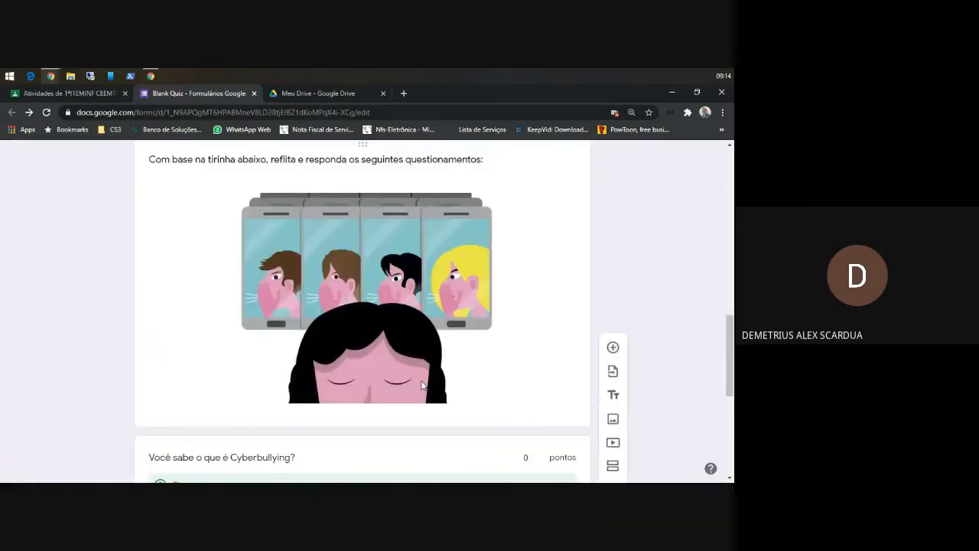
pyautogui.scroll(-3, 421, 385)
pyautogui.scroll(3, 422, 385)
pyautogui.scroll(10, 421, 385)
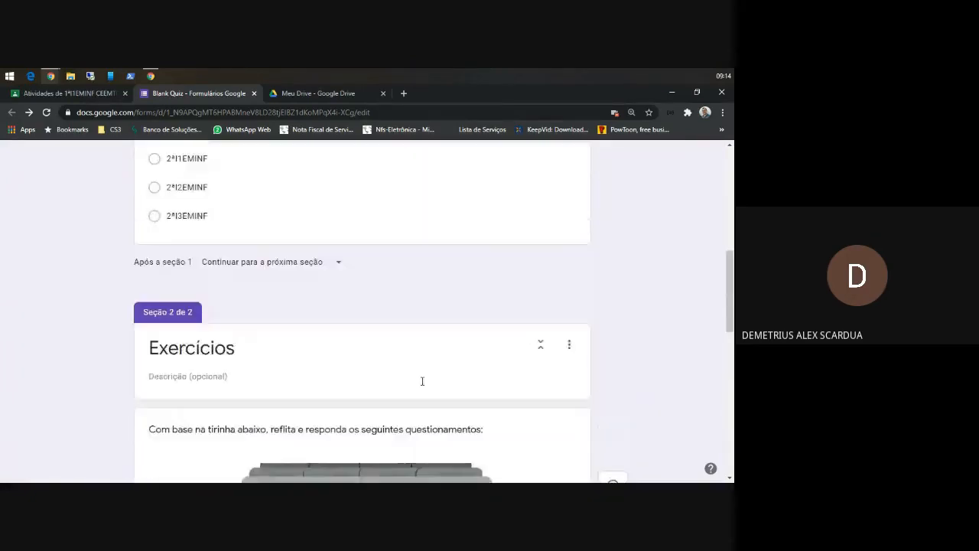
pyautogui.scroll(-10, 422, 385)
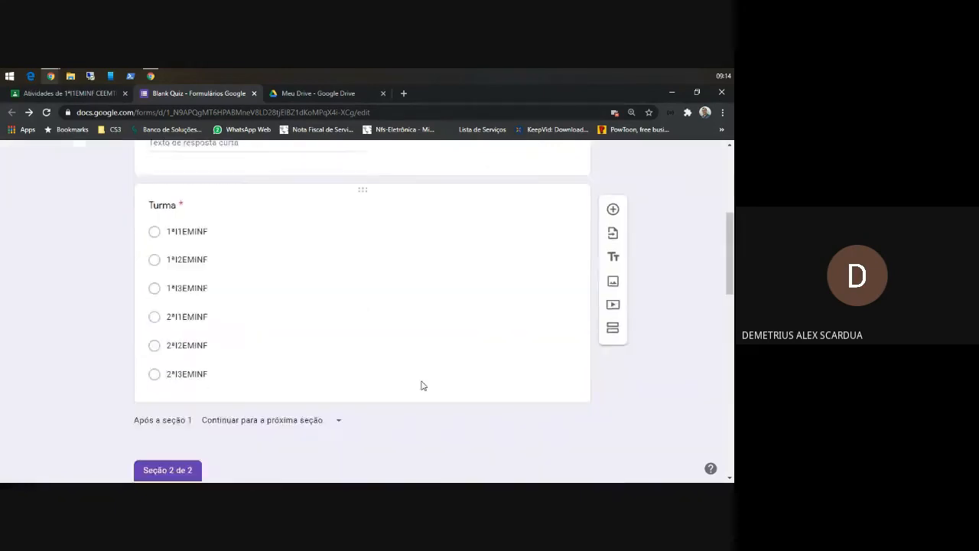
pyautogui.scroll(3, 421, 385)
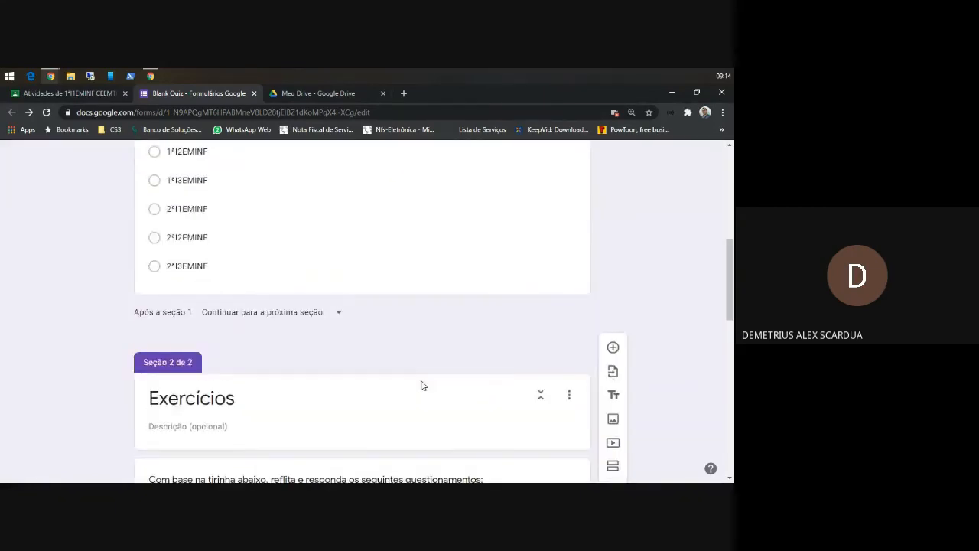
pyautogui.scroll(8, 421, 385)
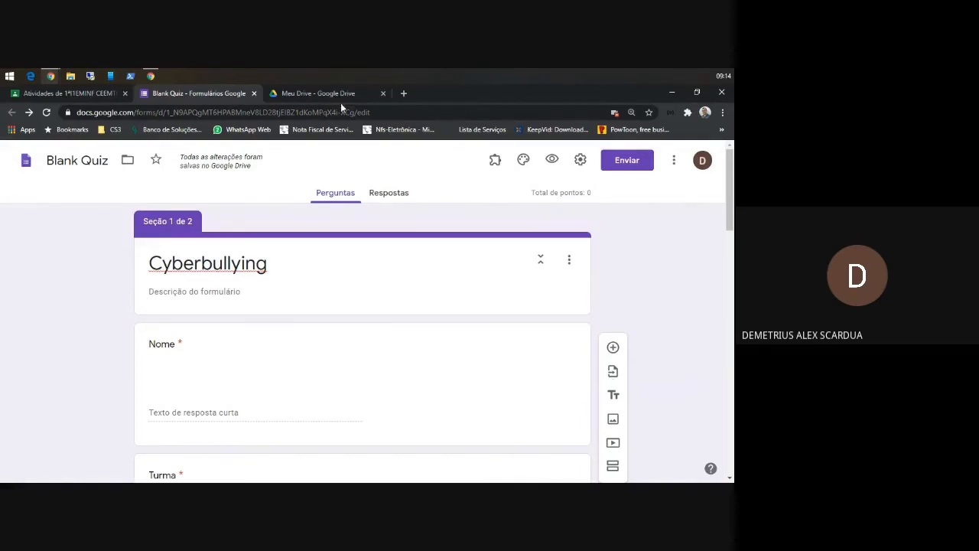
# Close the Google Drive page and rename the form file as Cyberbullying_teste, reusing the form's title text.
pyautogui.click(382, 93)
pyautogui.doubleClick(236, 262)
pyautogui.hotkey('ctrl', 'c')
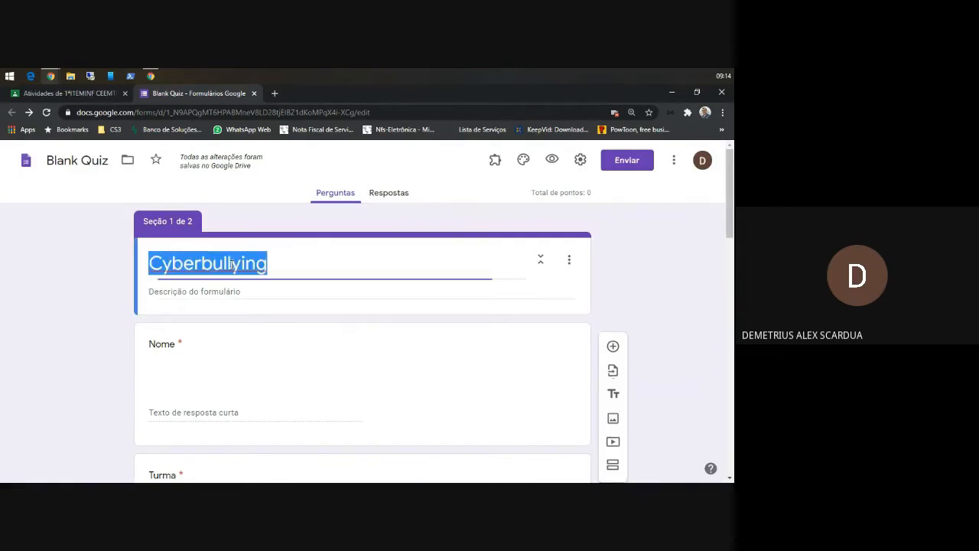
pyautogui.click(50, 160)
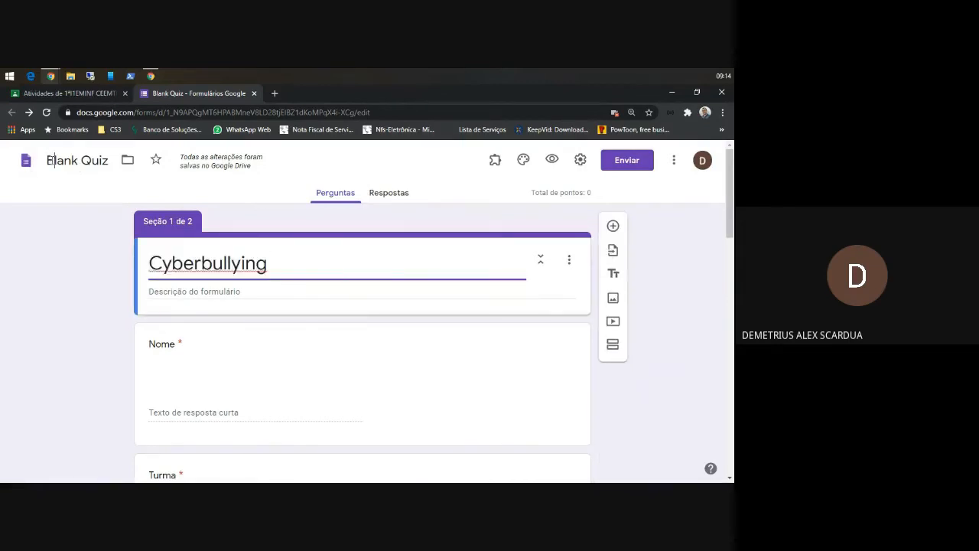
pyautogui.moveTo(47, 161); pyautogui.dragTo(114, 164)
pyautogui.hotkey('ctrl', 'v')
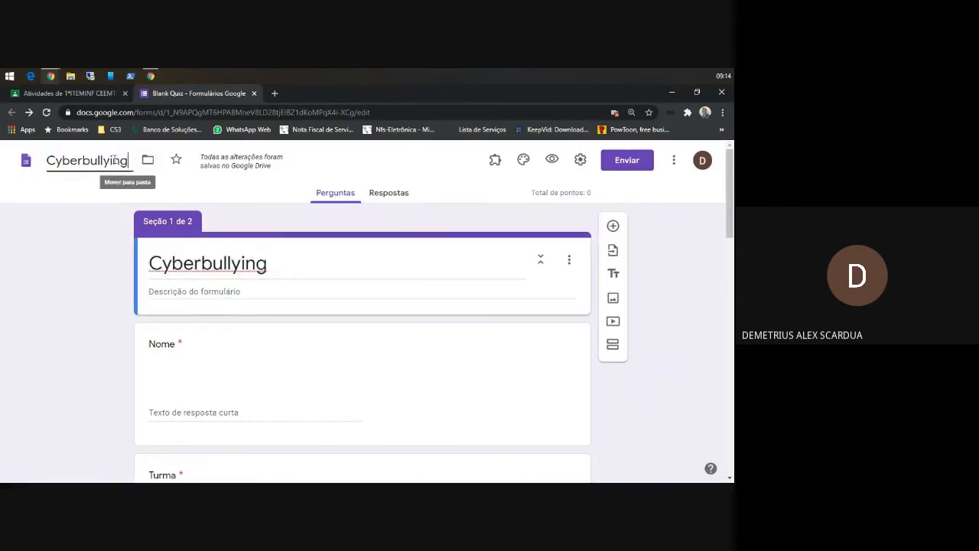
pyautogui.write('_teste')
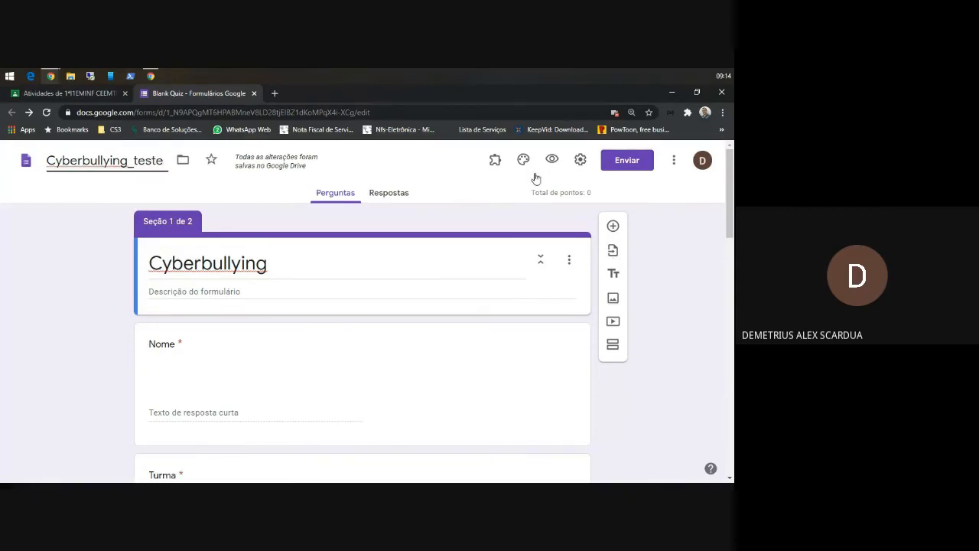
pyautogui.scroll(-3, 339, 253)
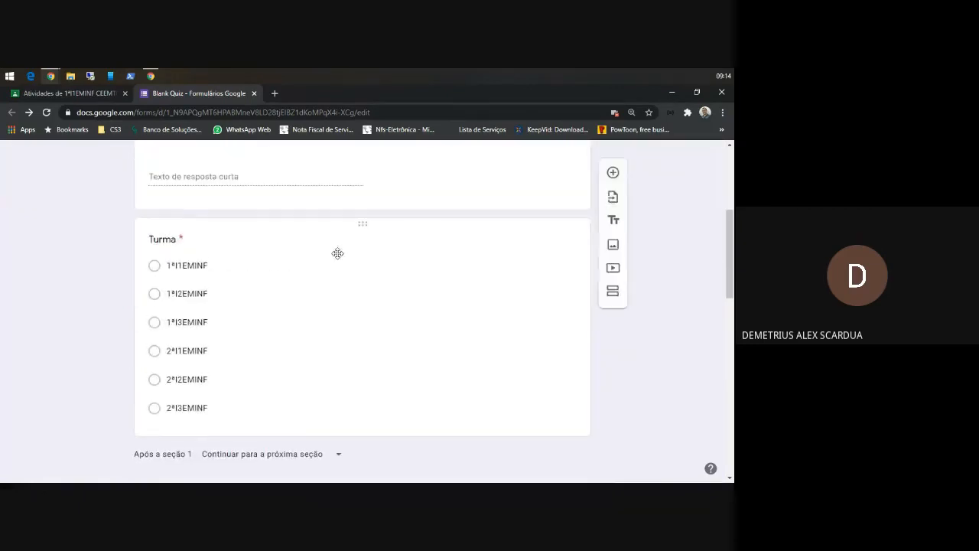
pyautogui.scroll(3, 338, 253)
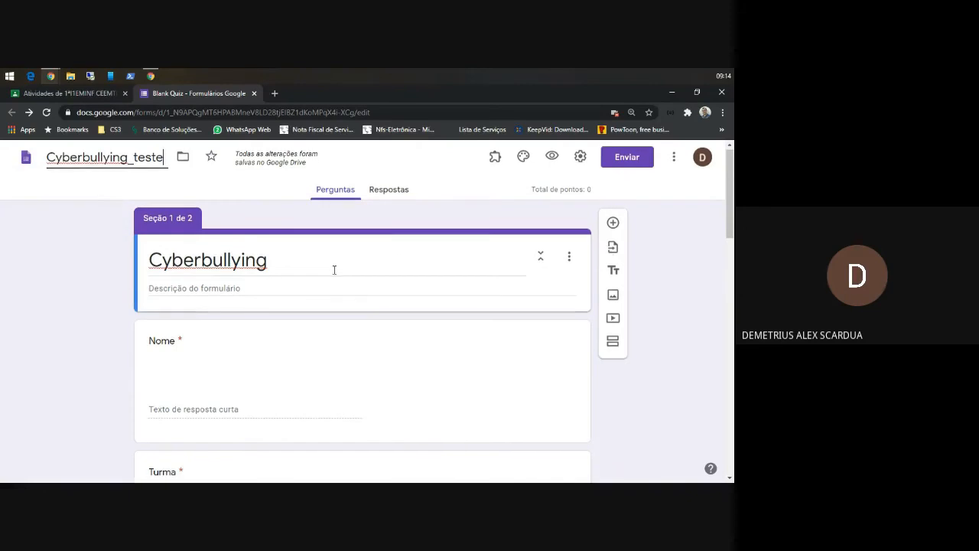
pyautogui.scroll(-2, 332, 270)
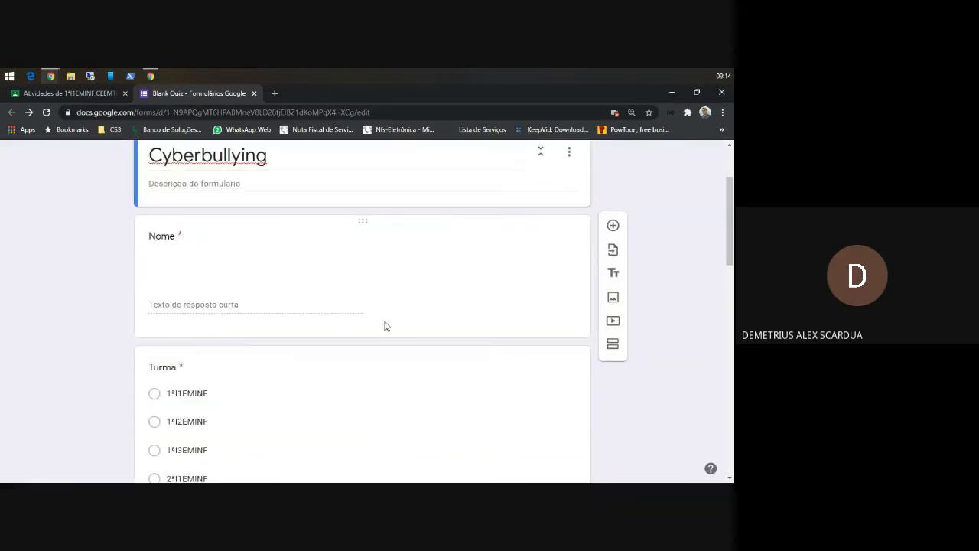
pyautogui.scroll(2, 385, 326)
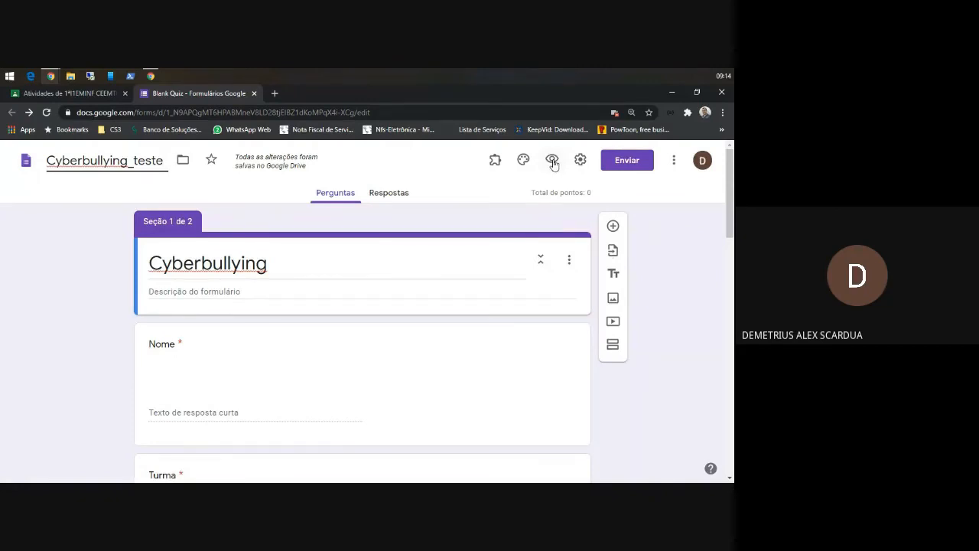
# Preview the form as a respondent and try to advance past the first section without answering the required questions.
pyautogui.click(552, 159)
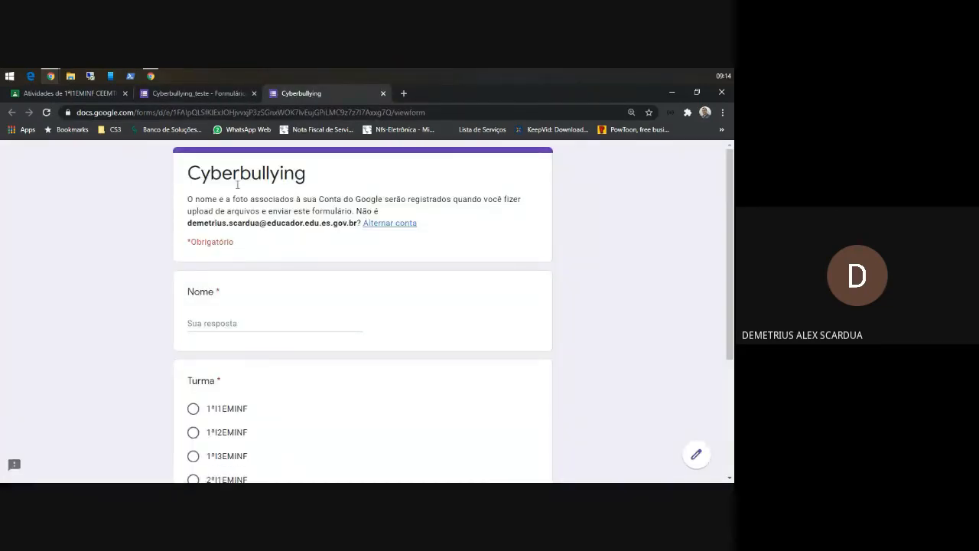
pyautogui.scroll(-2, 200, 271)
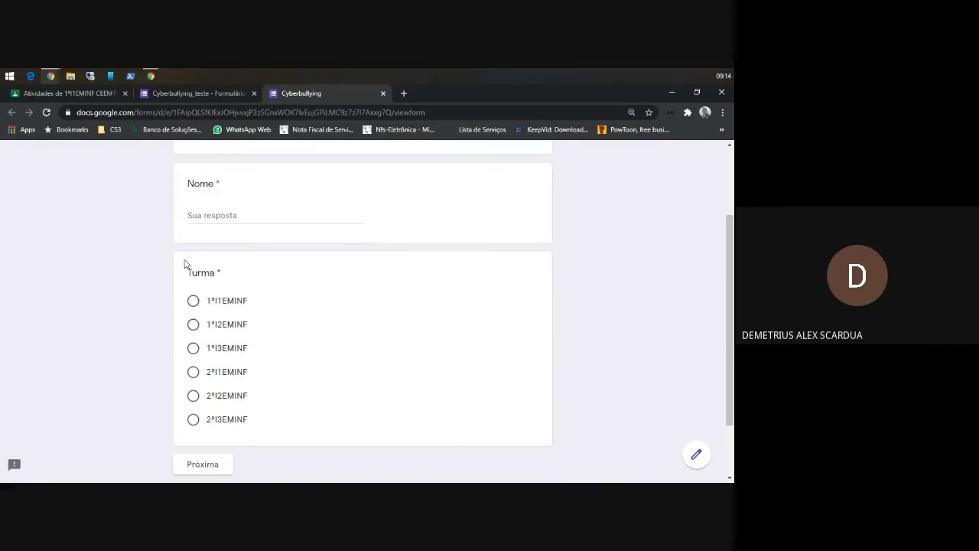
pyautogui.click(220, 216)
pyautogui.scroll(-1, 373, 295)
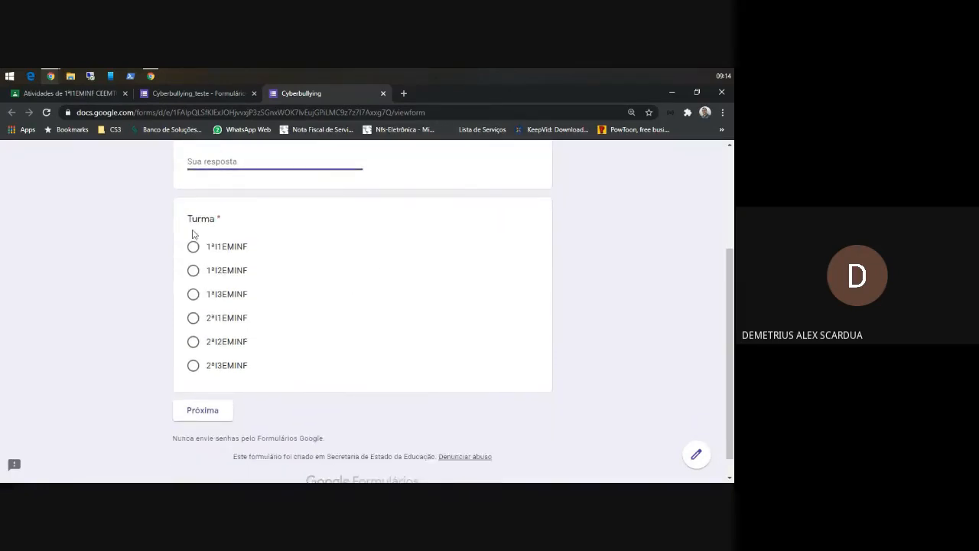
pyautogui.click(200, 411)
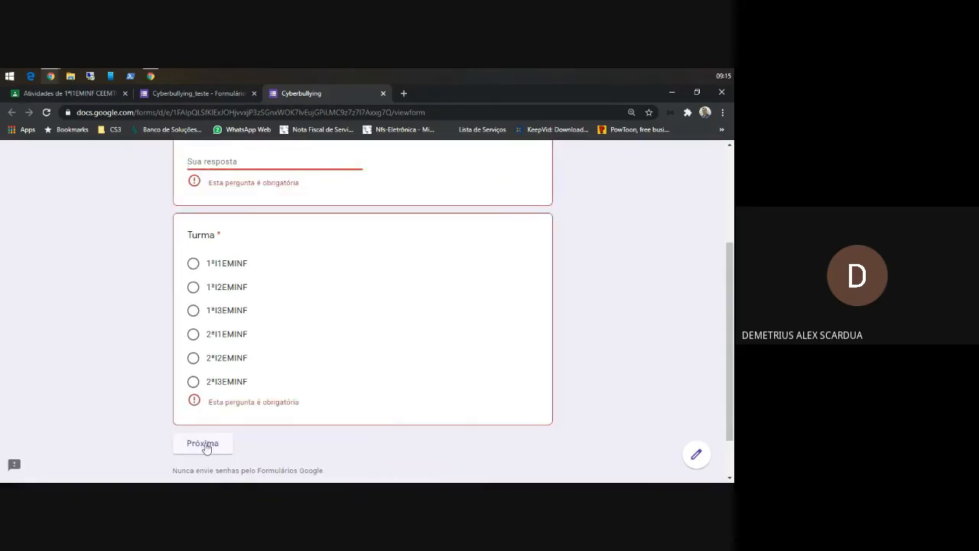
# Enter the respondent's name, choose 1ªI1EMINF as the Turma, and advance to the Exercícios section of the preview.
pyautogui.click(205, 446)
pyautogui.write('Demétrius')
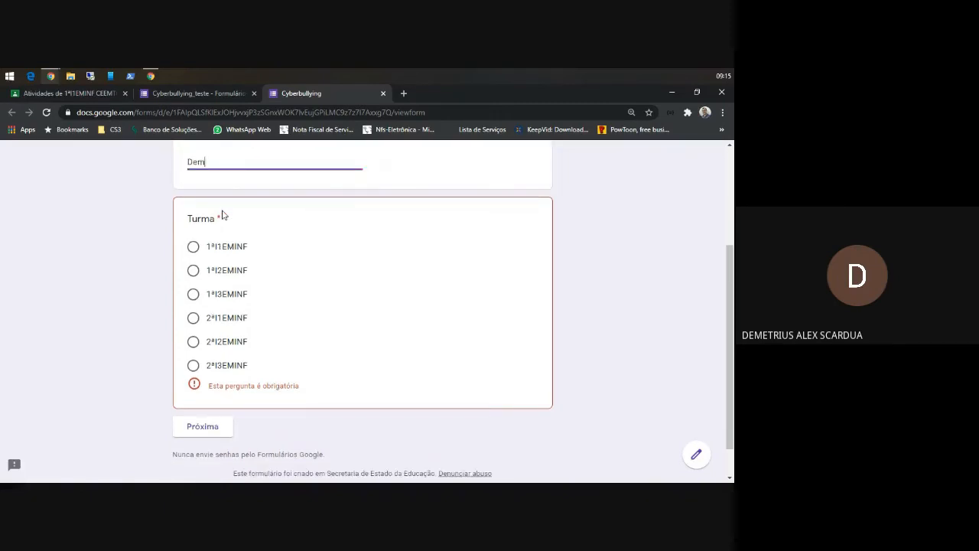
pyautogui.click(194, 246)
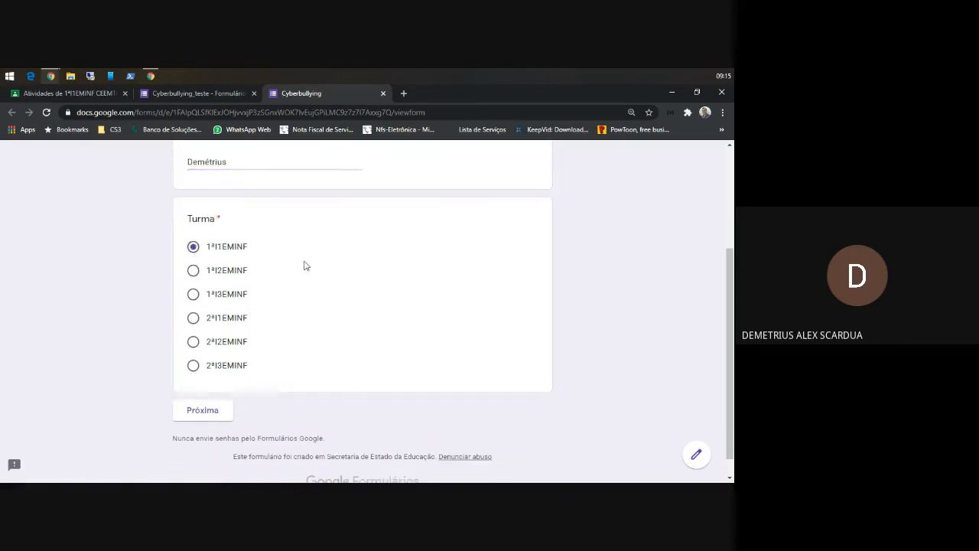
pyautogui.click(202, 414)
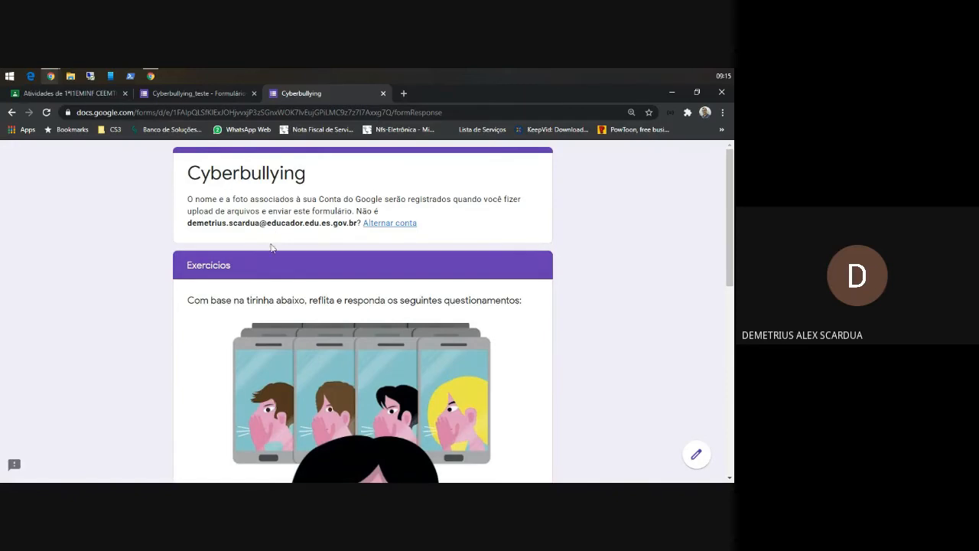
# Answer Sim to the Cyberbullying question and enter "ajbsdklajsdbhlfkbasdlkfbasdfasdfasdf" as the paragraph answer in the Exercícios section.
pyautogui.scroll(-1, 256, 282)
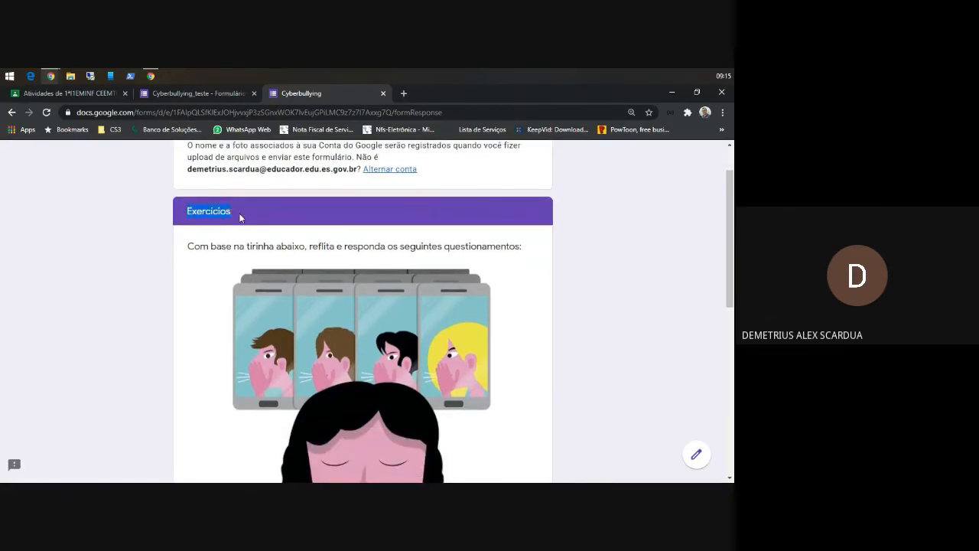
pyautogui.scroll(-1, 240, 218)
pyautogui.moveTo(193, 193); pyautogui.dragTo(385, 216)
pyautogui.scroll(-2, 390, 222)
pyautogui.scroll(-3, 398, 228)
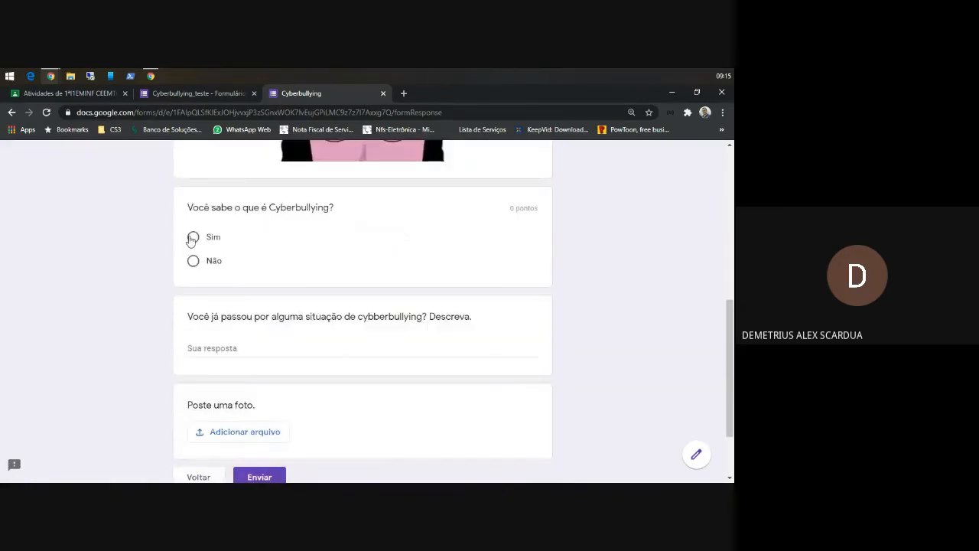
pyautogui.click(192, 237)
pyautogui.click(267, 348)
pyautogui.write('ajbsdklajsdbhlfkbasdlkfbasdfasdfasdf')
# Review the photo upload question and the rest of the Exercícios section, and close the preview without submitting.
pyautogui.scroll(-2, 252, 350)
pyautogui.click(236, 391)
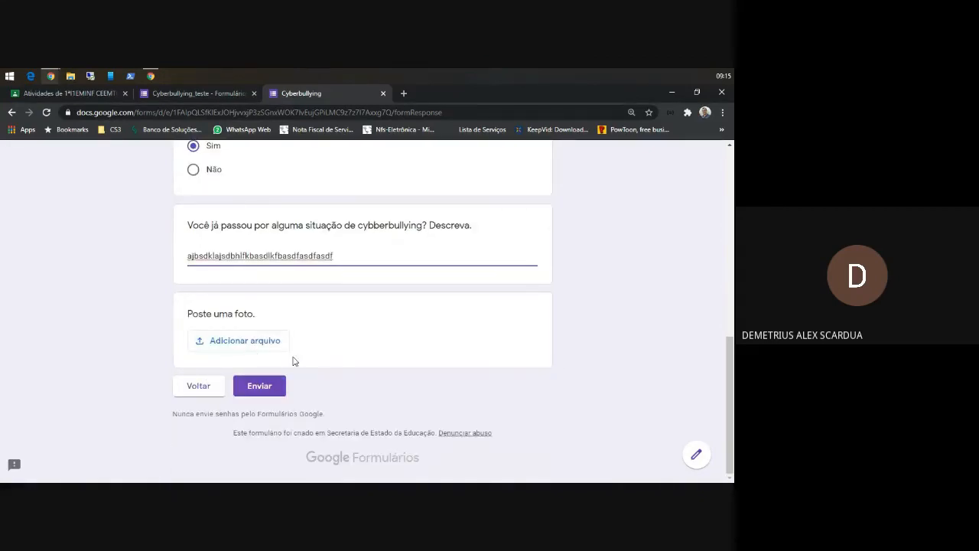
pyautogui.scroll(-6, 359, 304)
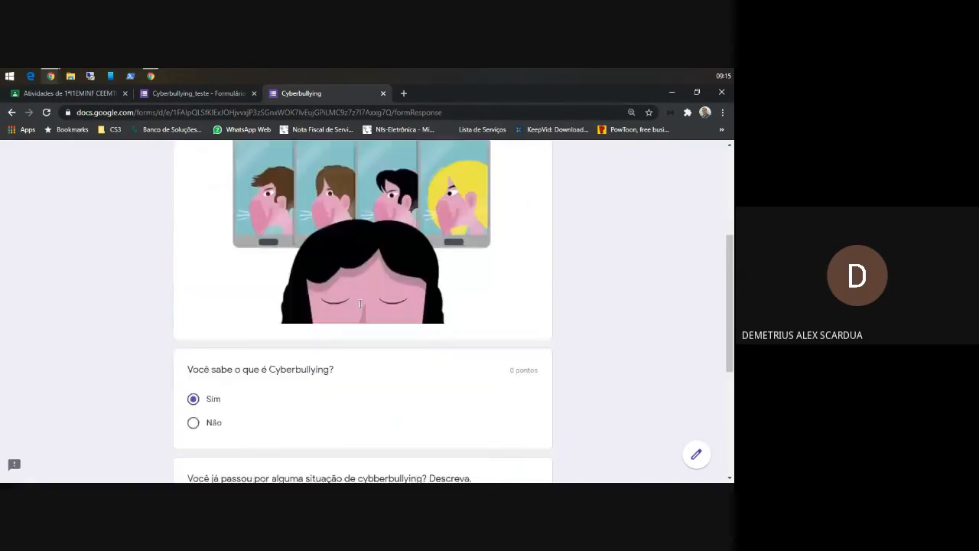
pyautogui.scroll(6, 363, 312)
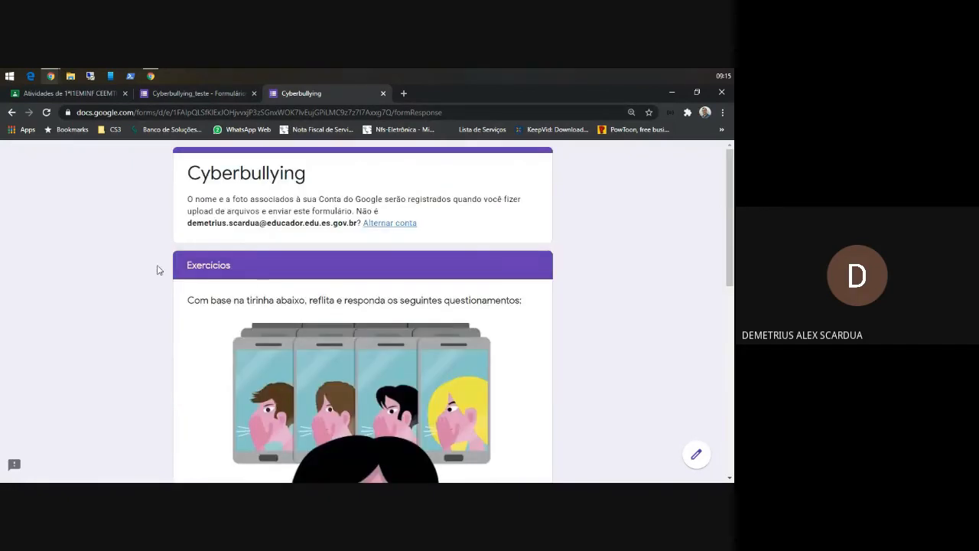
pyautogui.click(383, 93)
pyautogui.click(410, 173)
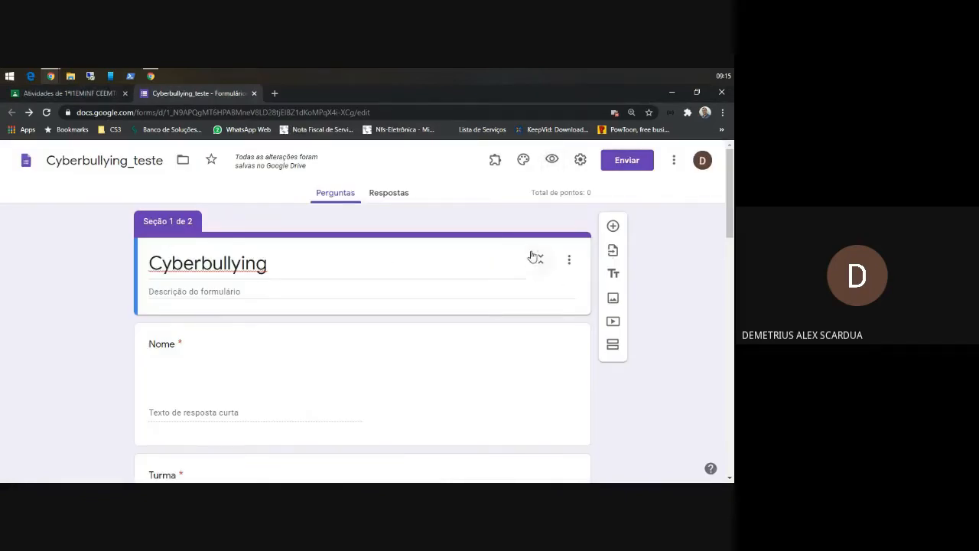
# Insert the teal starry-sky picture from the Trabalho e escola themes as the form's header image.
pyautogui.click(523, 162)
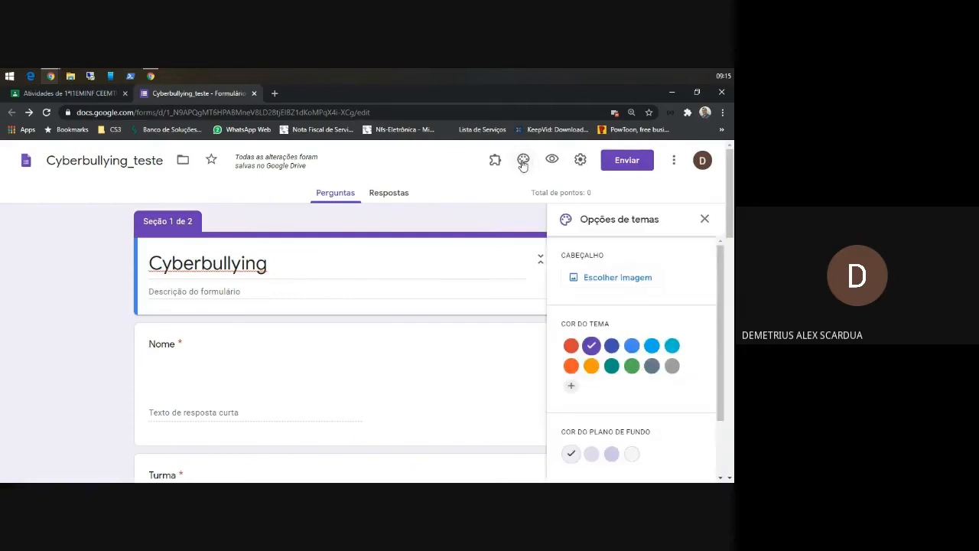
pyautogui.click(602, 279)
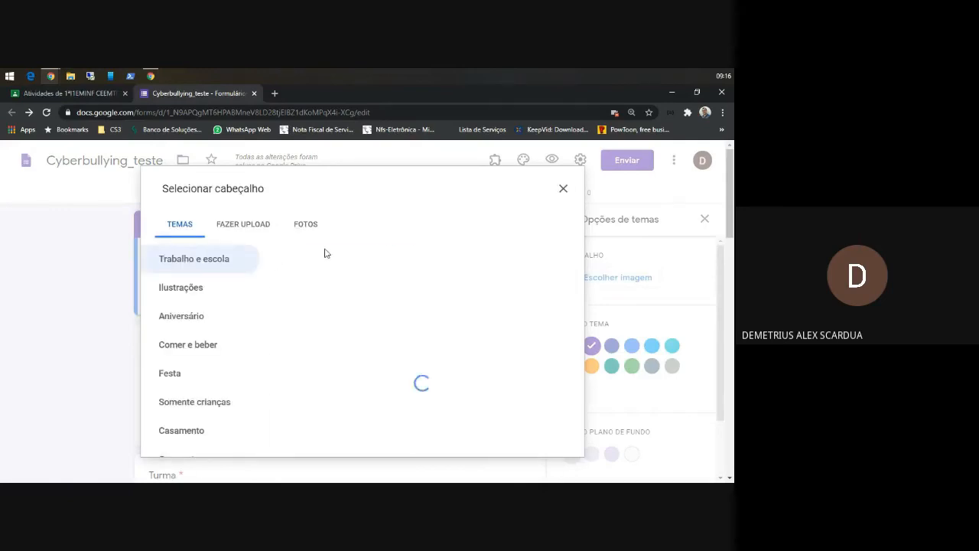
pyautogui.scroll(-15, 400, 293)
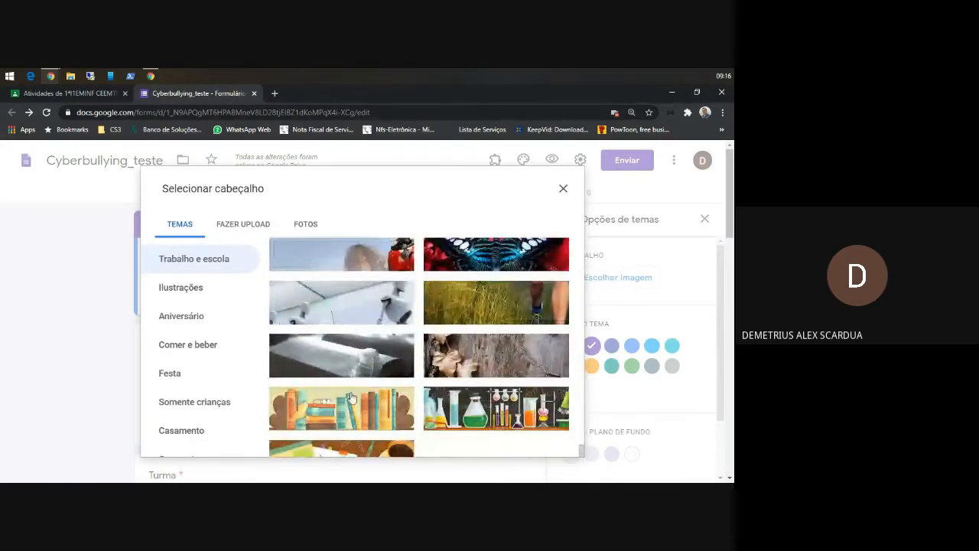
pyautogui.scroll(5, 489, 423)
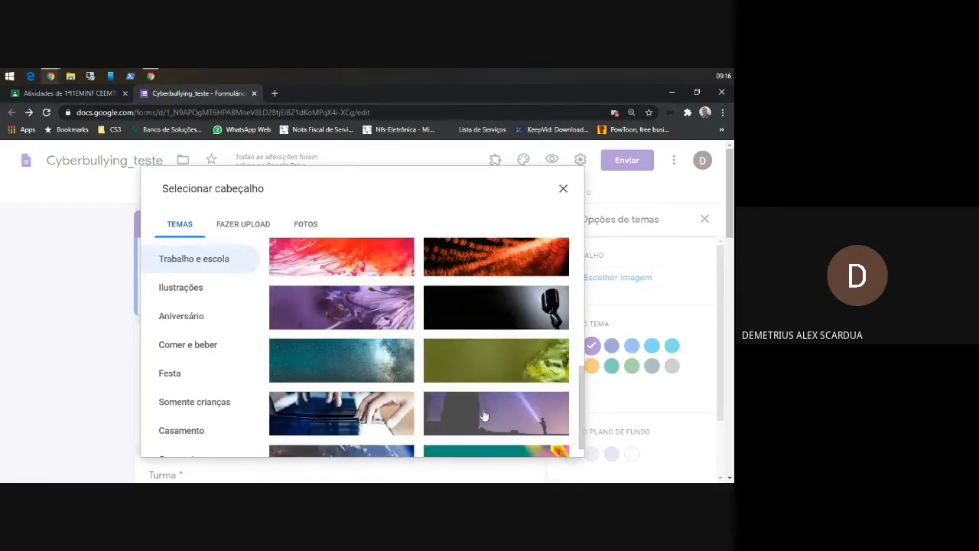
pyautogui.click(346, 358)
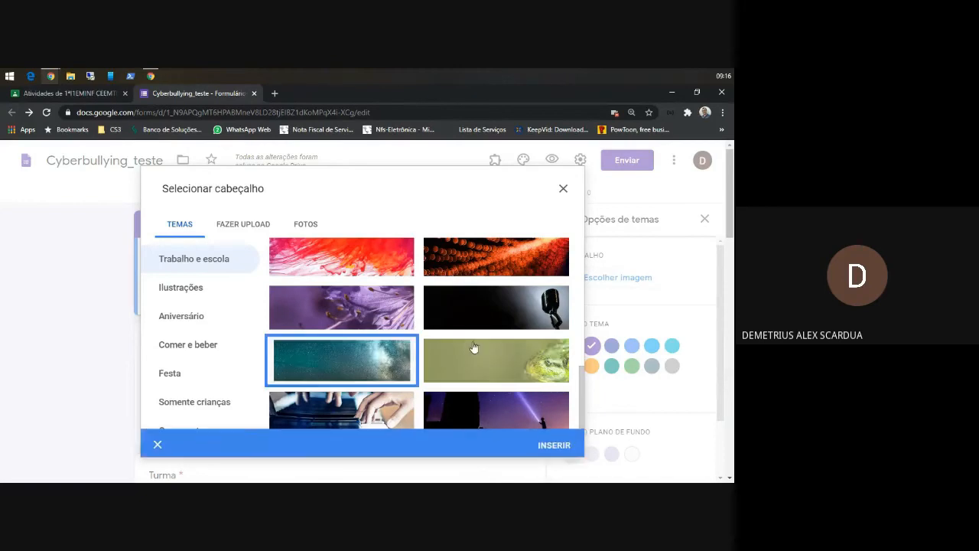
pyautogui.click(559, 444)
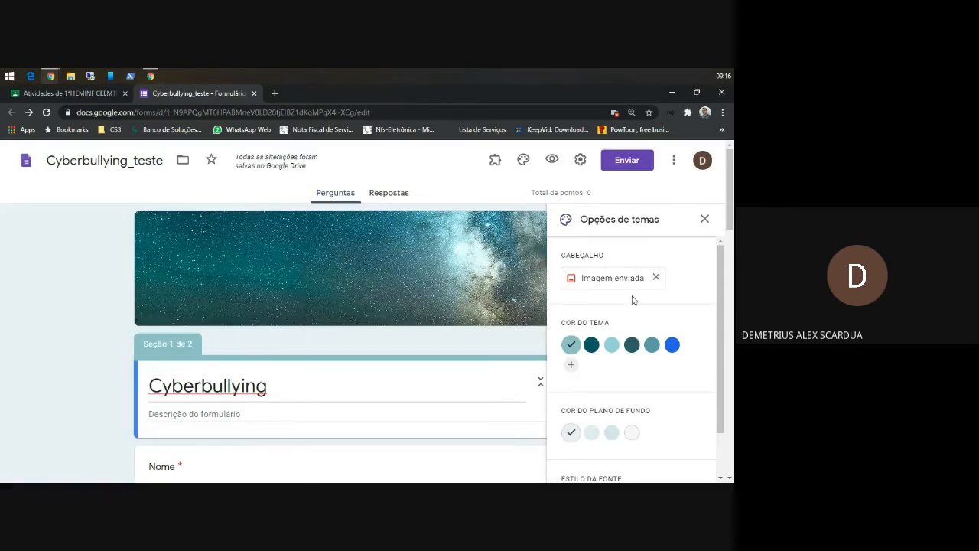
# Set the theme color to the fourth swatch, a dark grayish teal, and the background to the Escuro shade.
pyautogui.click(591, 344)
pyautogui.click(631, 345)
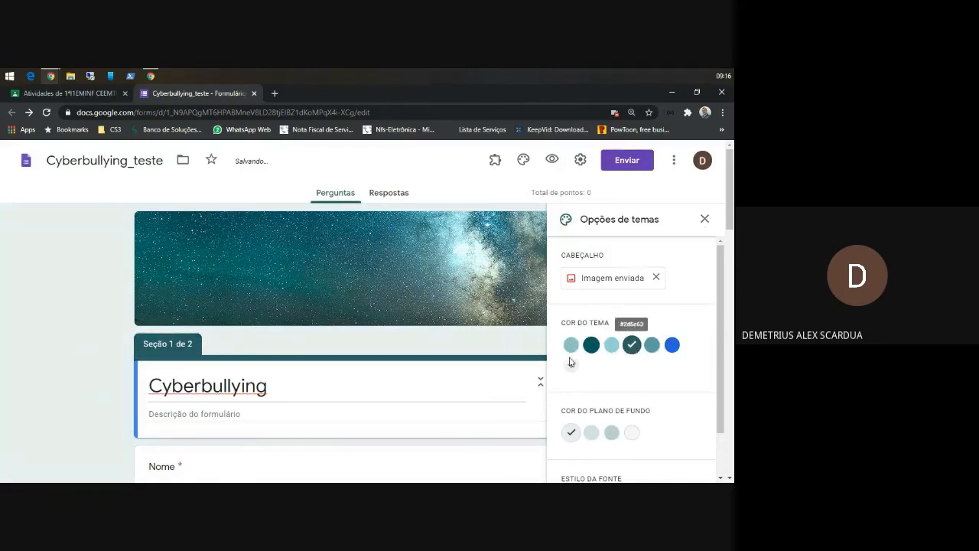
pyautogui.scroll(-1, 620, 366)
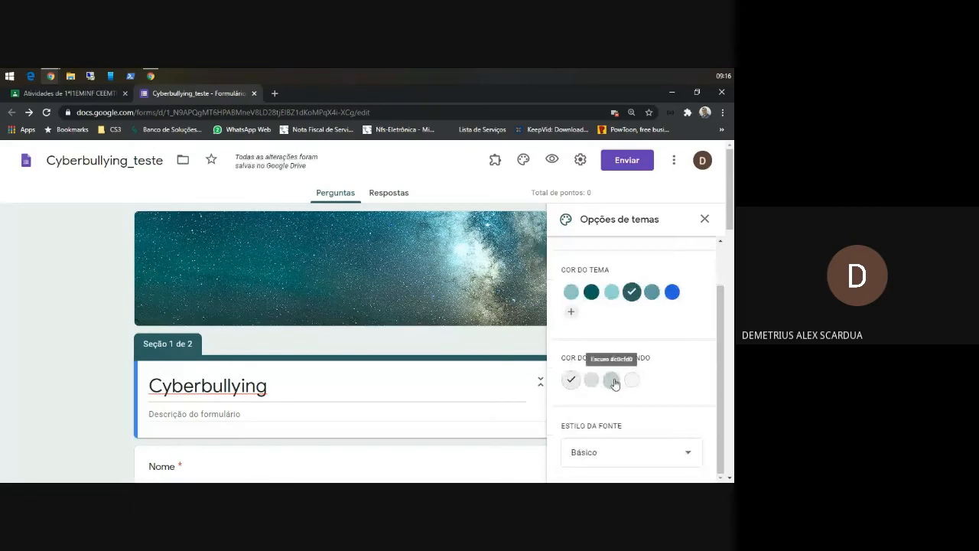
pyautogui.click(612, 379)
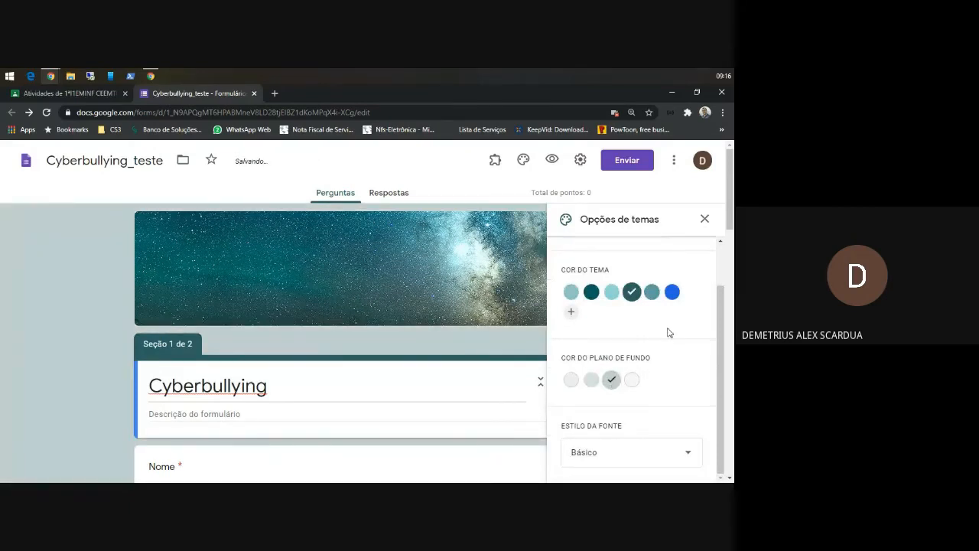
# Try the Divertido font style on the form and restore the Básico style.
pyautogui.scroll(-4, 668, 332)
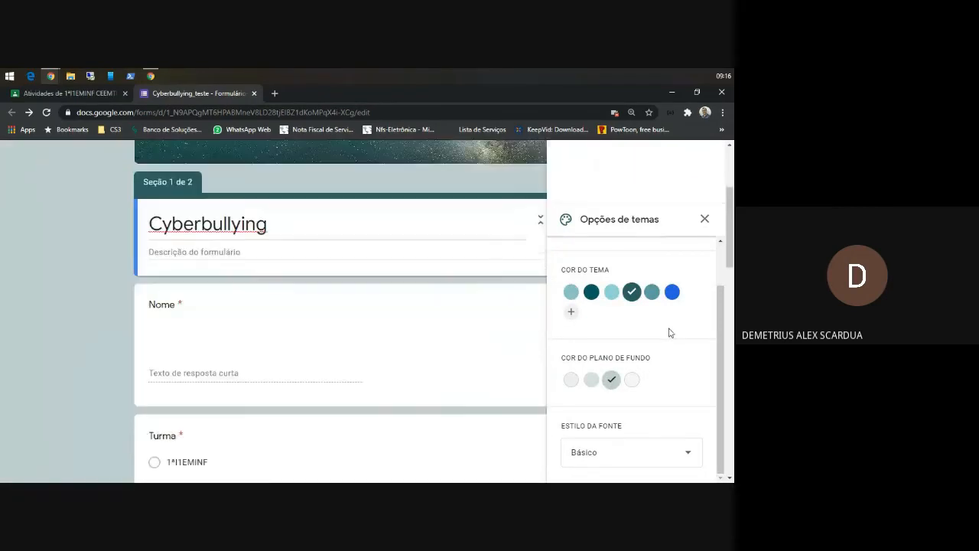
pyautogui.click(627, 454)
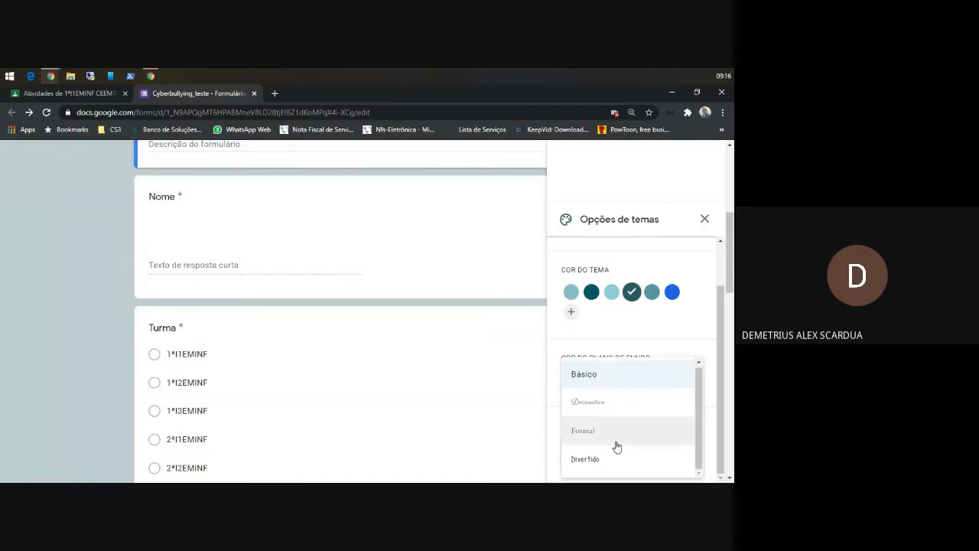
pyautogui.click(586, 459)
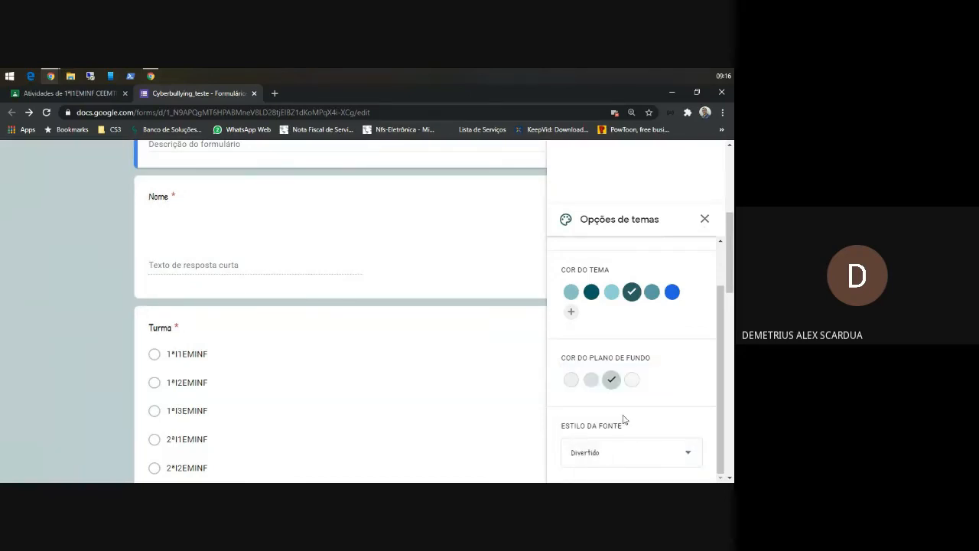
pyautogui.click(637, 456)
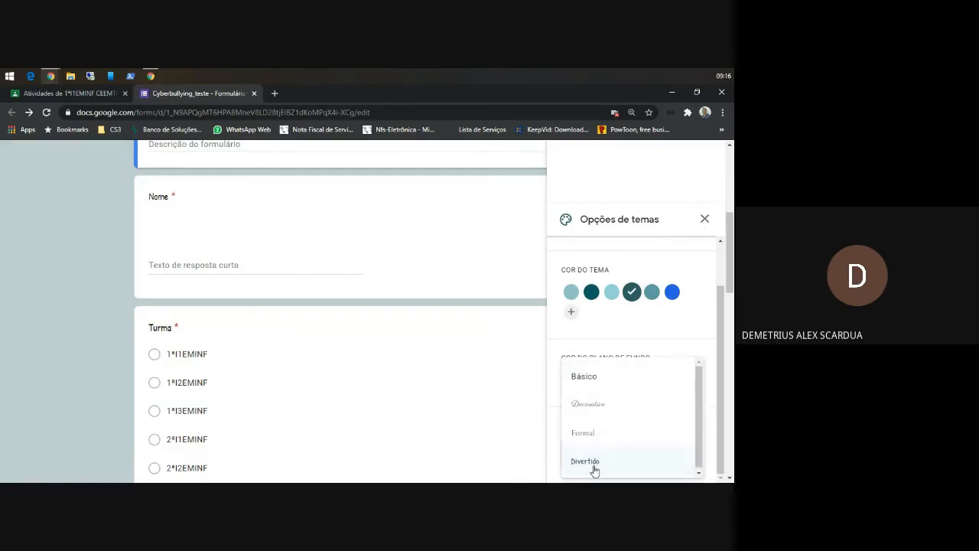
pyautogui.click(616, 375)
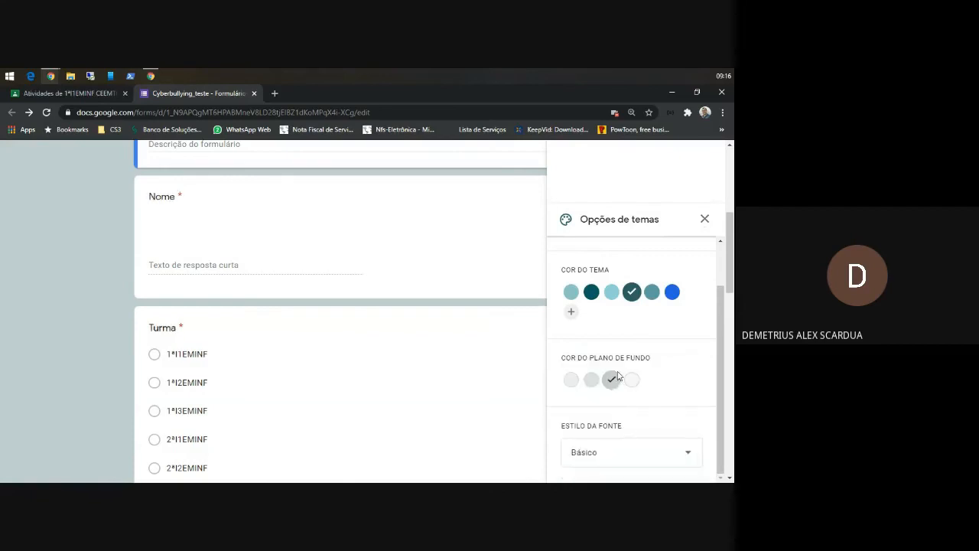
# Close the theme options, preview the themed form as a respondent, and return to the editor.
pyautogui.scroll(1, 681, 354)
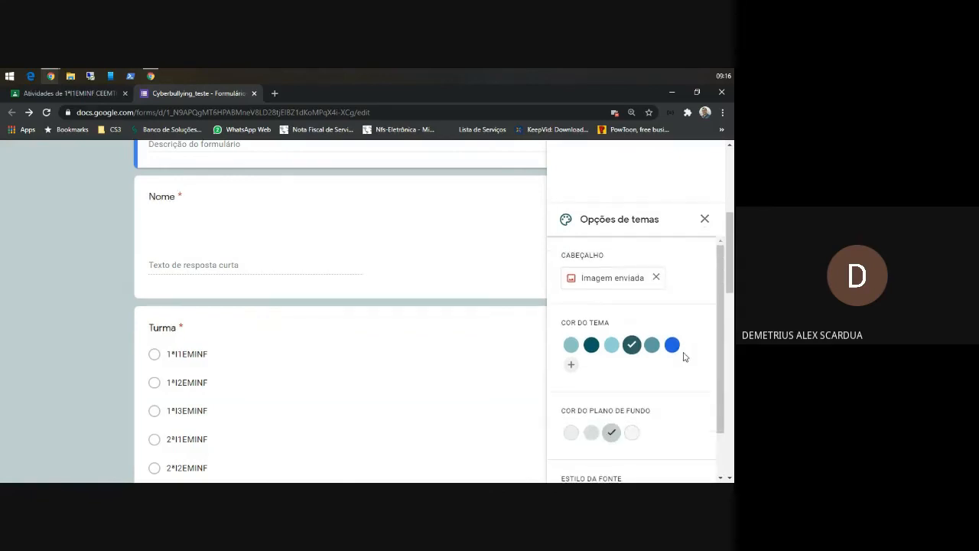
pyautogui.click(706, 220)
pyautogui.scroll(5, 358, 299)
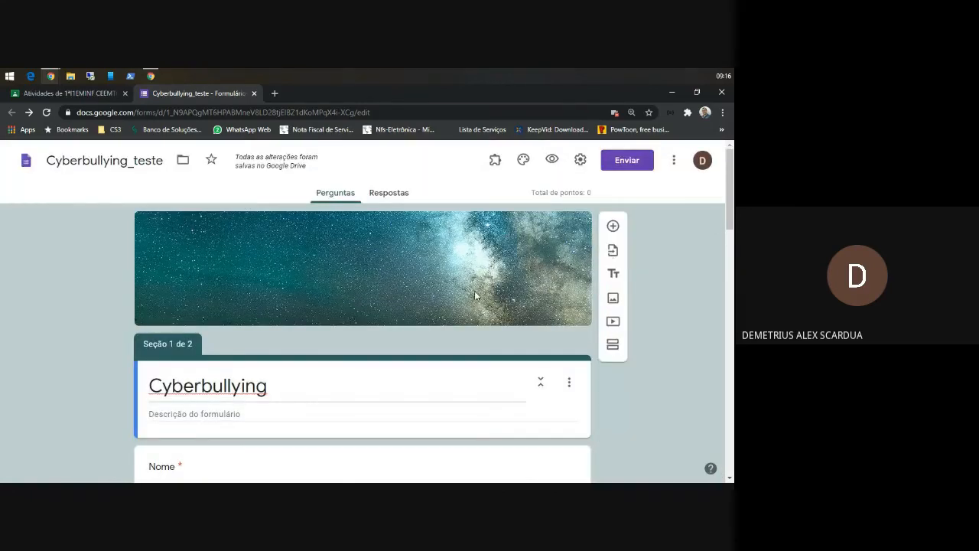
pyautogui.click(551, 159)
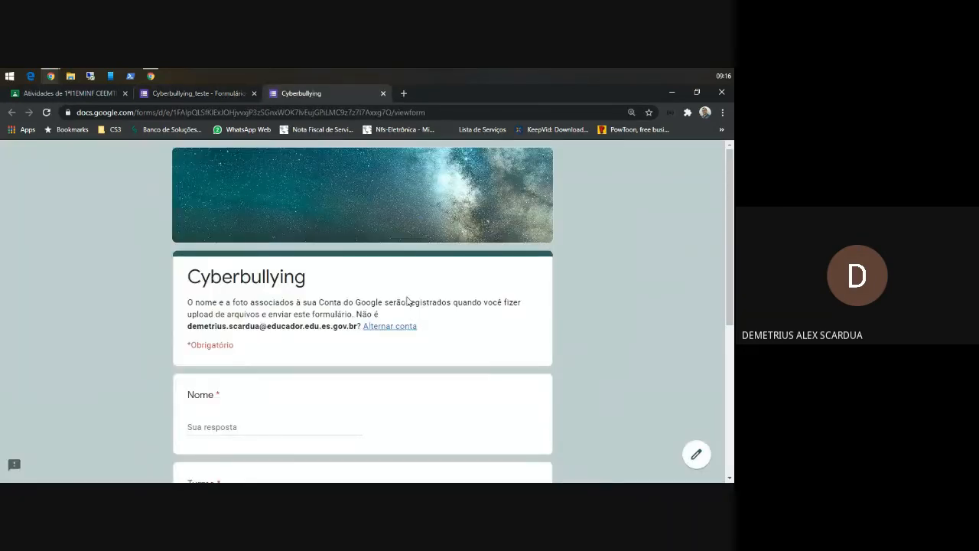
pyautogui.scroll(-3, 407, 301)
pyautogui.hotkey('ctrl', 'w')
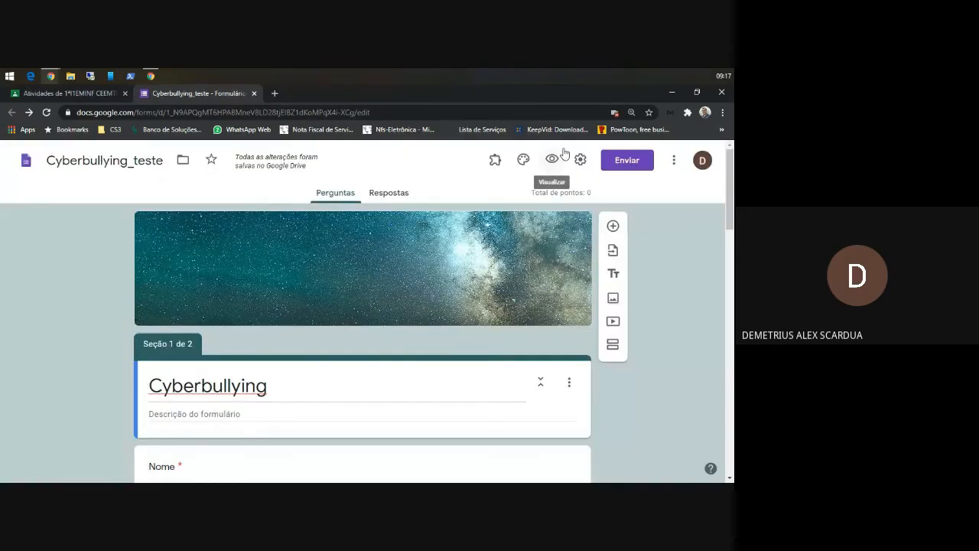
# Enable Coletar endereços de e-mail in the form's general settings, try response receipts set to Sempre, and turn receipts off.
pyautogui.click(580, 161)
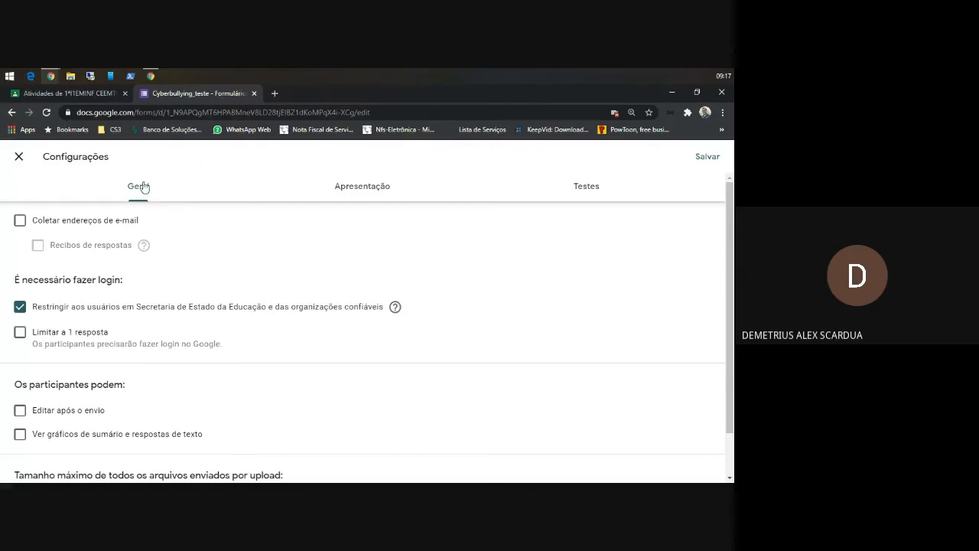
pyautogui.click(19, 221)
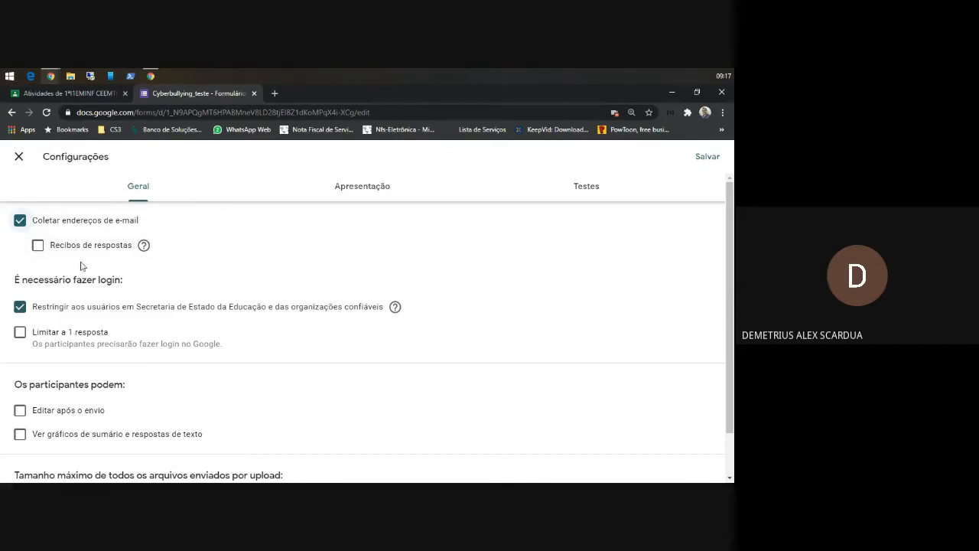
pyautogui.click(37, 246)
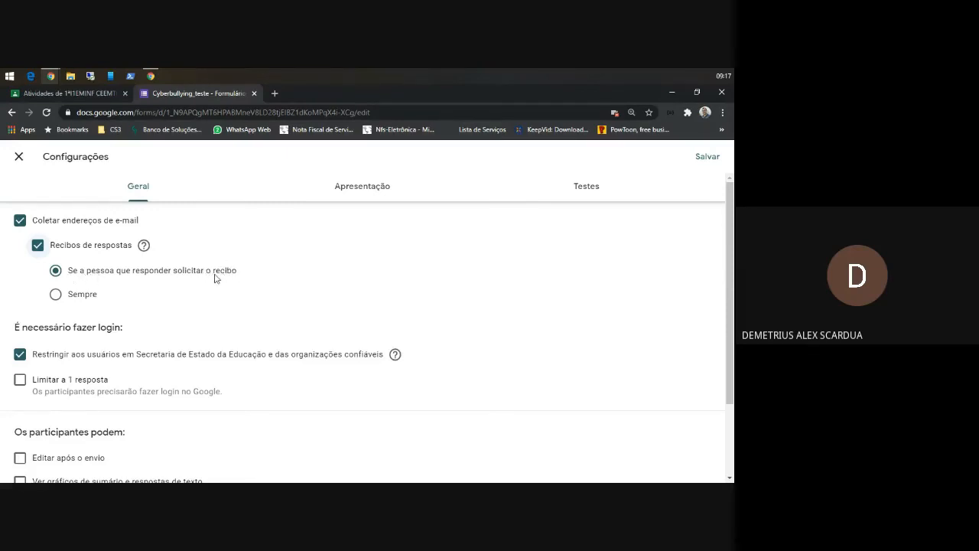
pyautogui.click(61, 296)
pyautogui.click(38, 245)
pyautogui.scroll(-1, 35, 293)
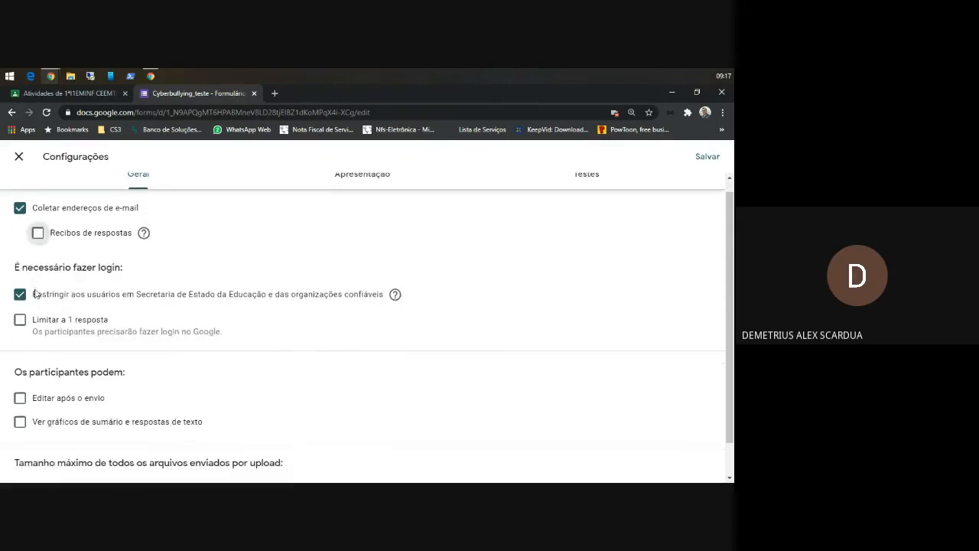
# Enable Limitar a 1 resposta in the general settings so each participant can answer only once.
pyautogui.scroll(-1, 35, 294)
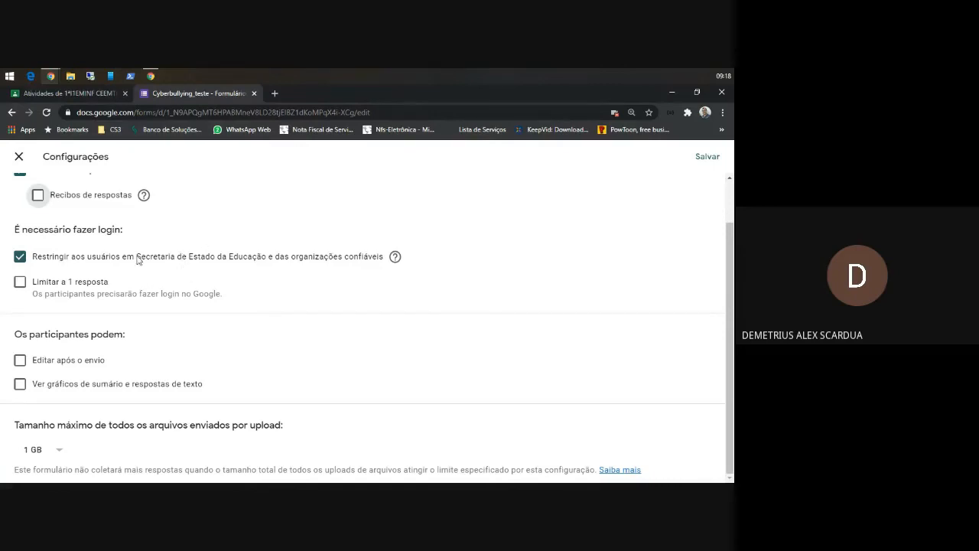
pyautogui.click(20, 282)
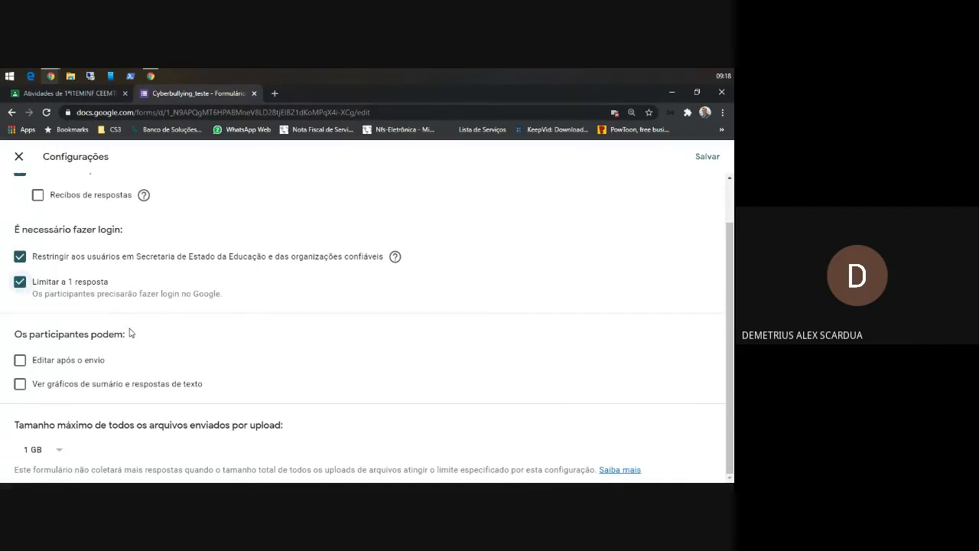
pyautogui.moveTo(14, 333); pyautogui.dragTo(124, 335)
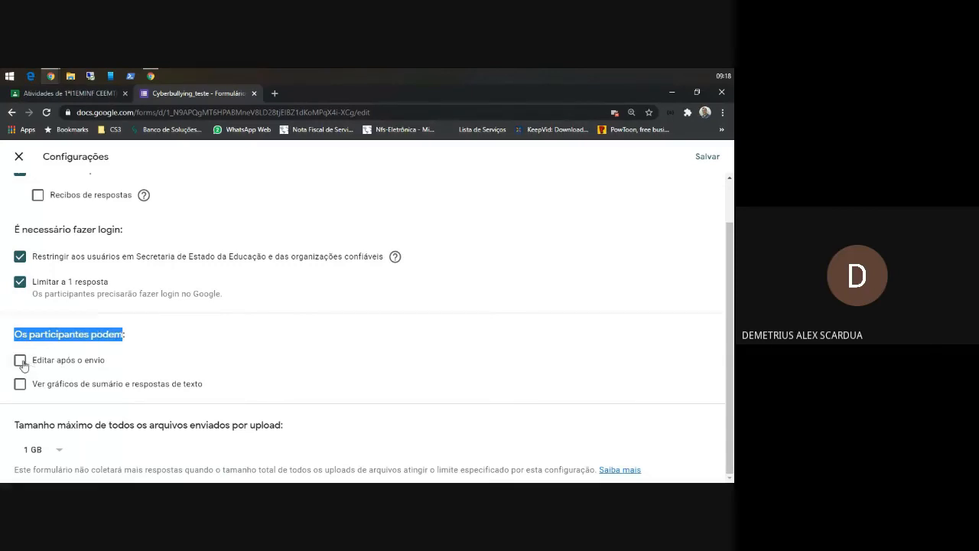
pyautogui.click(150, 348)
# Try the participant permissions Editar após o envio and Ver gráficos de sumário e respostas de texto, and turn both off.
pyautogui.click(20, 363)
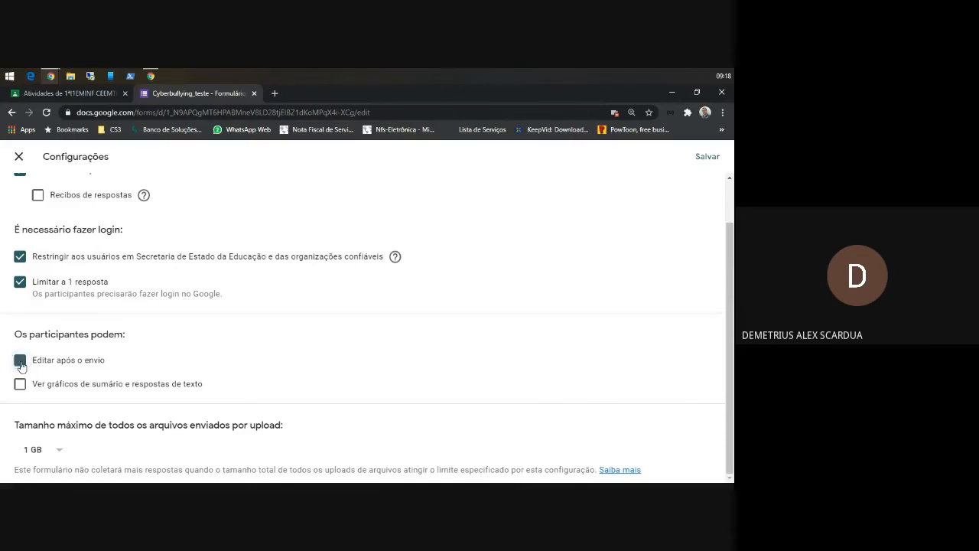
pyautogui.click(20, 361)
pyautogui.click(21, 385)
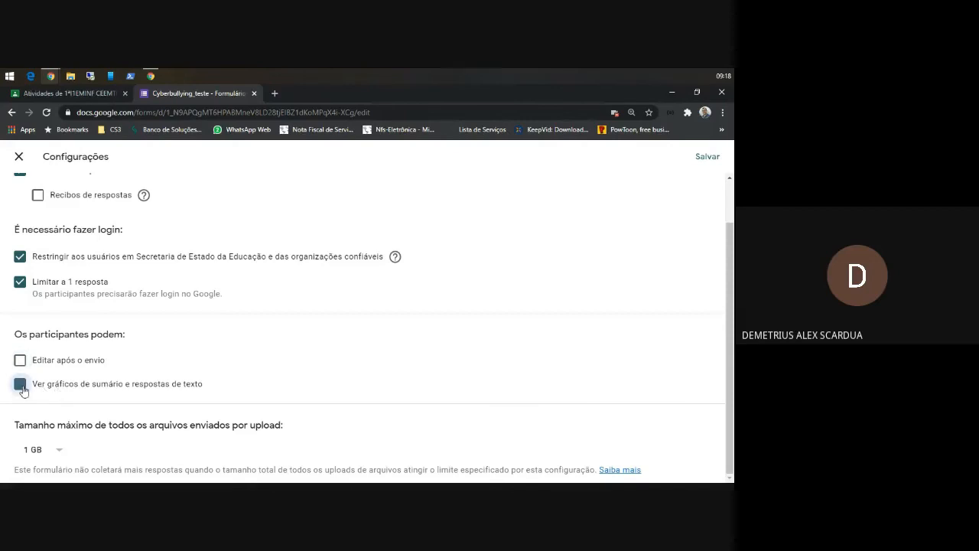
pyautogui.moveTo(35, 387); pyautogui.dragTo(188, 386)
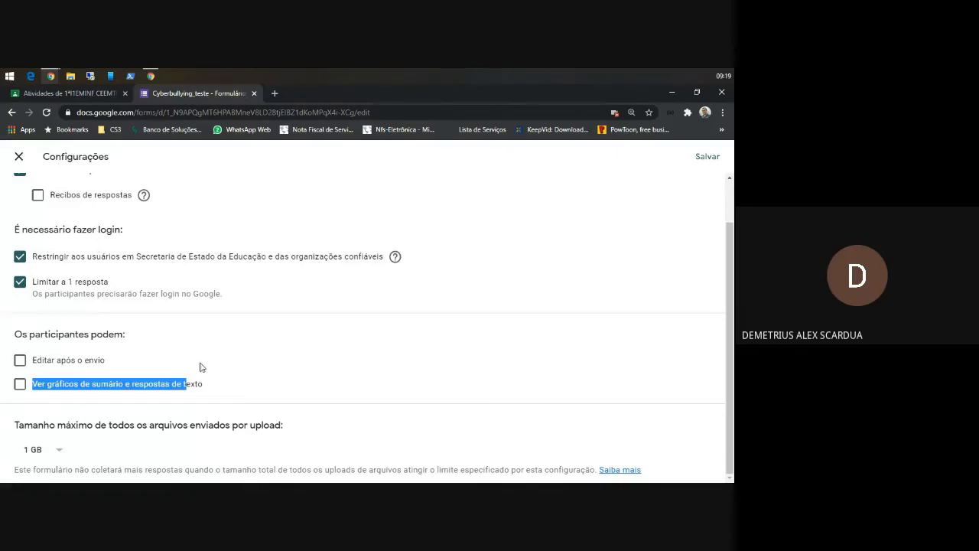
pyautogui.click(215, 384)
pyautogui.click(36, 387)
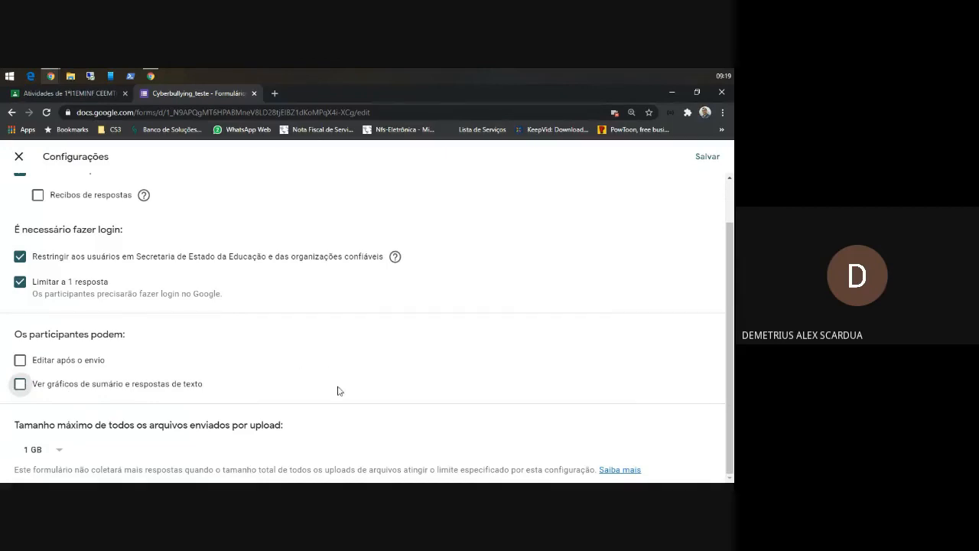
# Check the maximum total size options for uploaded files and select 1 GB.
pyautogui.click(57, 452)
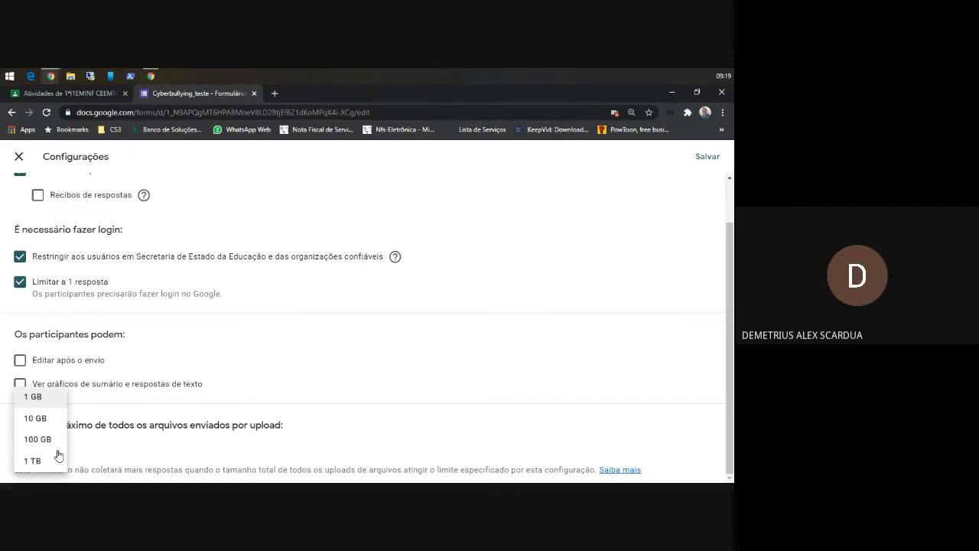
pyautogui.click(145, 453)
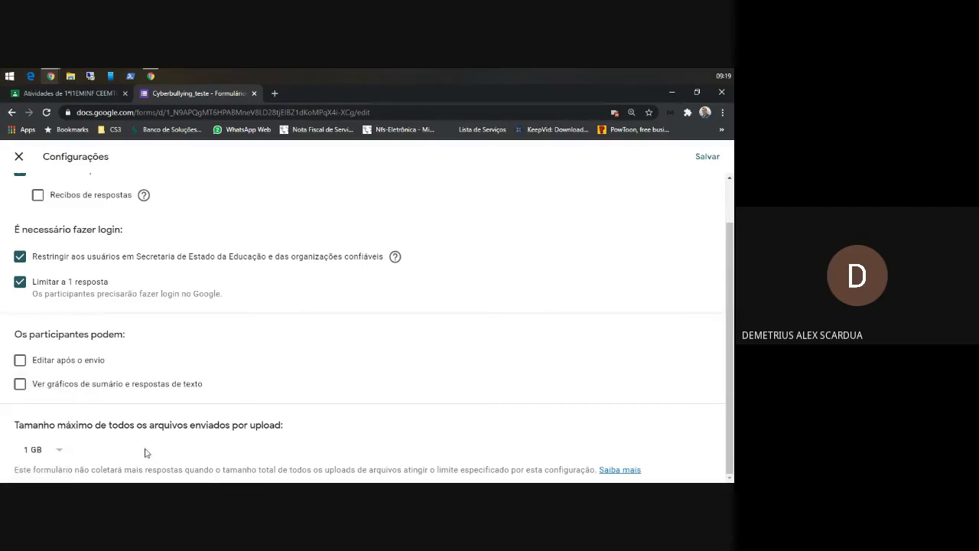
pyautogui.click(60, 453)
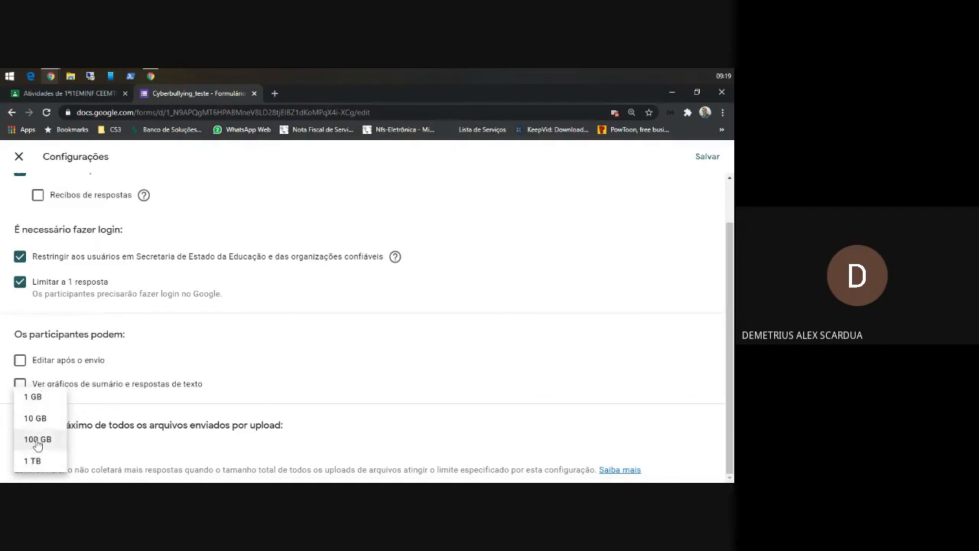
pyautogui.click(36, 398)
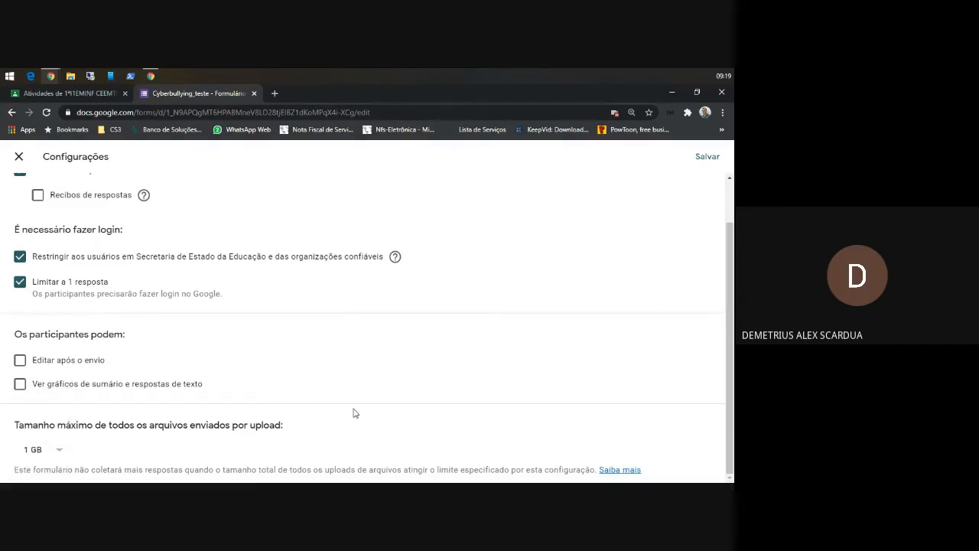
# Enable Mostrar barra de progresso in the presentation settings and save the form settings.
pyautogui.scroll(1, 345, 408)
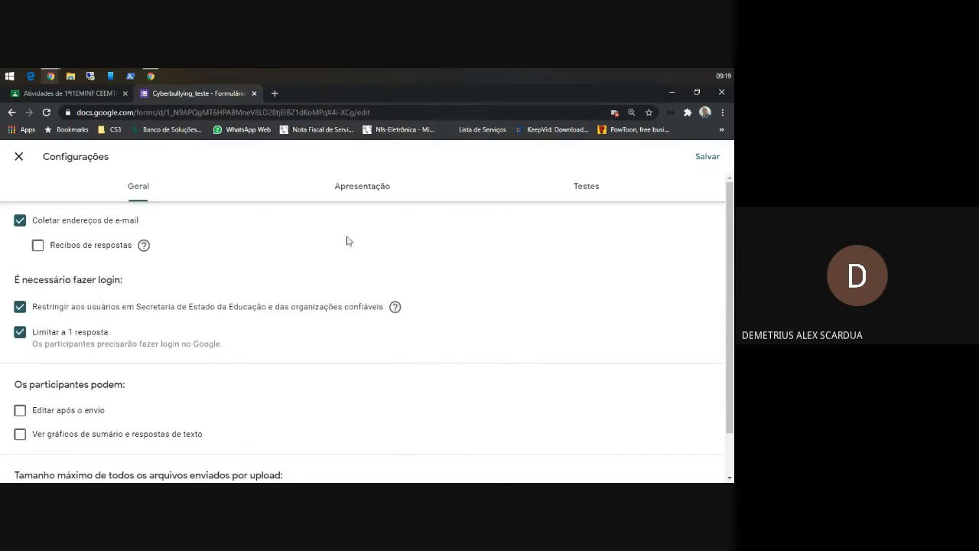
pyautogui.click(366, 188)
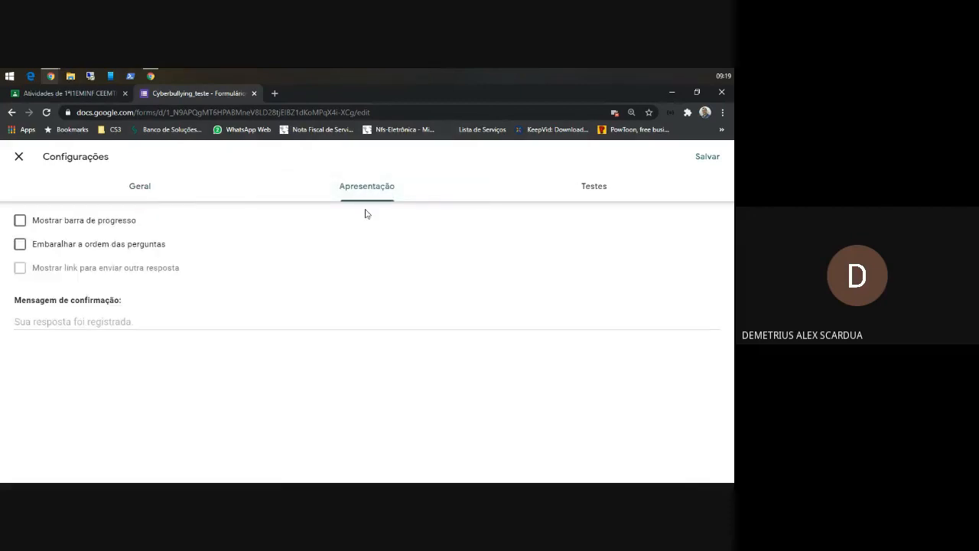
pyautogui.click(21, 221)
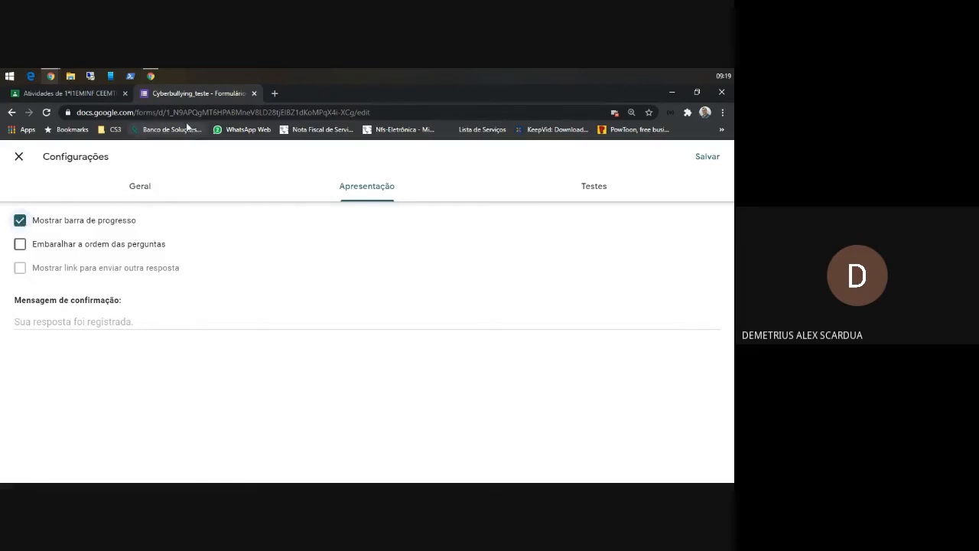
pyautogui.click(708, 156)
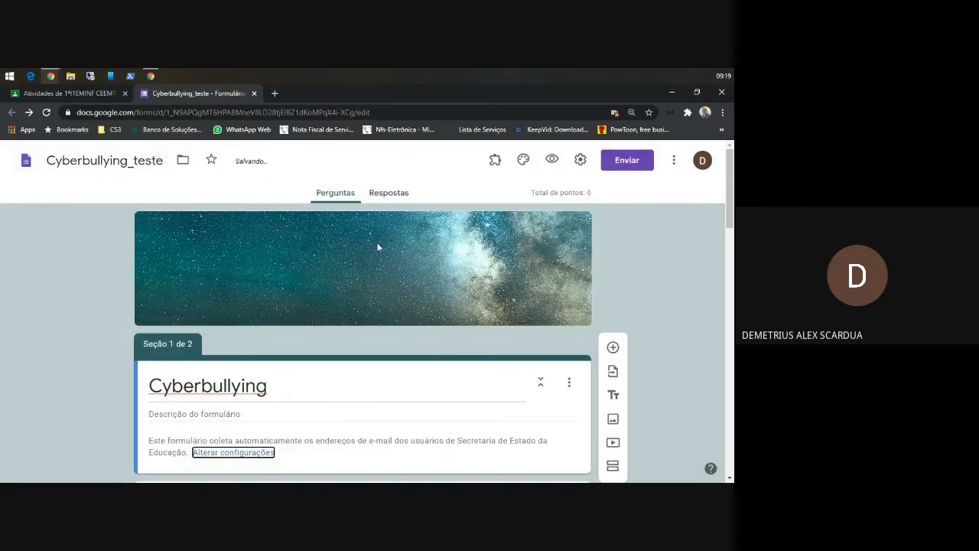
# Look through the form's sections, preview it as a respondent to check the page progress indicator, and close the preview.
pyautogui.scroll(-10, 377, 247)
pyautogui.scroll(-4, 377, 247)
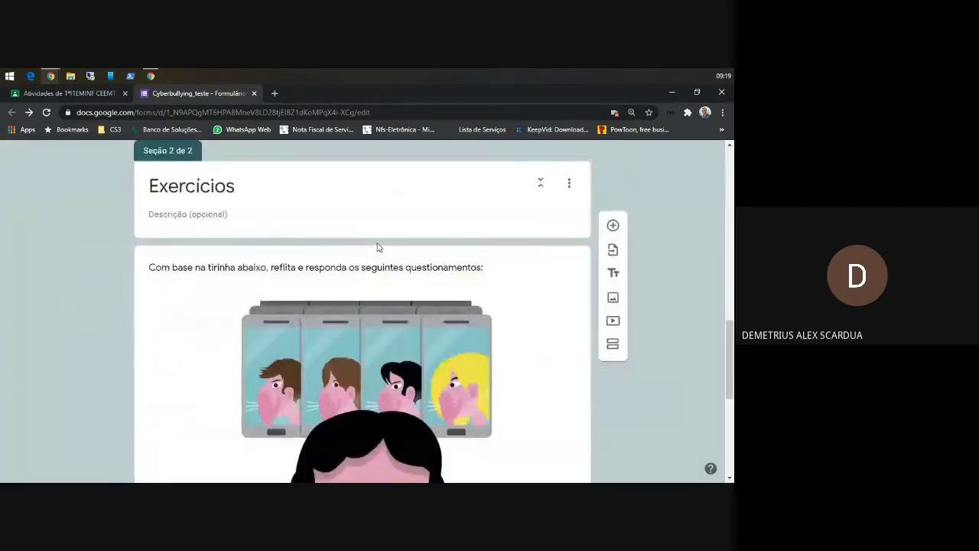
pyautogui.scroll(-5, 377, 247)
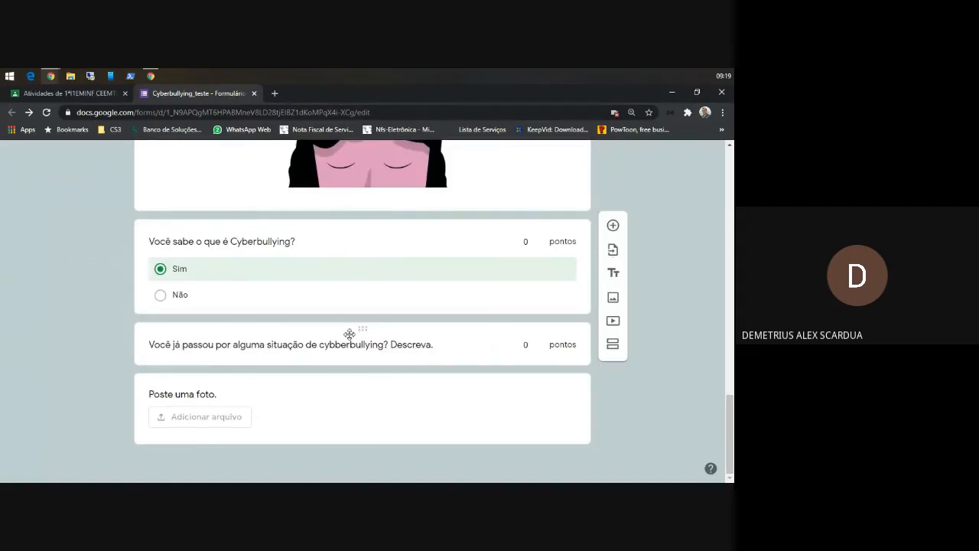
pyautogui.scroll(5, 359, 337)
pyautogui.scroll(10, 536, 218)
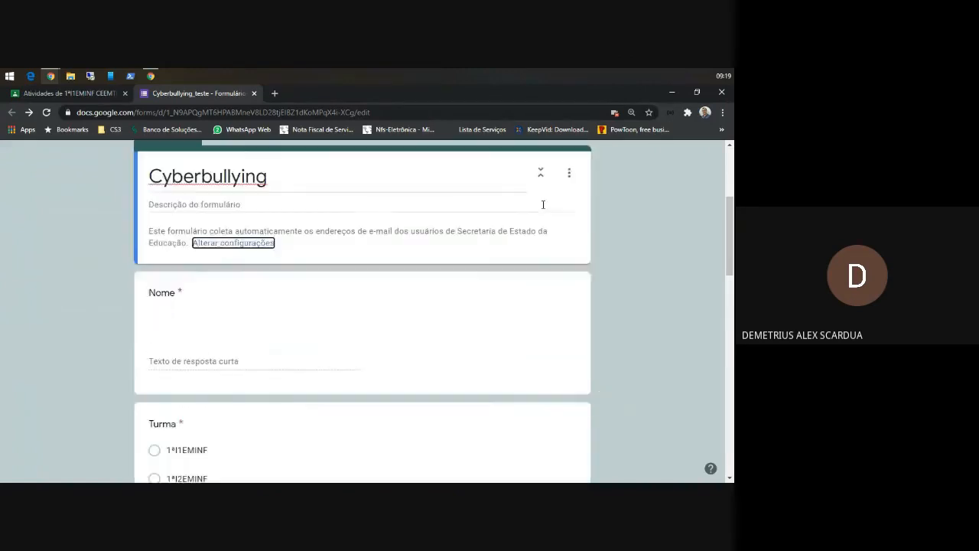
pyautogui.scroll(5, 543, 204)
pyautogui.click(551, 161)
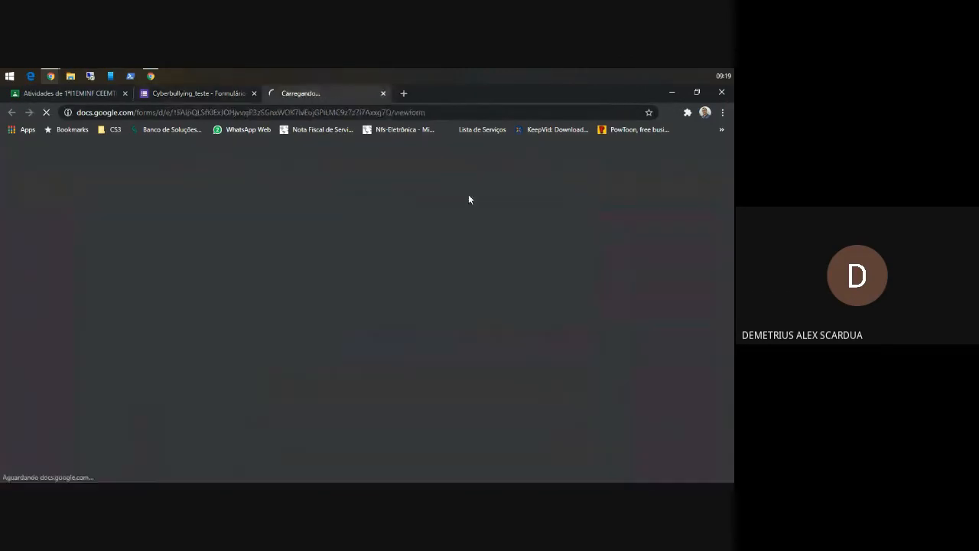
pyautogui.scroll(-5, 203, 377)
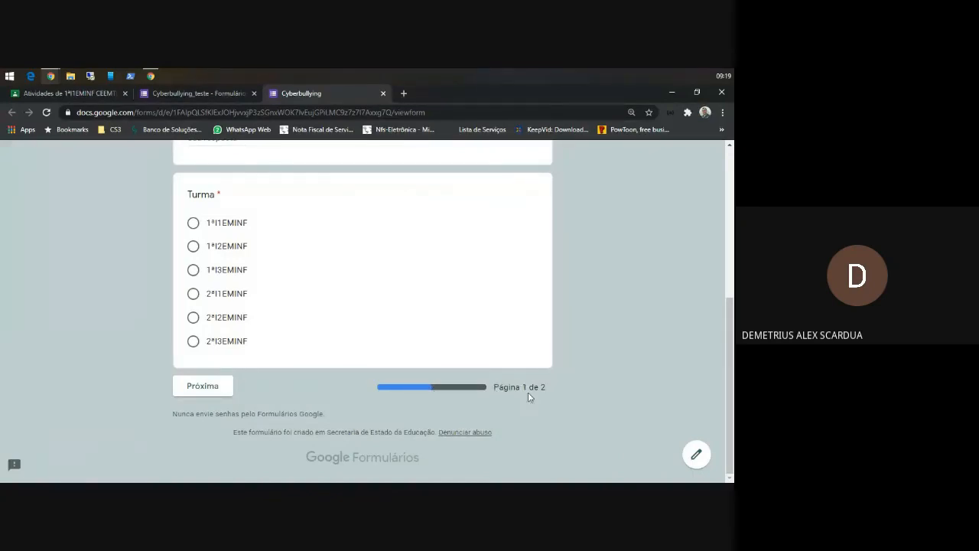
pyautogui.moveTo(508, 390); pyautogui.dragTo(564, 393)
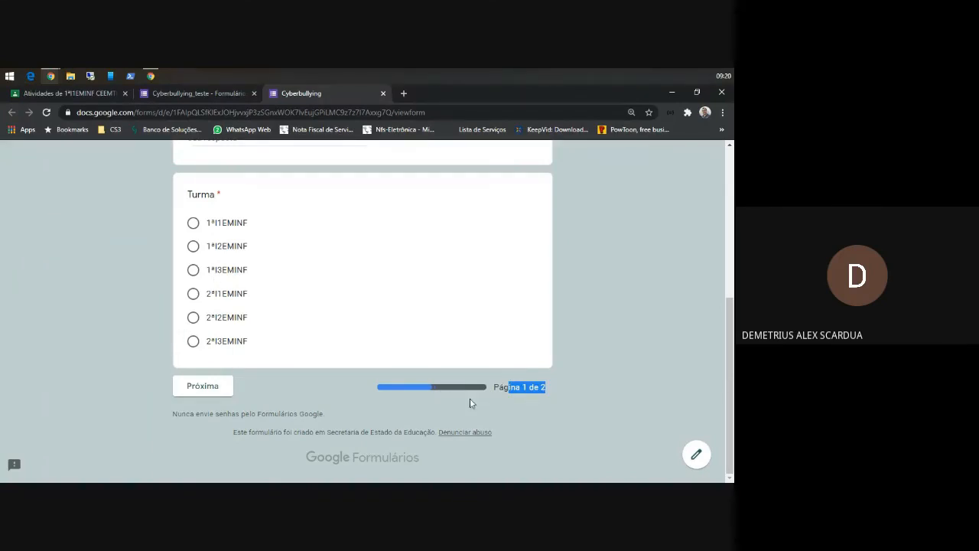
pyautogui.click(383, 93)
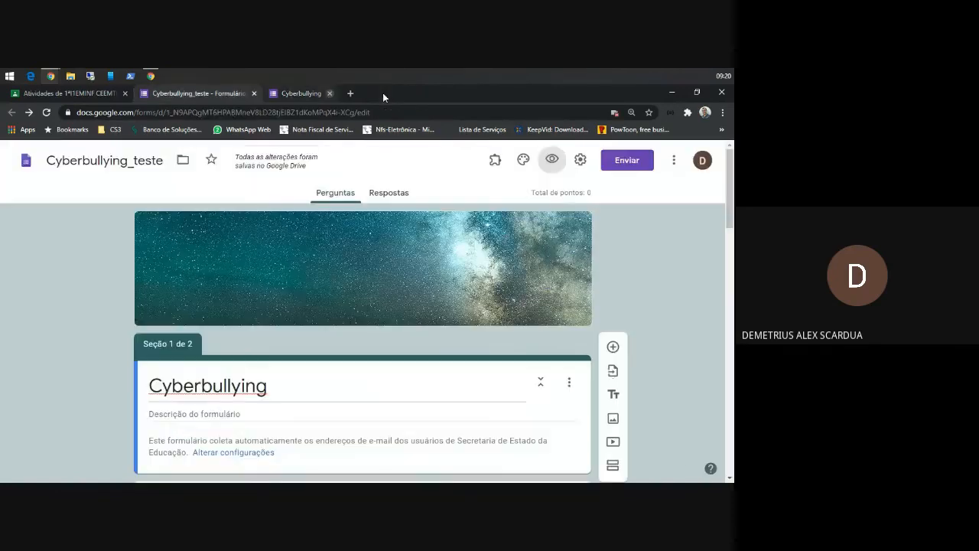
# Open the form's presentation settings, try Embaralhar a ordem das perguntas, and turn it off.
pyautogui.click(580, 159)
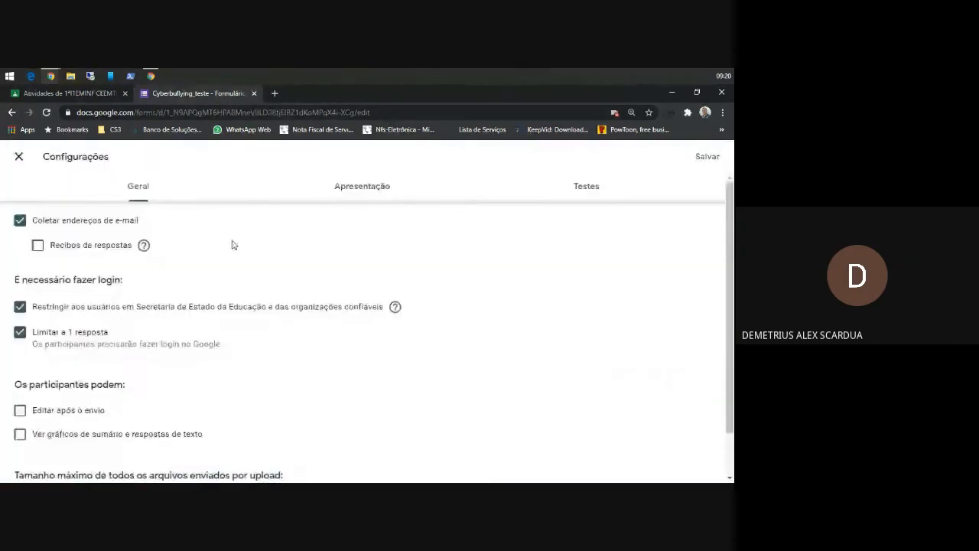
pyautogui.click(367, 186)
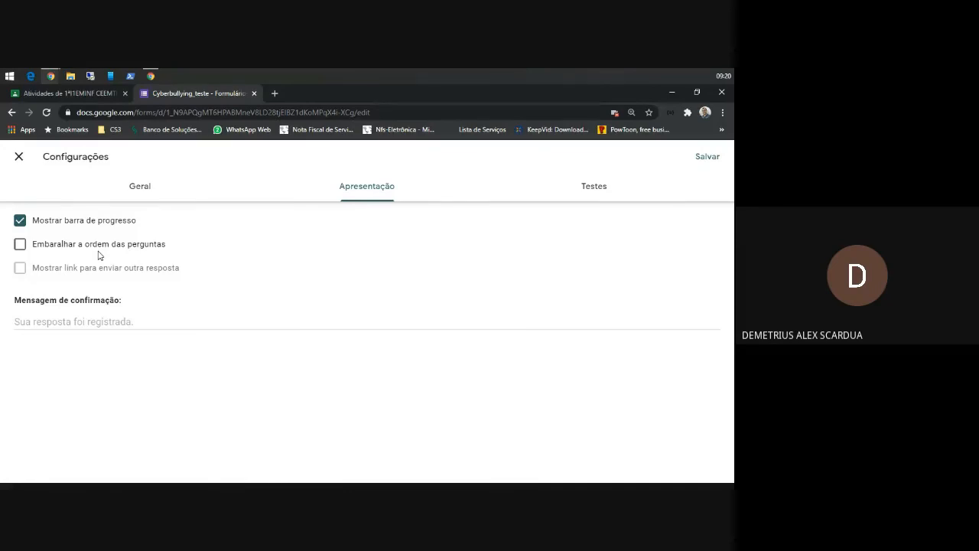
pyautogui.click(20, 244)
pyautogui.click(19, 247)
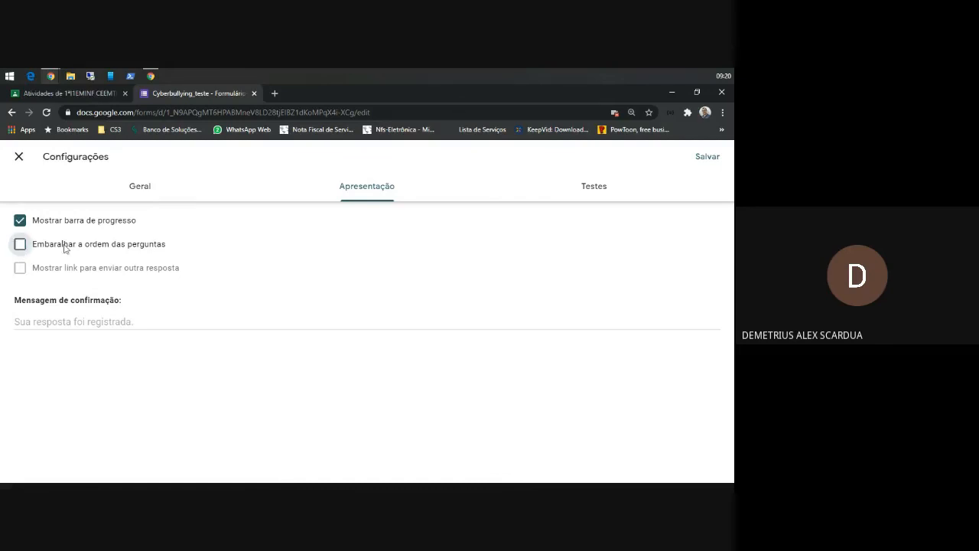
# Set the confirmation message to "Caro aluno, recebi sua atividade" and save the settings with Criar teste enabled.
pyautogui.click(64, 321)
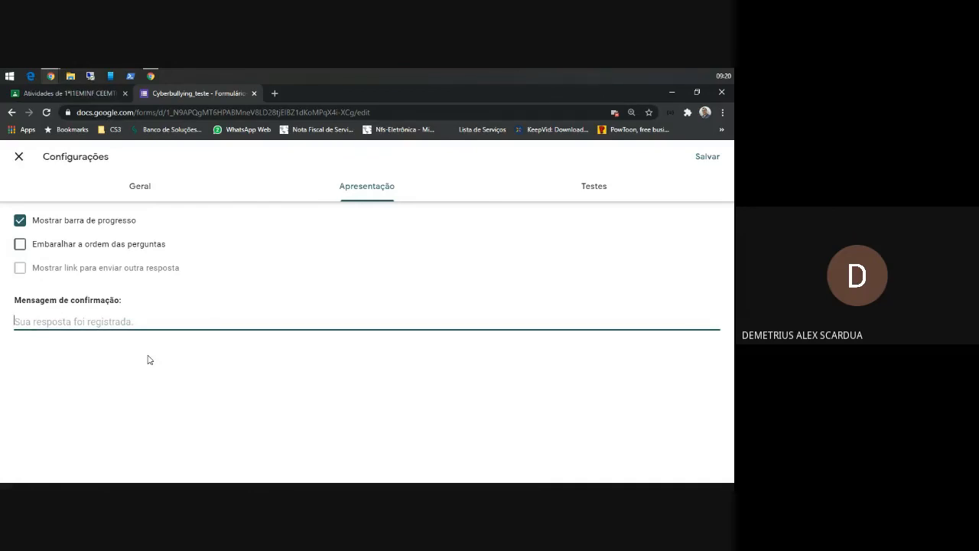
pyautogui.write('Caro alu')
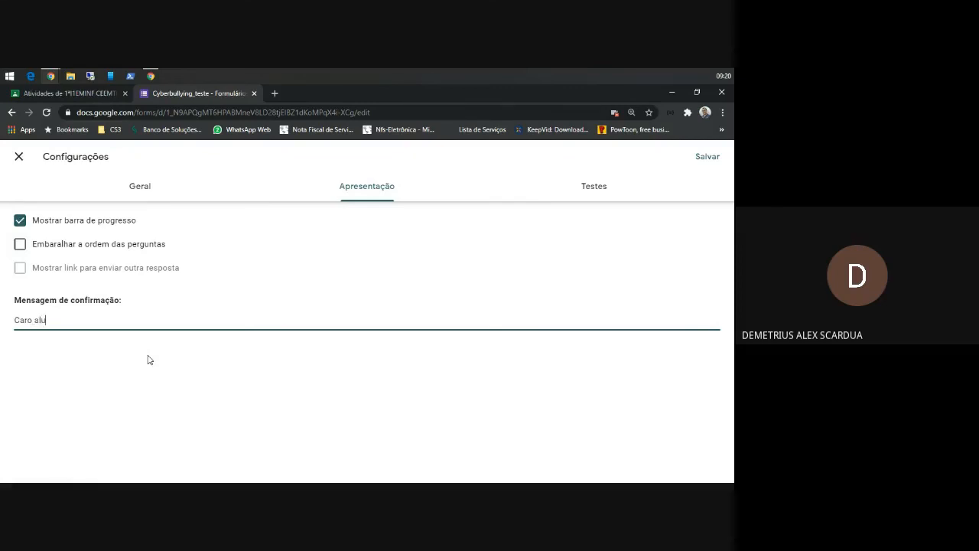
pyautogui.write('no, recebi sia')
pyautogui.press('BackSpace')
pyautogui.press('BackSpace')
pyautogui.write('ua atividade')
pyautogui.click(594, 189)
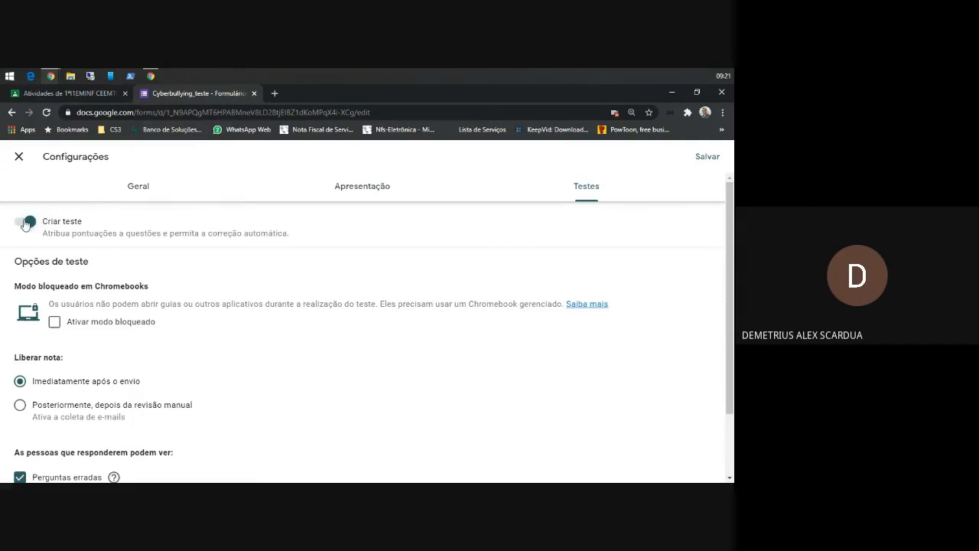
pyautogui.click(707, 158)
# Open the answer key of the question "Você sabe o que é Cyberbullying?" in the Exercícios section.
pyautogui.scroll(-15, 275, 343)
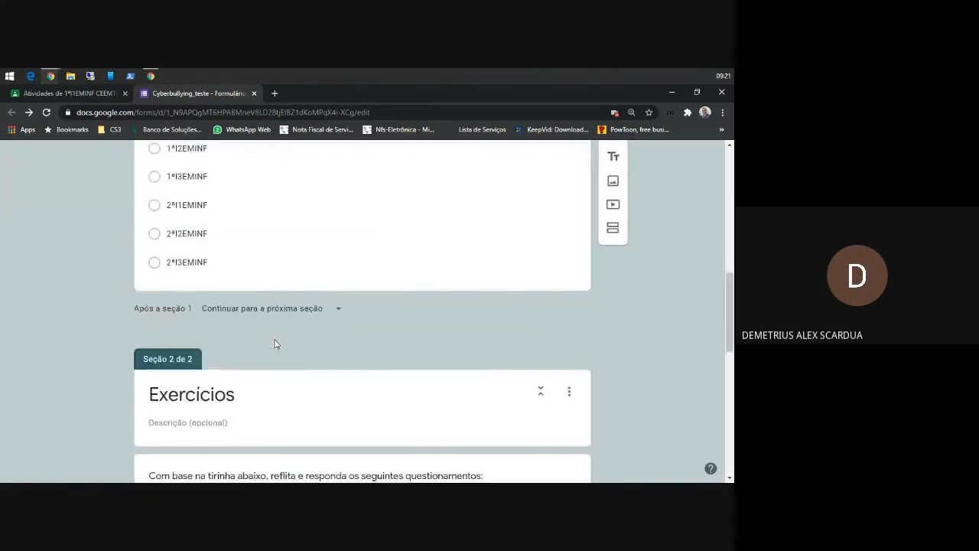
pyautogui.scroll(-5, 275, 344)
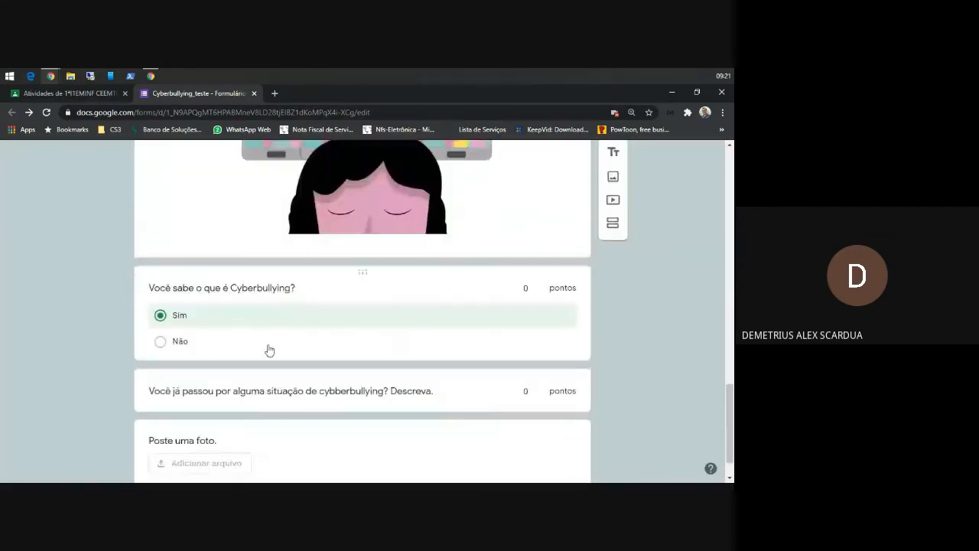
pyautogui.click(305, 283)
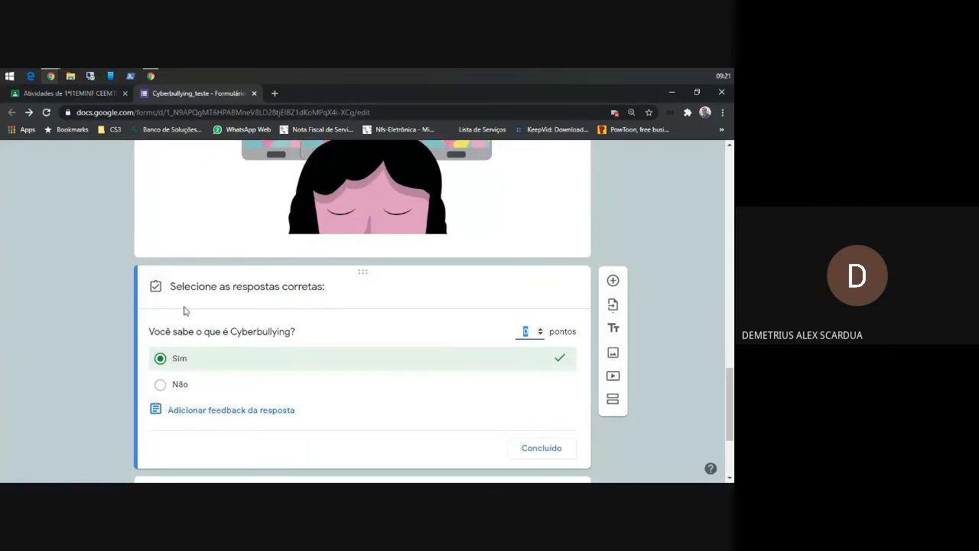
# Review the form's test settings, including the Modo bloqueado em Chromebooks option, and save the settings.
pyautogui.scroll(15, 574, 257)
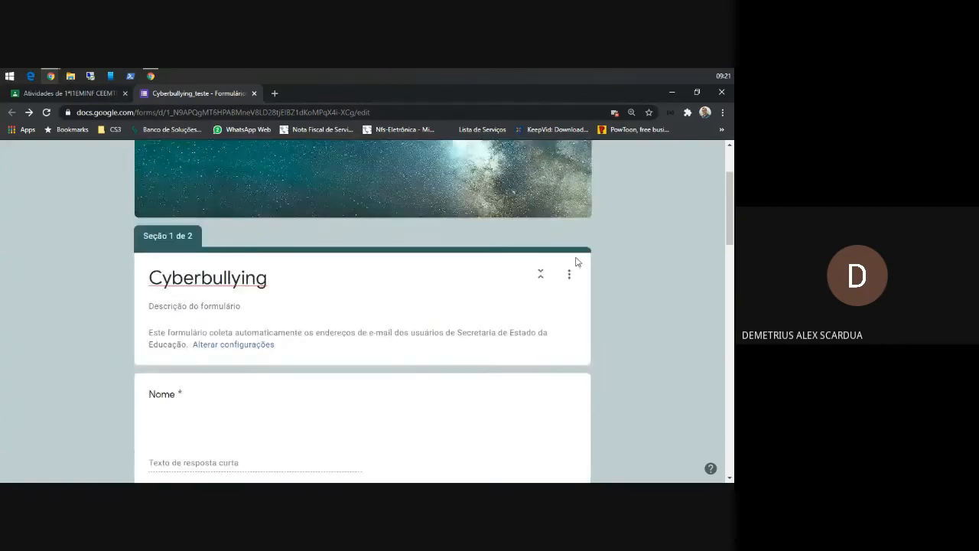
pyautogui.click(580, 162)
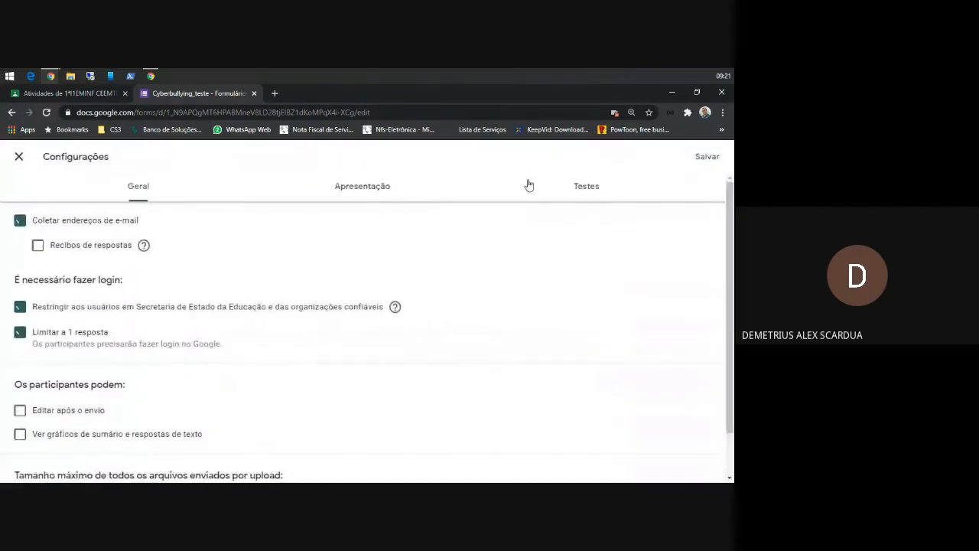
pyautogui.click(583, 186)
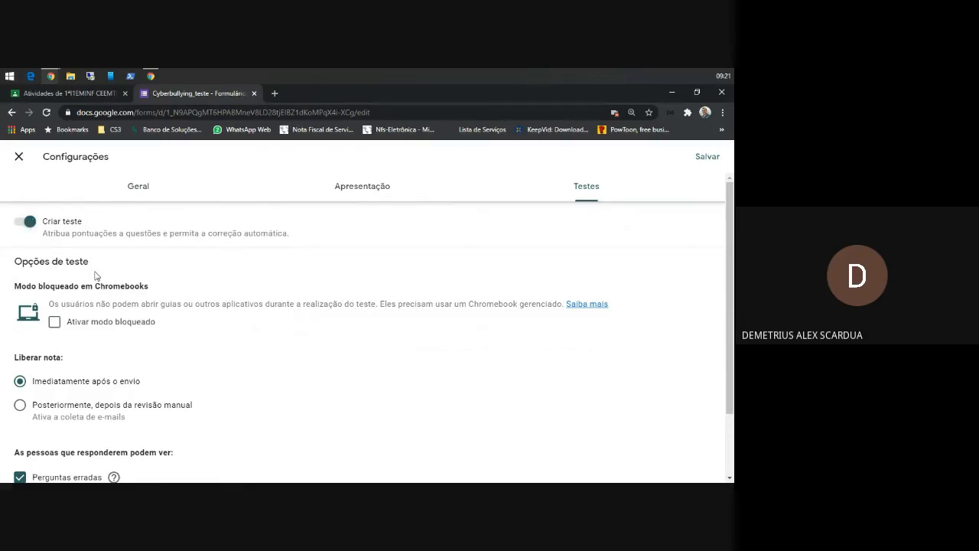
pyautogui.scroll(-2, 99, 277)
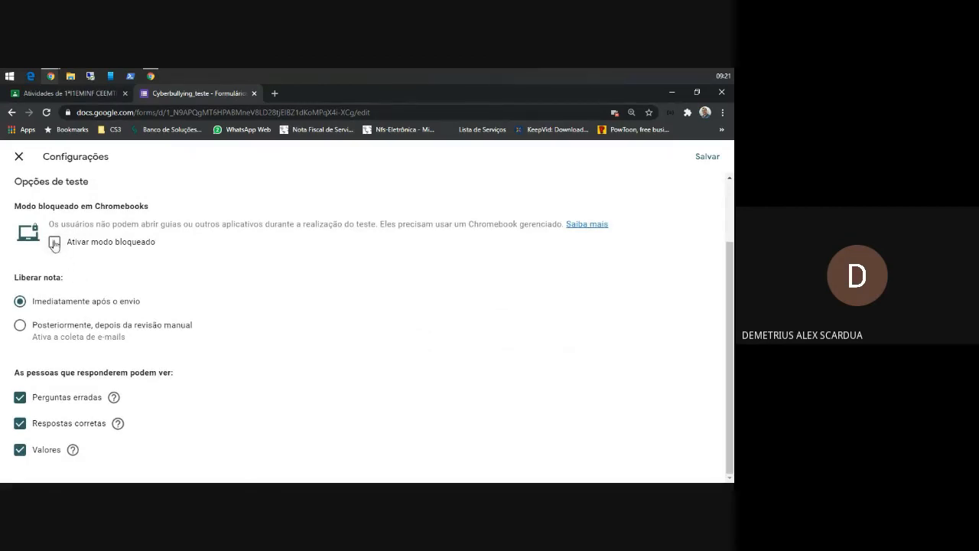
pyautogui.moveTo(56, 205); pyautogui.dragTo(164, 208)
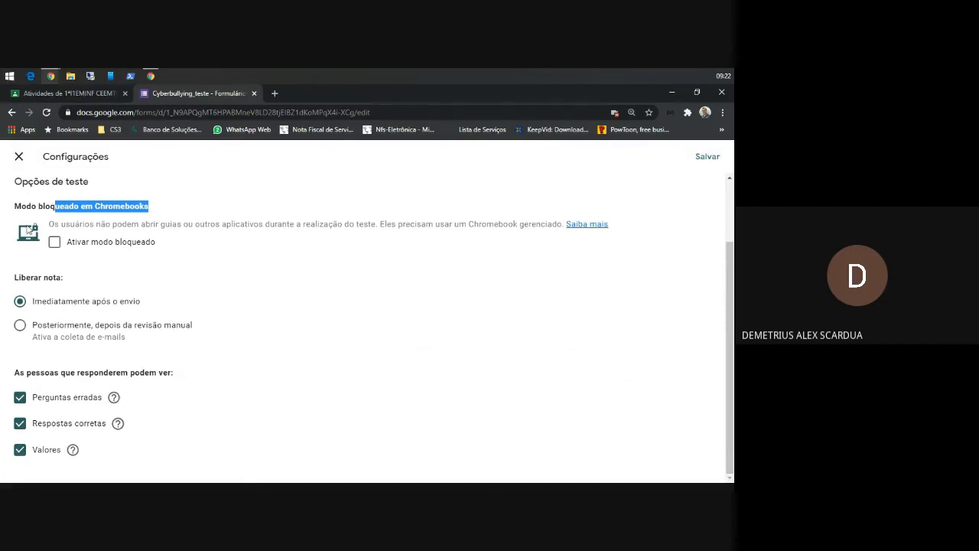
pyautogui.click(702, 157)
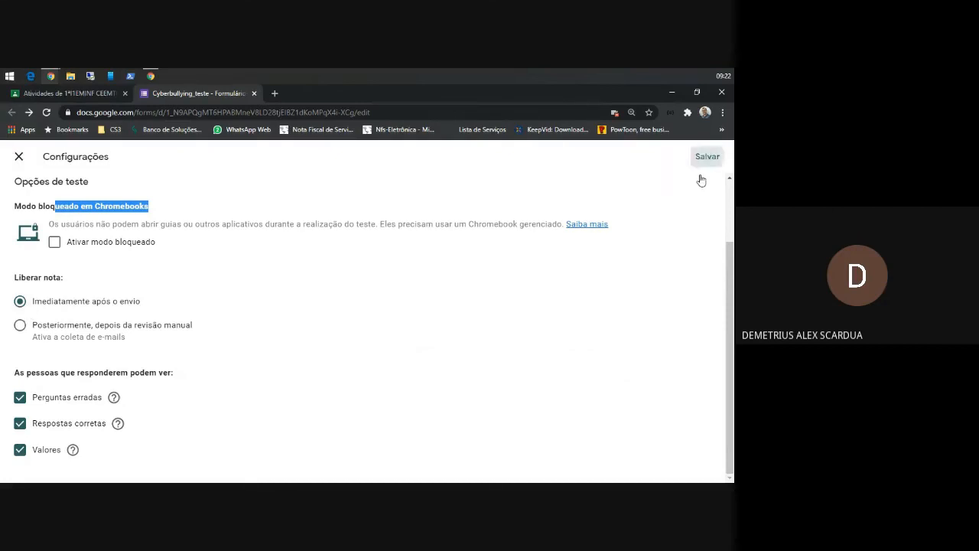
# Set the question "Você sabe o que é Cyberbullying?" to be worth 10 points.
pyautogui.scroll(-10, 523, 344)
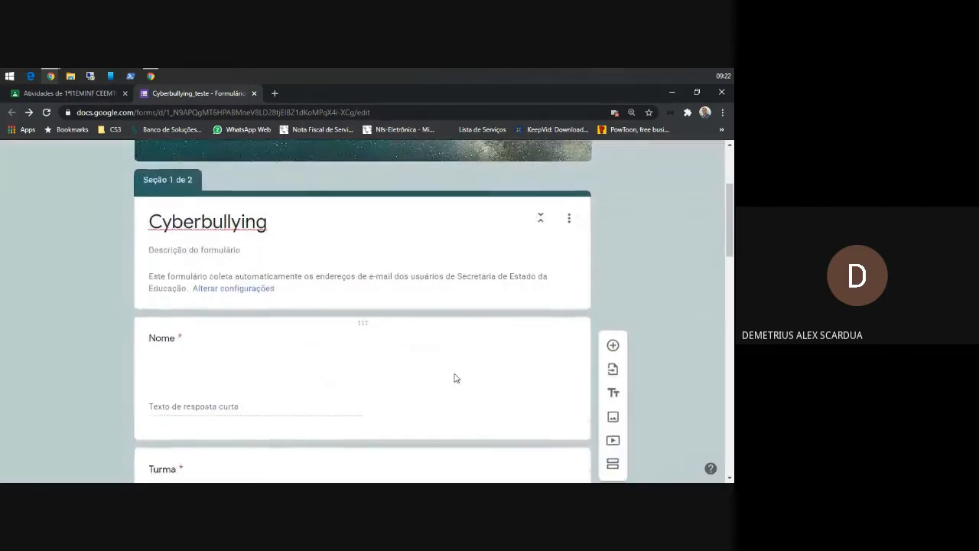
pyautogui.scroll(-5, 446, 370)
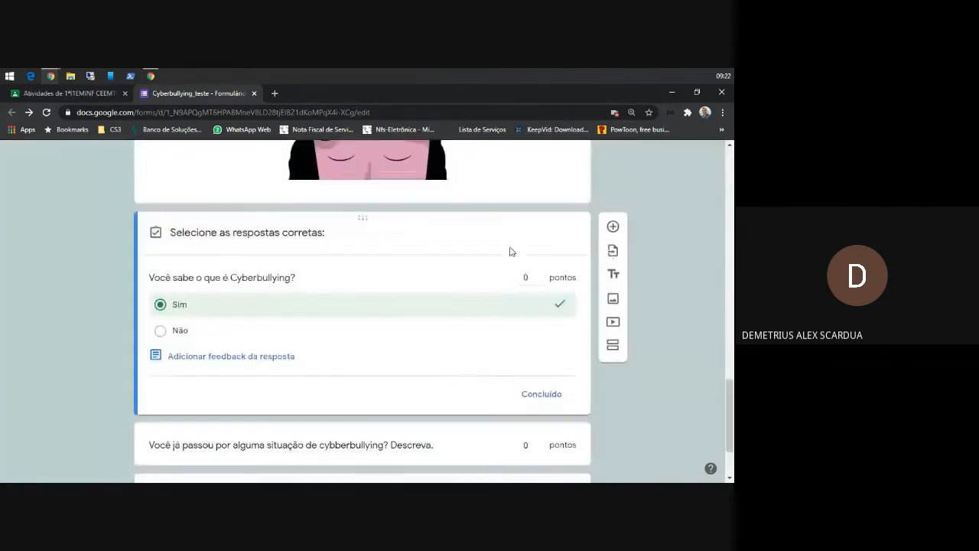
pyautogui.click(528, 277)
pyautogui.write('10')
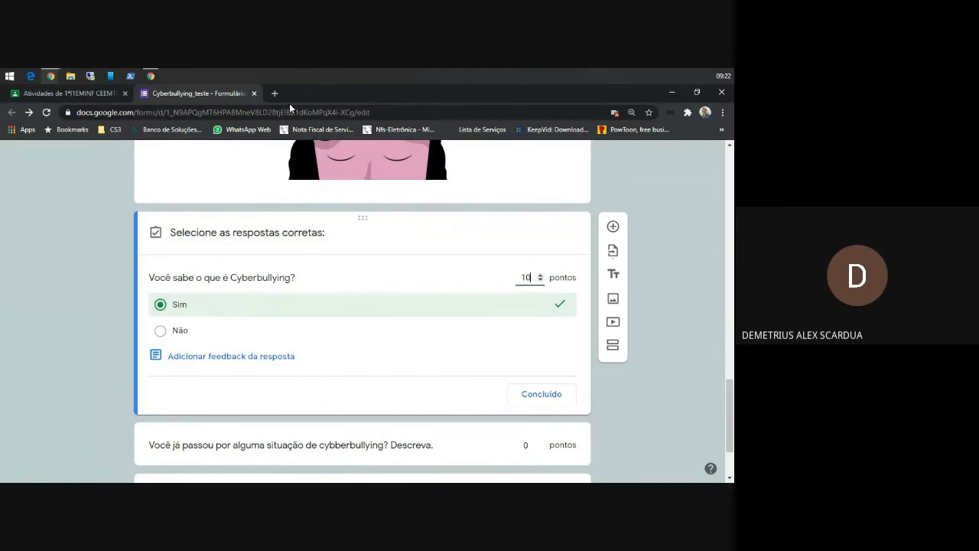
# In the form's test settings, set the grade release to Posteriormente, depois da revisão manual.
pyautogui.scroll(10, 671, 206)
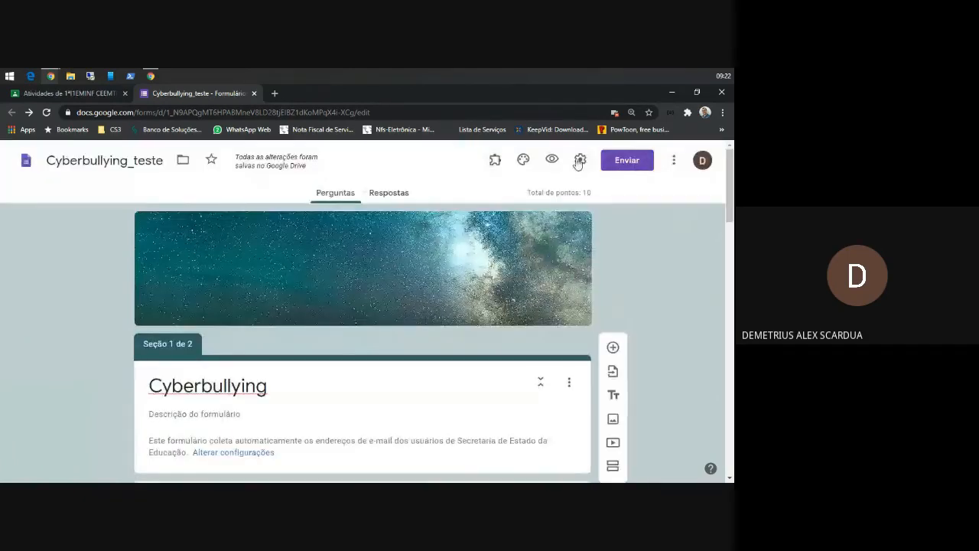
pyautogui.click(579, 159)
pyautogui.scroll(-1, 2, 373)
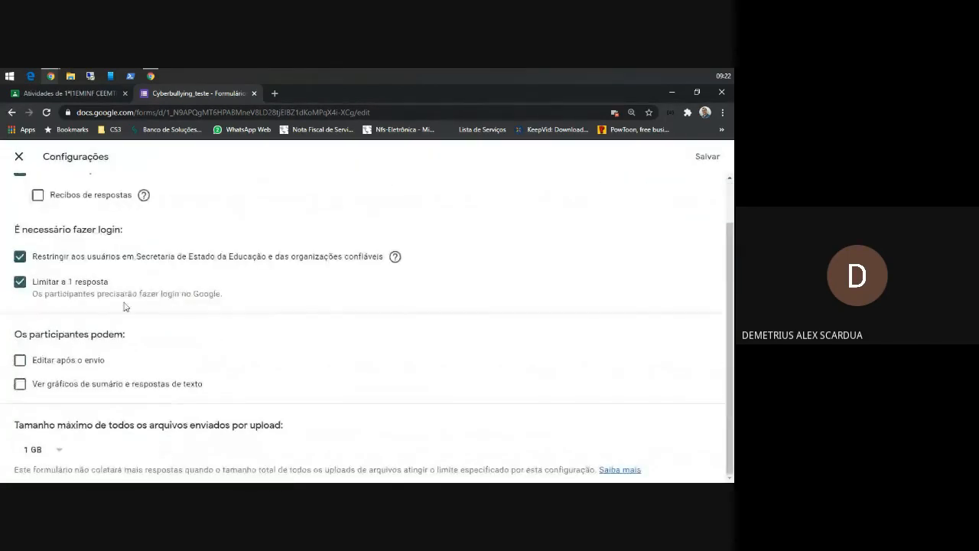
pyautogui.scroll(1, 673, 204)
pyautogui.click(588, 188)
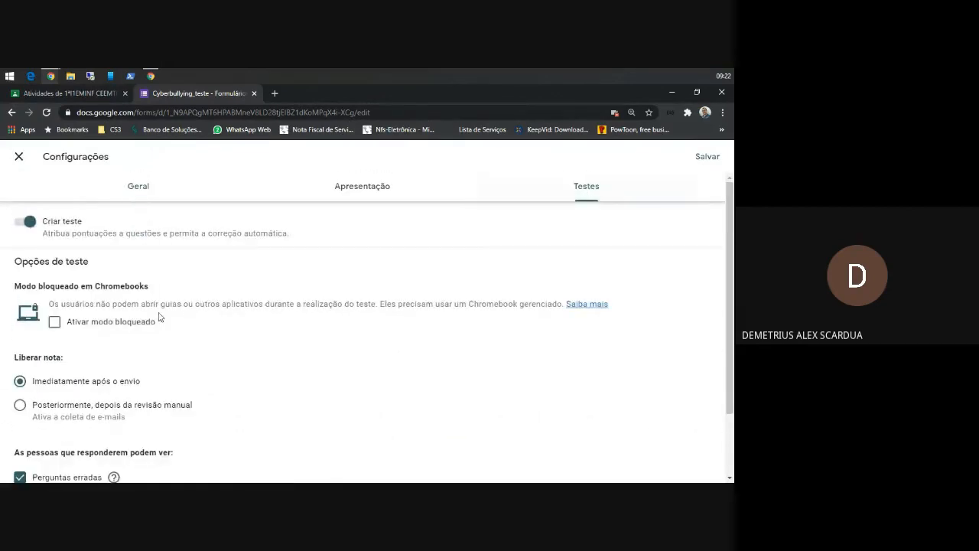
pyautogui.scroll(-2, 158, 317)
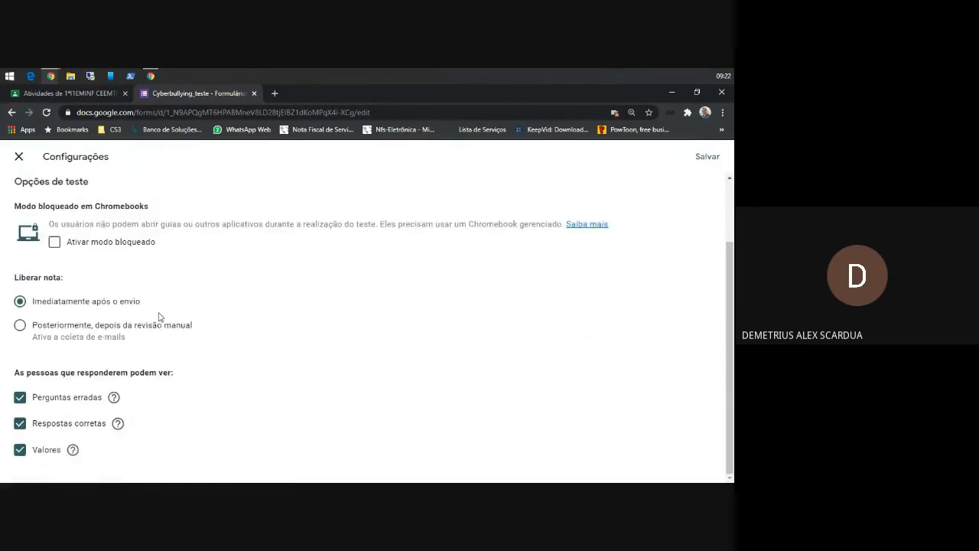
pyautogui.click(19, 326)
# Disable Perguntas erradas, Respostas corretas and Valores among the items respondents can see.
pyautogui.click(20, 397)
pyautogui.click(20, 423)
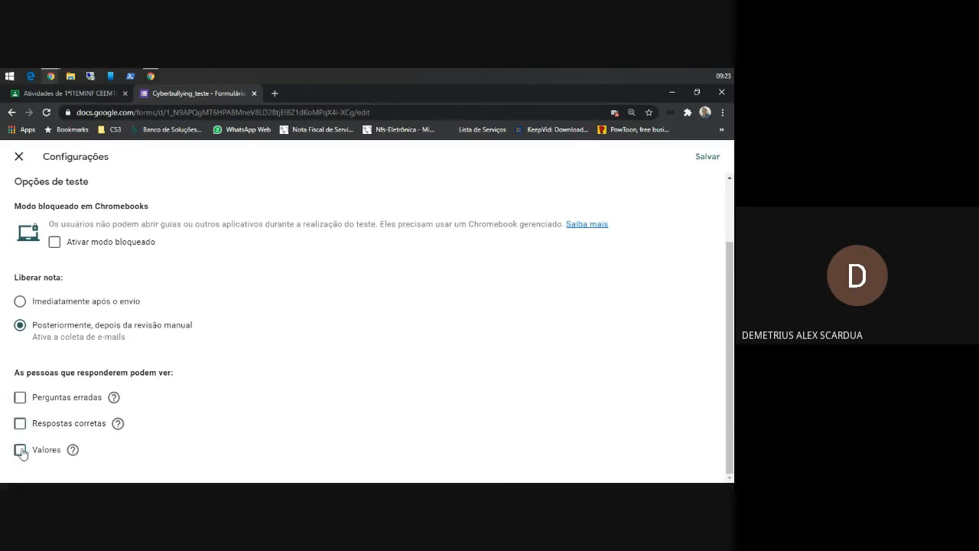
pyautogui.click(21, 422)
pyautogui.click(23, 423)
pyautogui.click(21, 447)
pyautogui.click(20, 400)
pyautogui.scroll(1, 144, 402)
pyautogui.scroll(1, 142, 402)
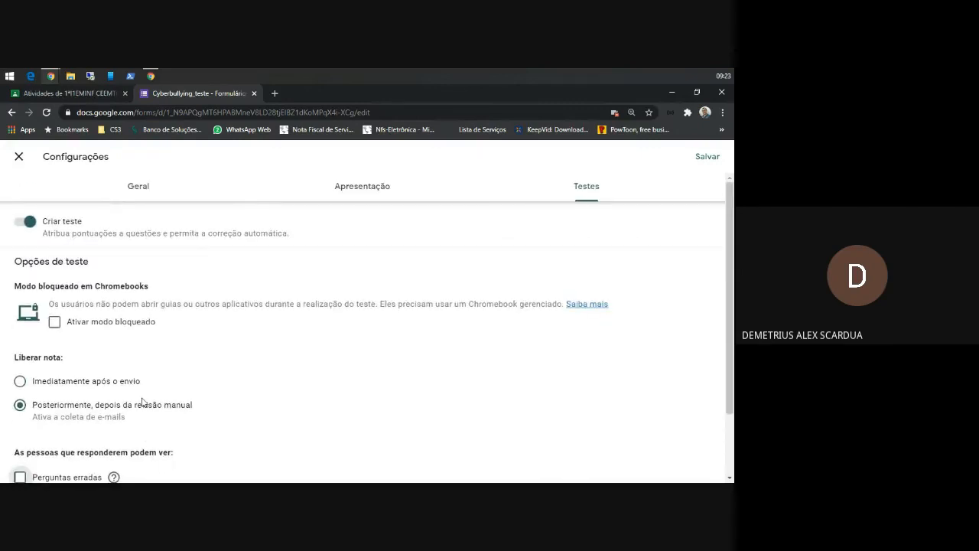